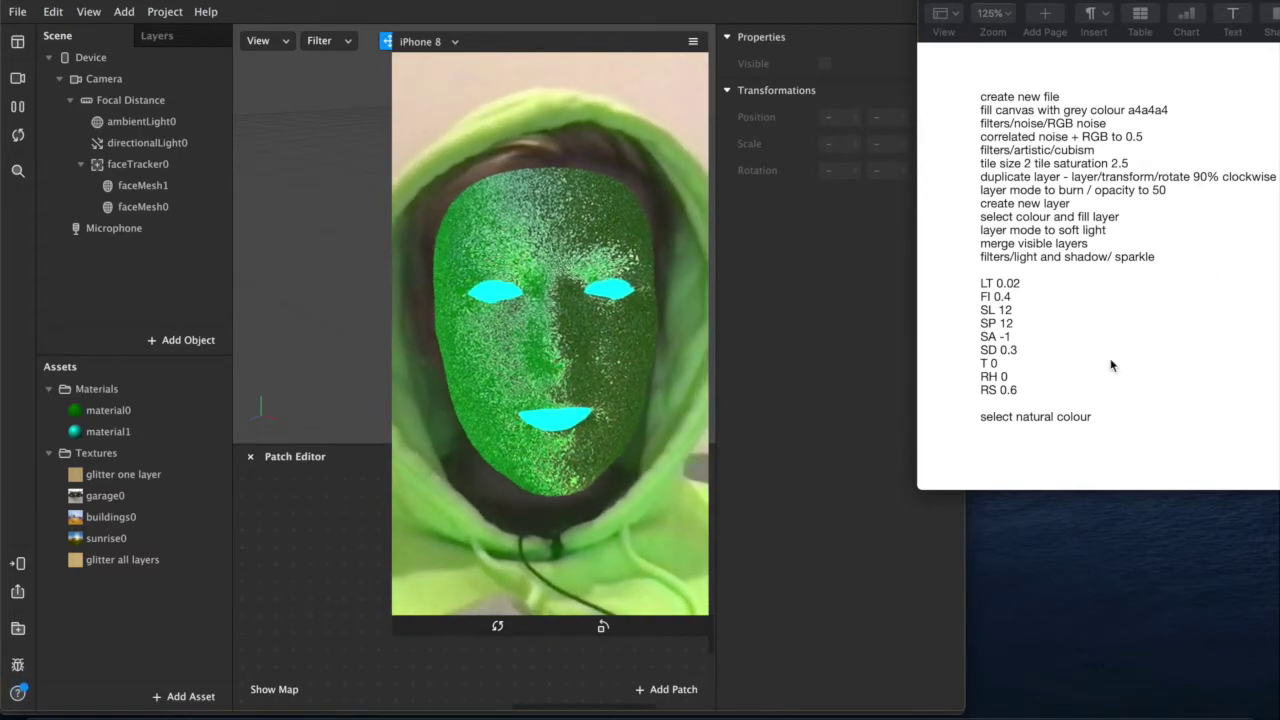
Scroll up and down through the glitter recipe notes, then switch desktops back to Spark AR Studio
click(1176, 402)
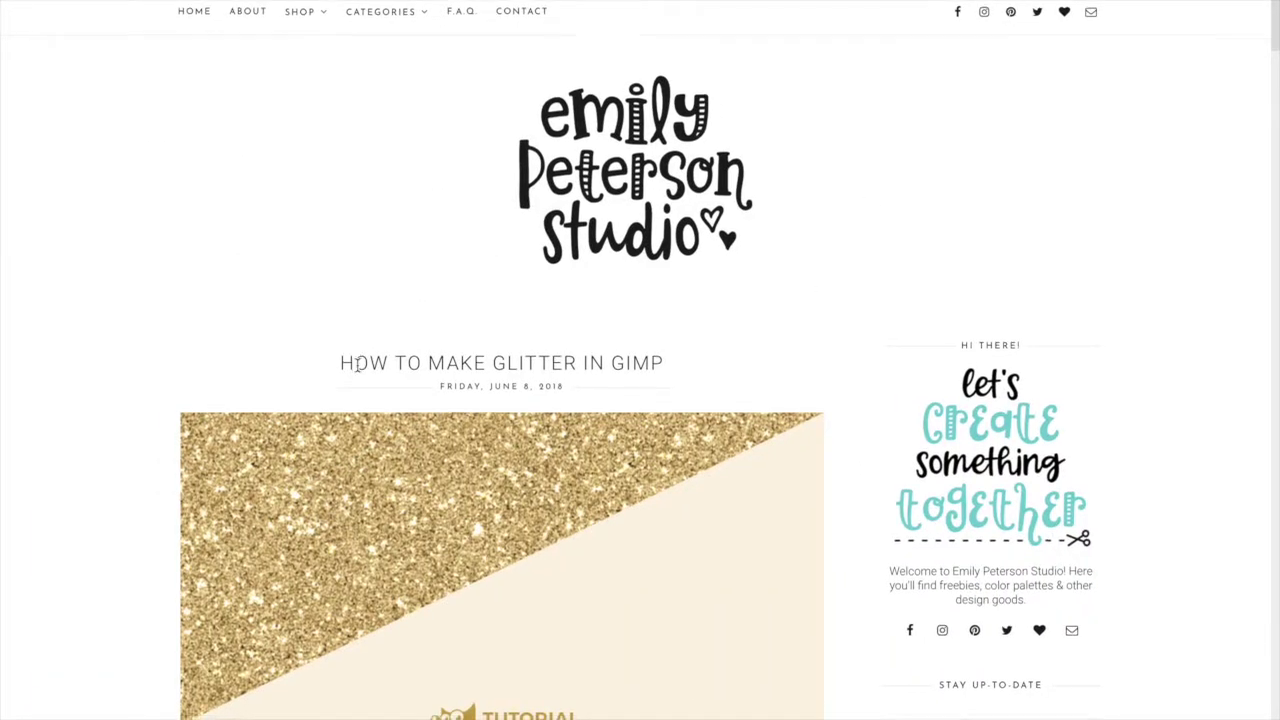
scroll(357, 362, down, 15)
scroll(357, 368, down, 10)
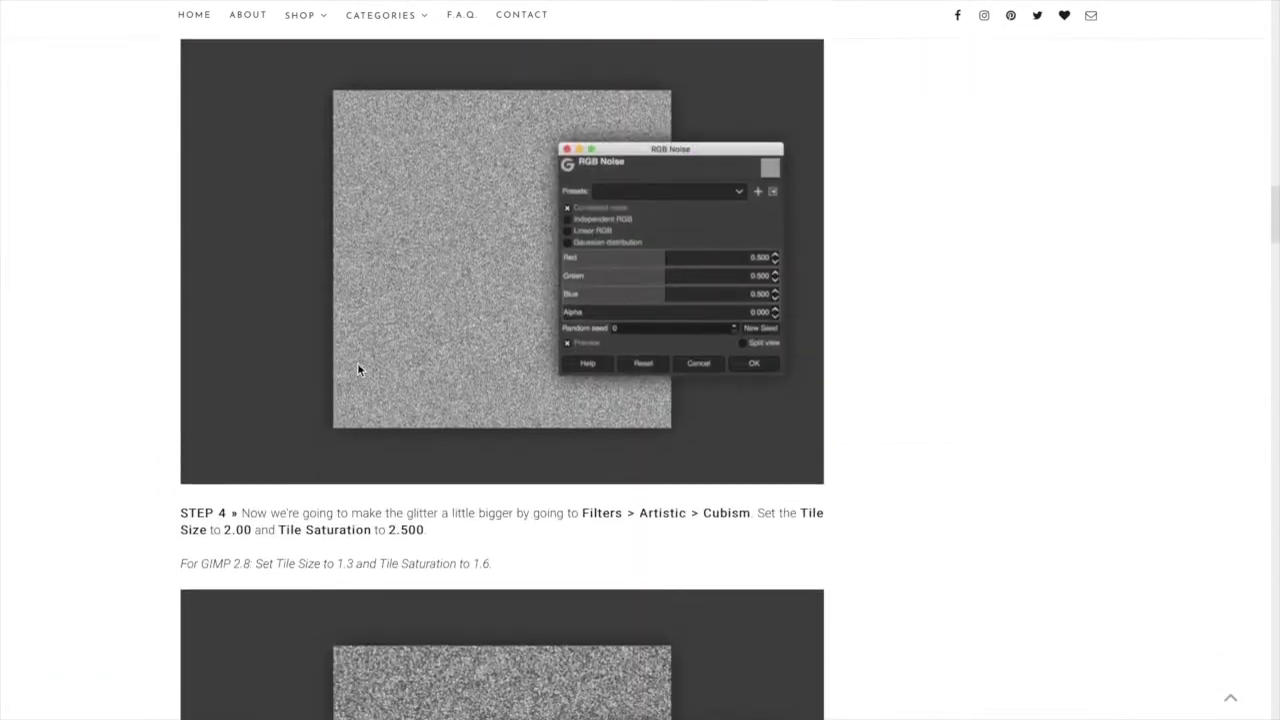
scroll(355, 369, up, 20)
scroll(375, 294, up, 8)
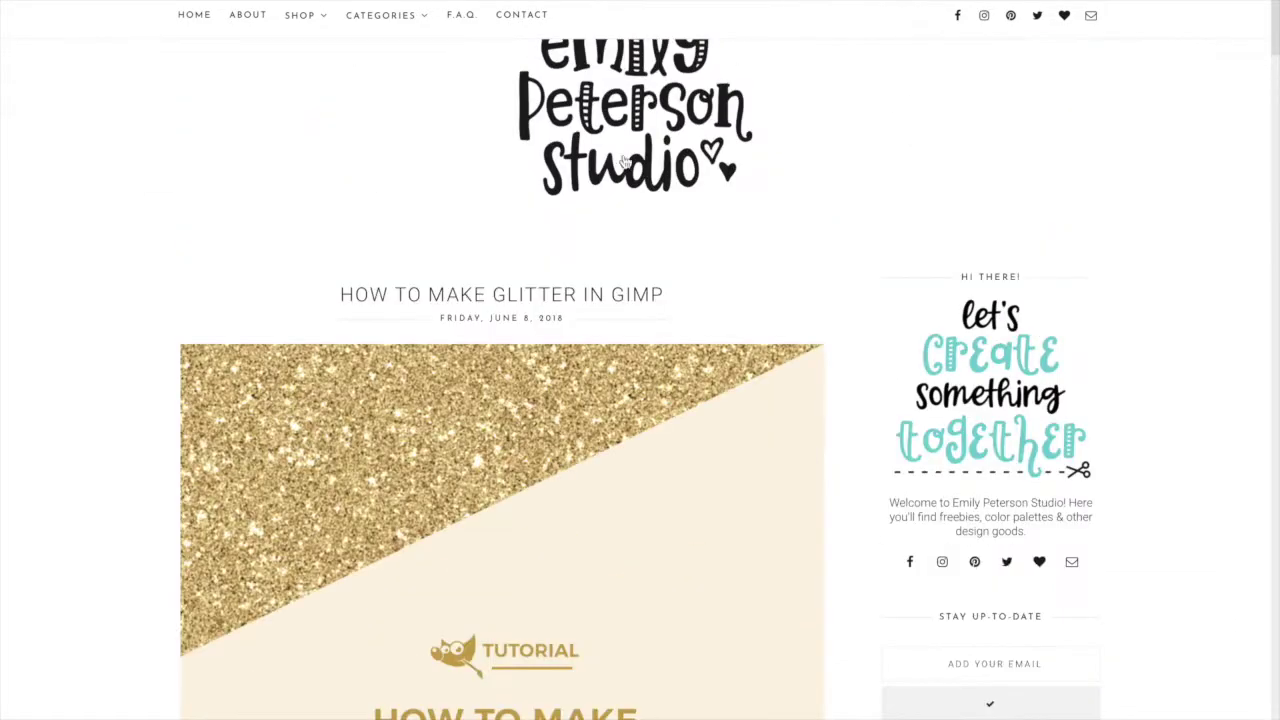
scroll(709, 449, down, 10)
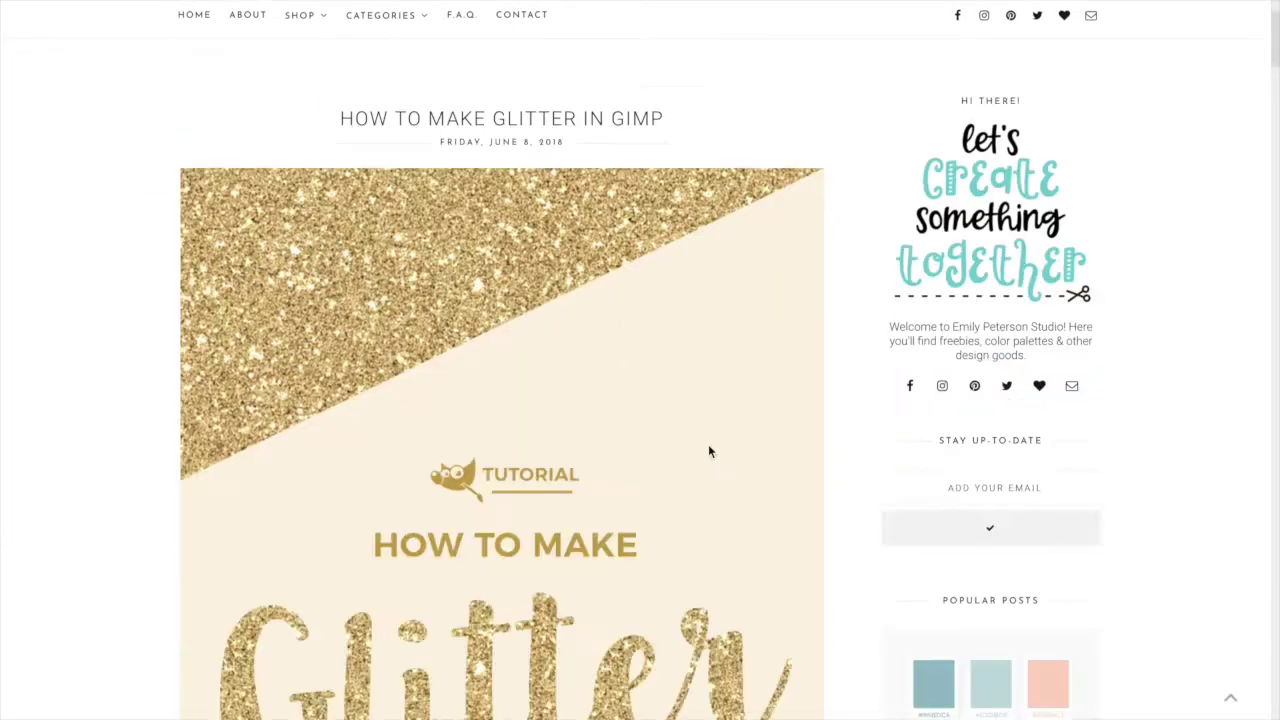
key(ctrl+Right)
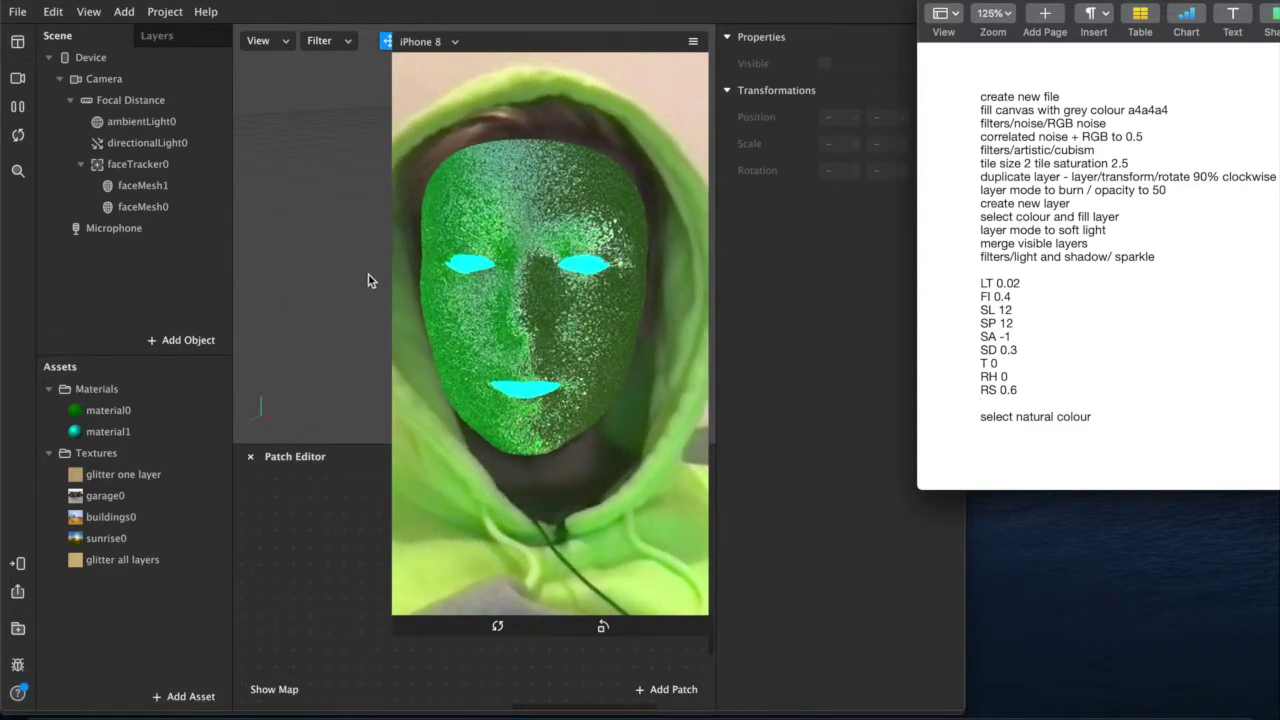
click(18, 108)
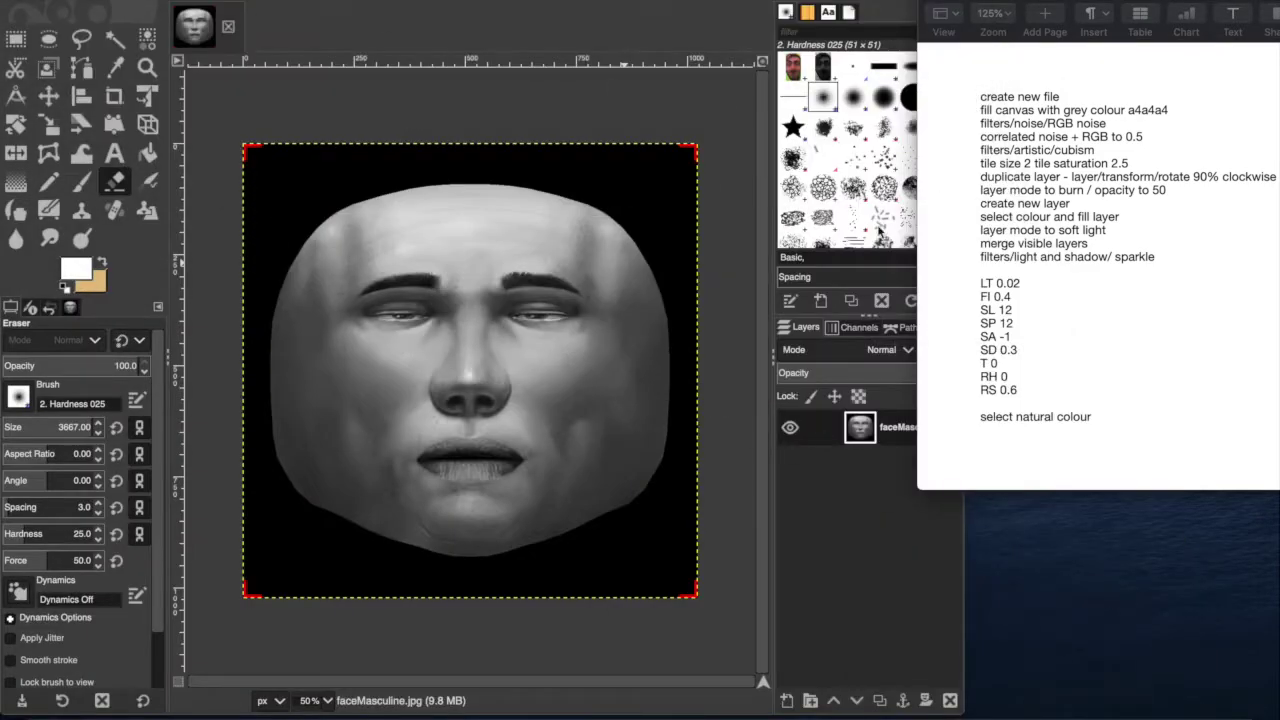
Bring the GIMP window with faceMasculine.jpg in front of the Pages notes
click(628, 5)
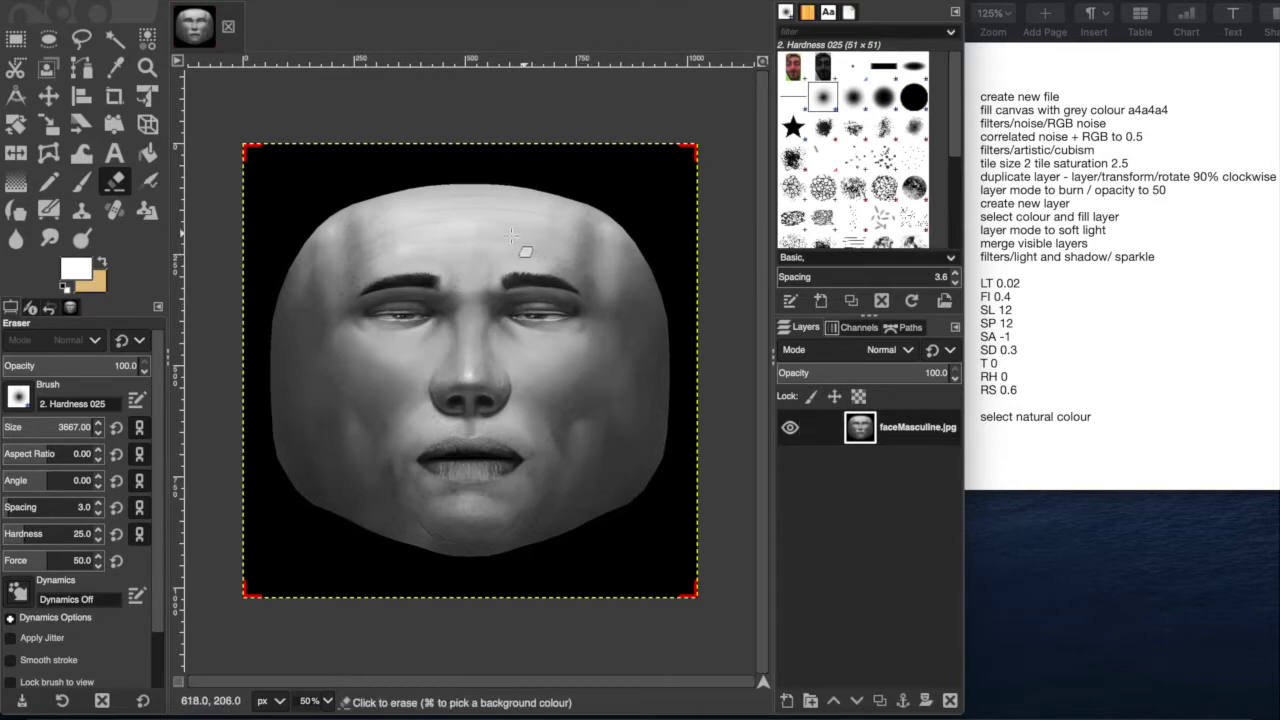
Add a transparent 'glitter' layer, hide the faceMasculine.jpg layer, and select Bucket Fill
click(790, 427)
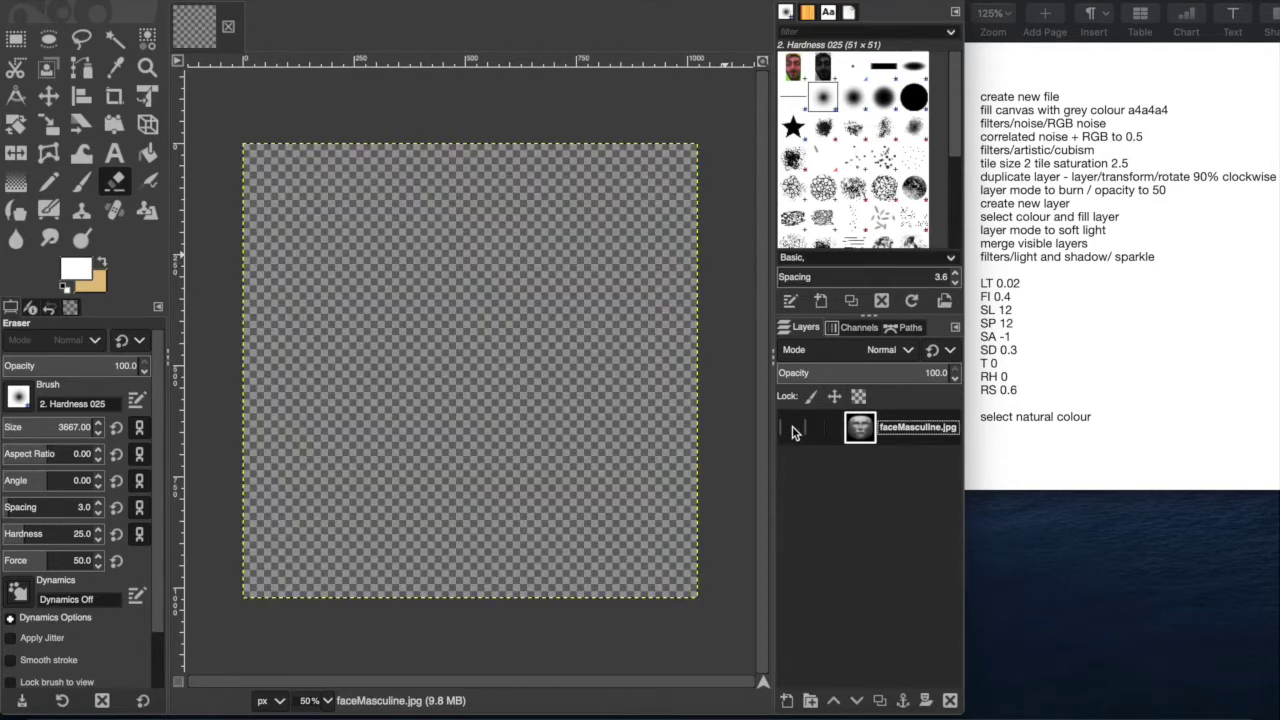
click(790, 427)
click(789, 704)
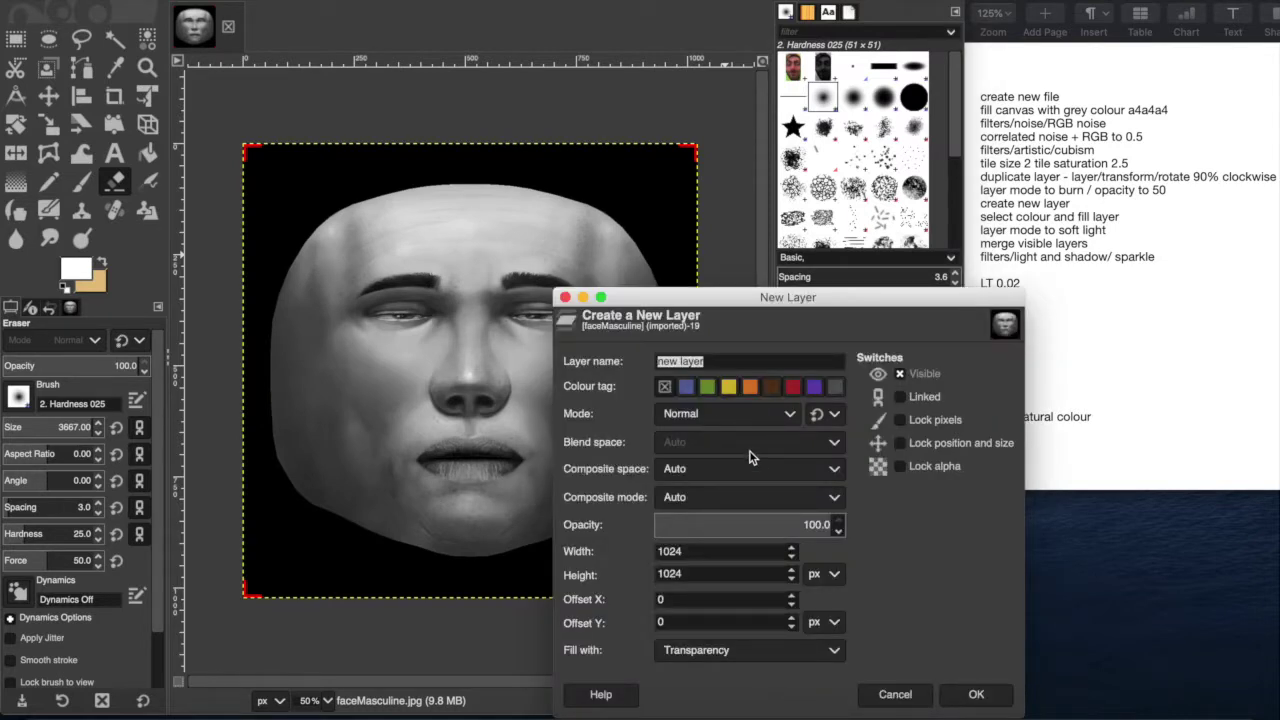
text(glitter)
key(Return)
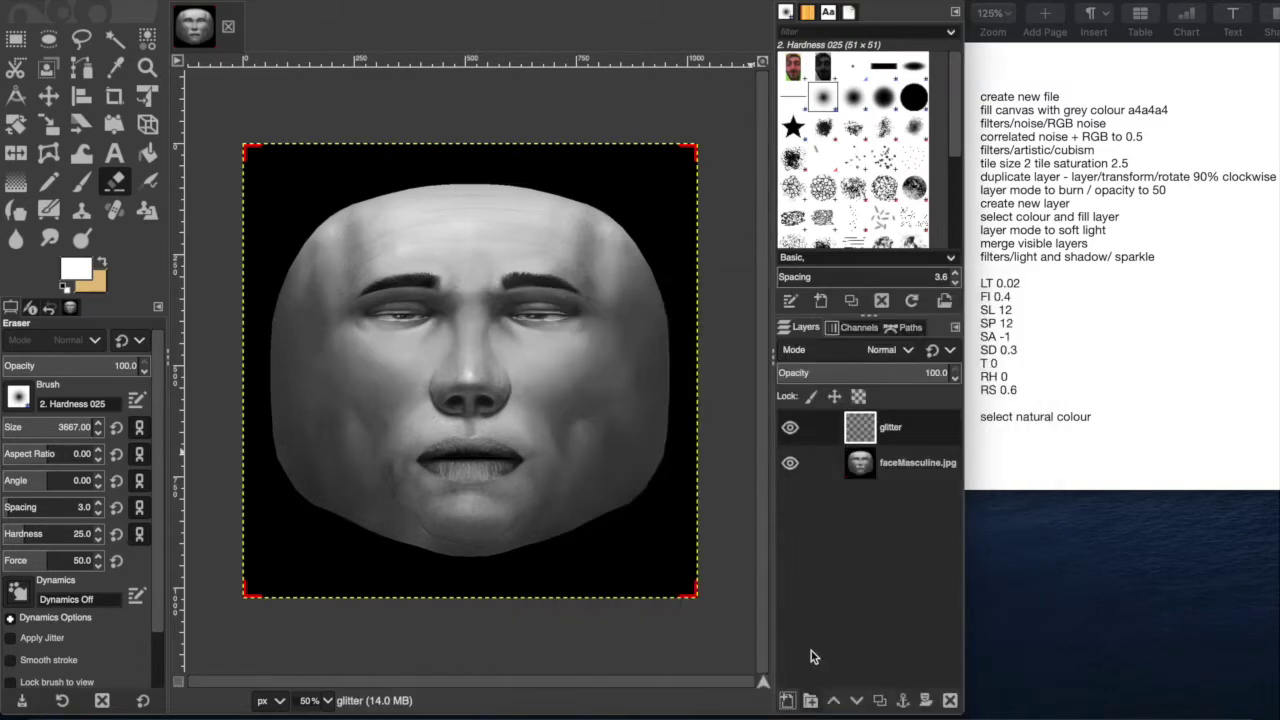
click(790, 462)
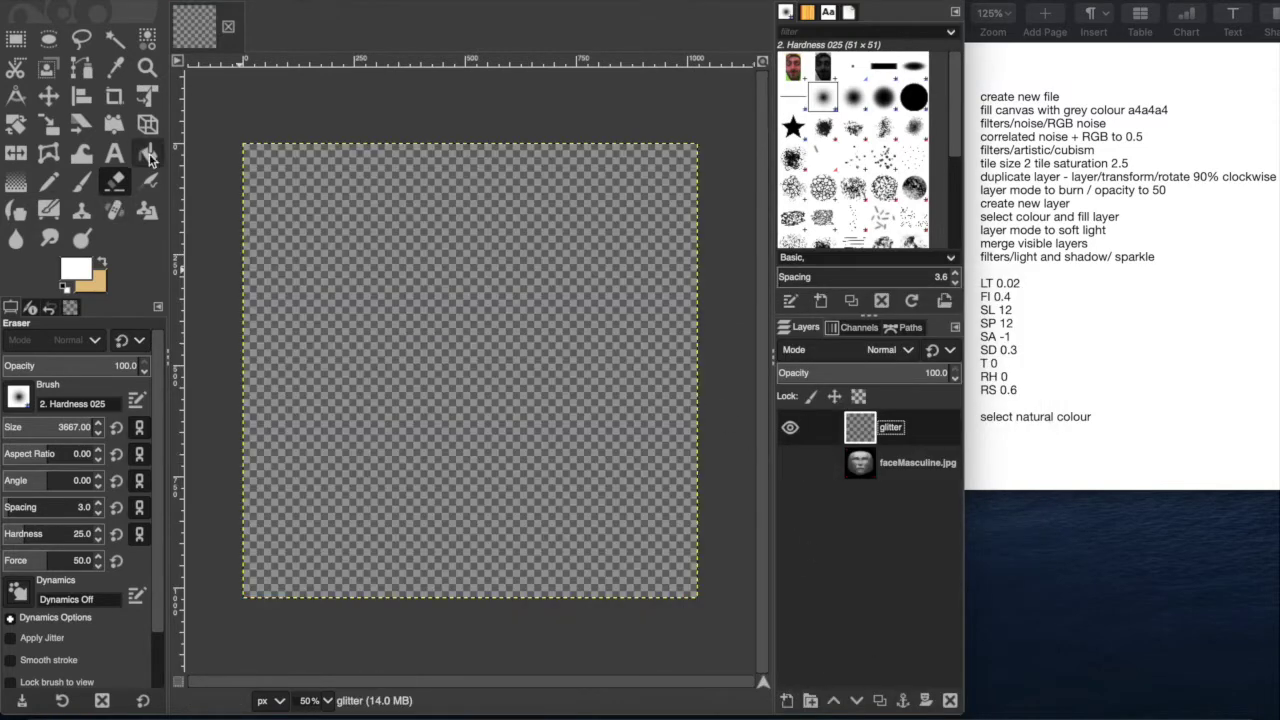
click(148, 155)
Copy the a4a4a4 colour value from the recipe notes
click(1145, 122)
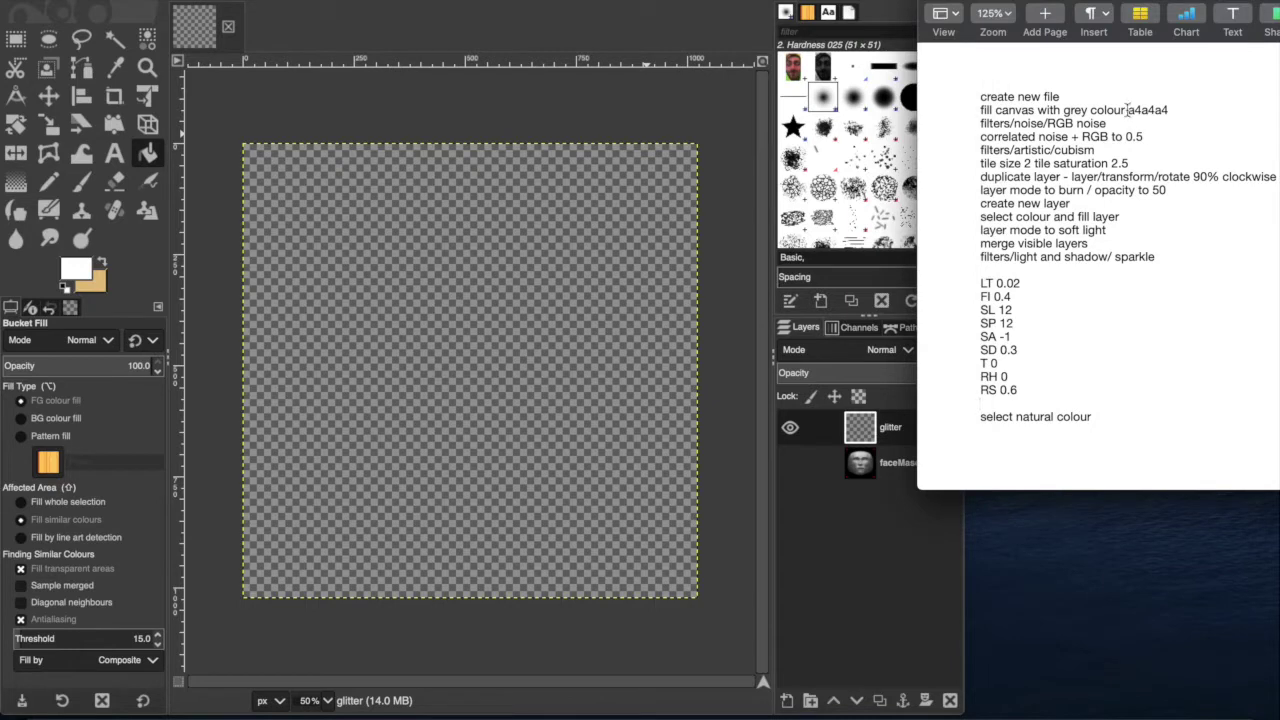
drag(1127, 110, 1174, 110)
key(ctrl+c)
click(83, 270)
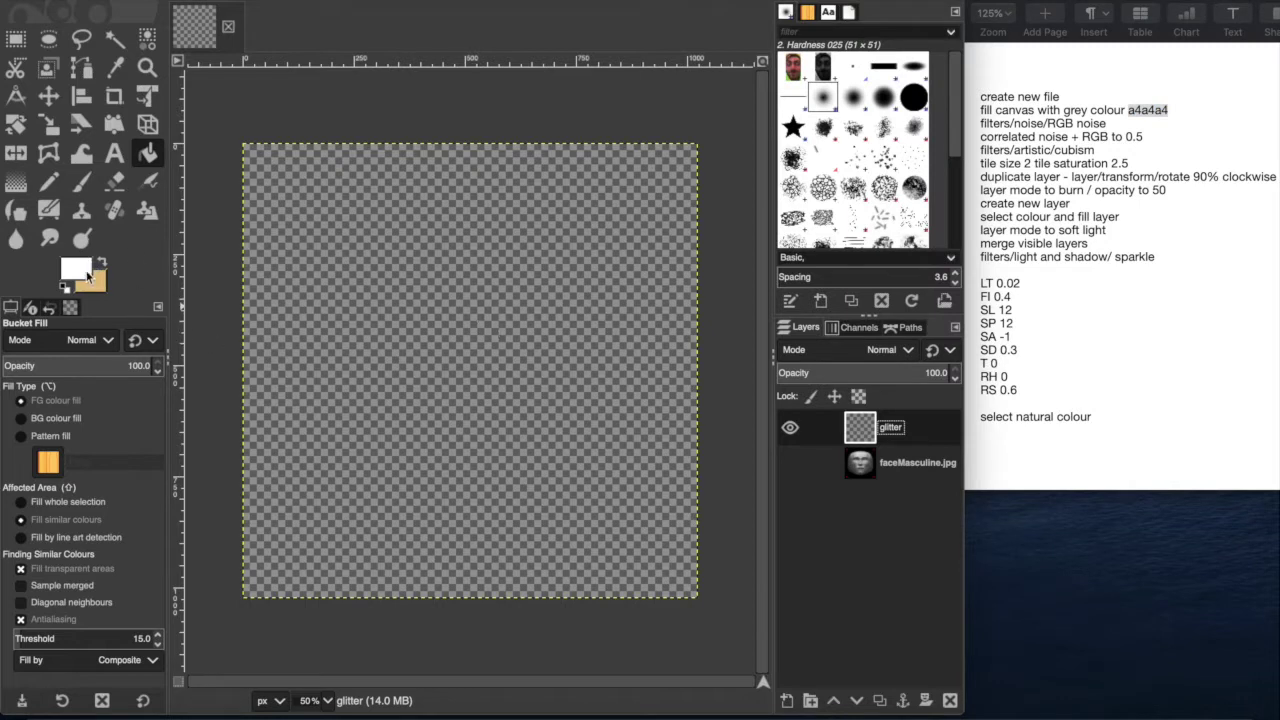
Set the foreground colour to a4a4a4 and fill the glitter layer with it
click(88, 276)
double_click(285, 165)
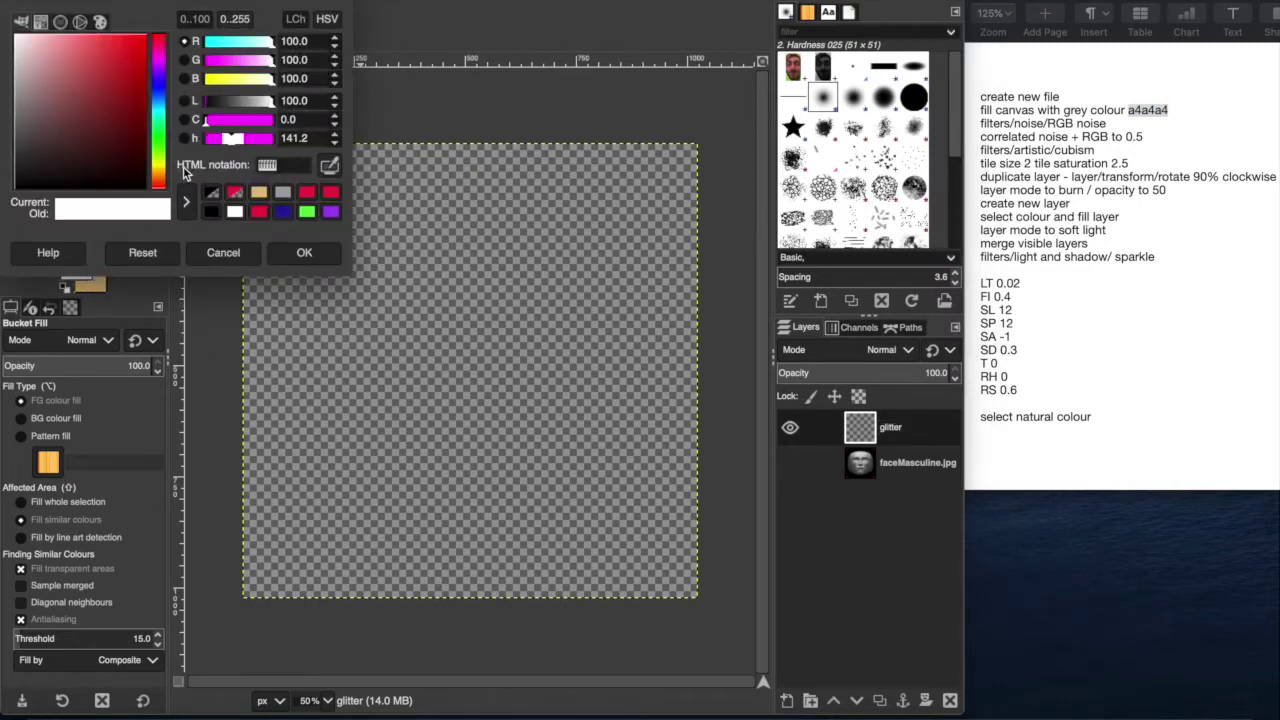
key(ctrl+v)
key(Return)
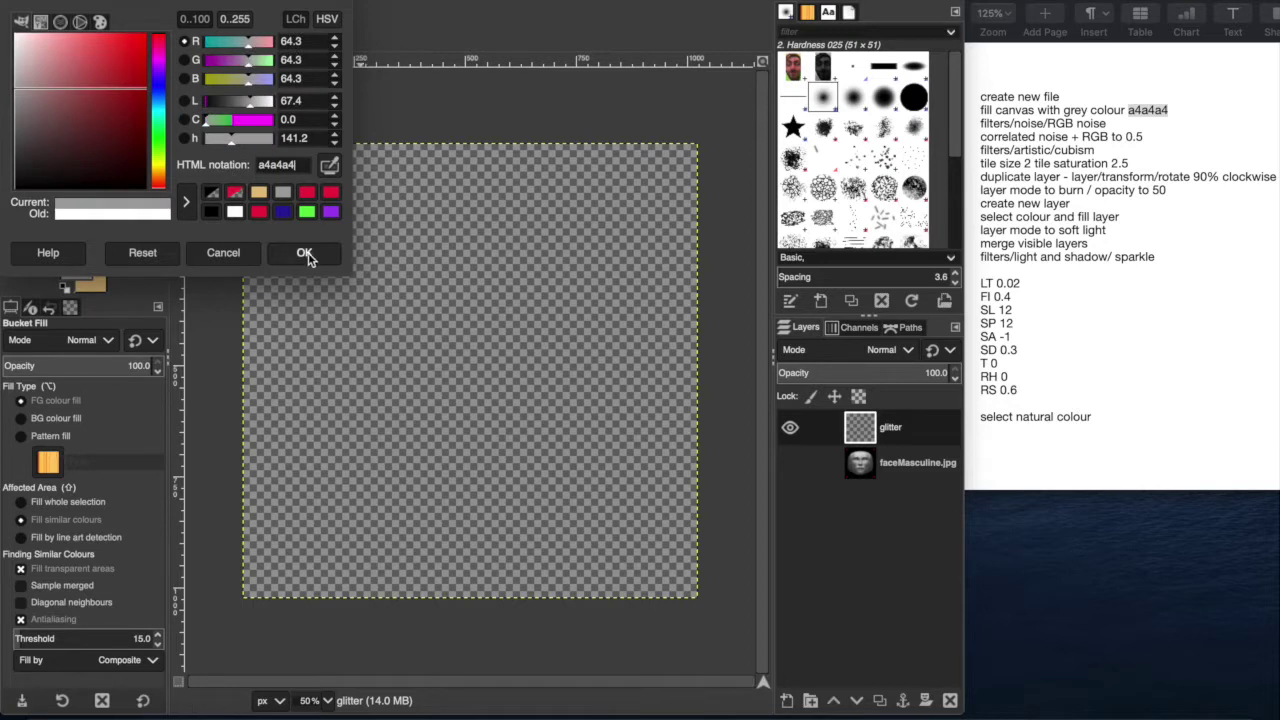
click(304, 252)
click(364, 274)
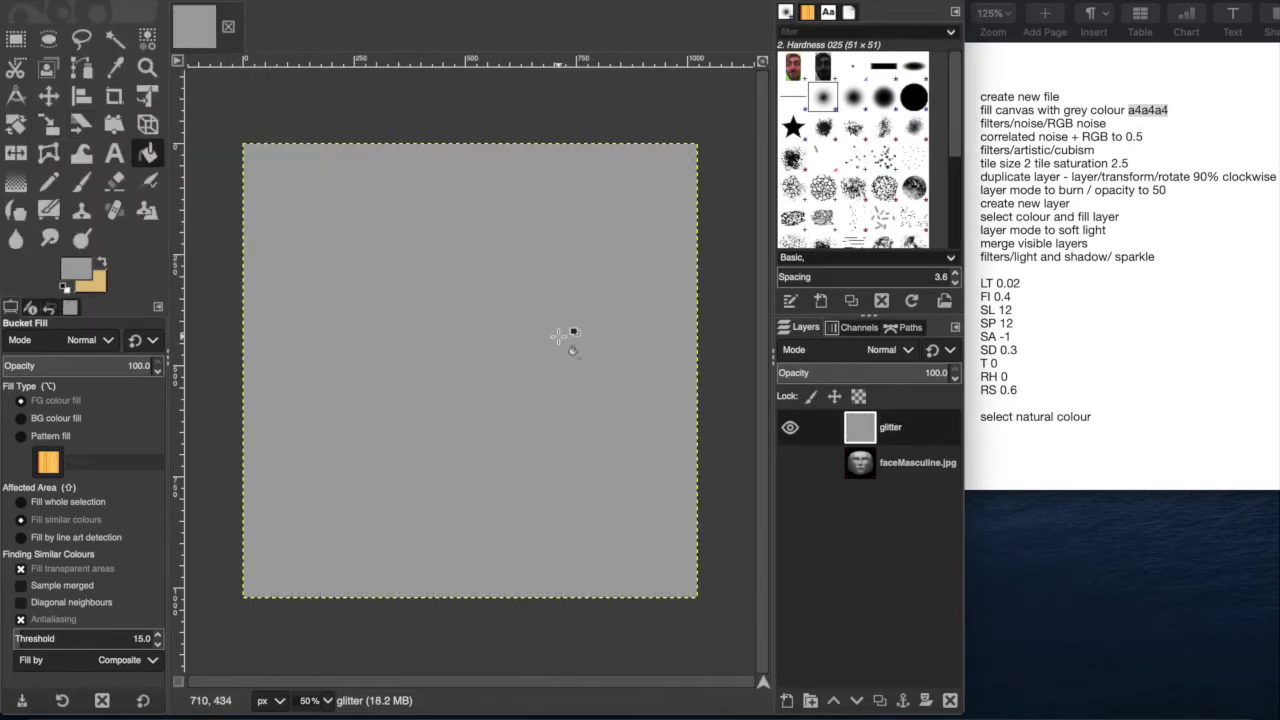
Switch to the Move tool and open Filters > Noise > RGB Noise from the canvas menu
key(m)
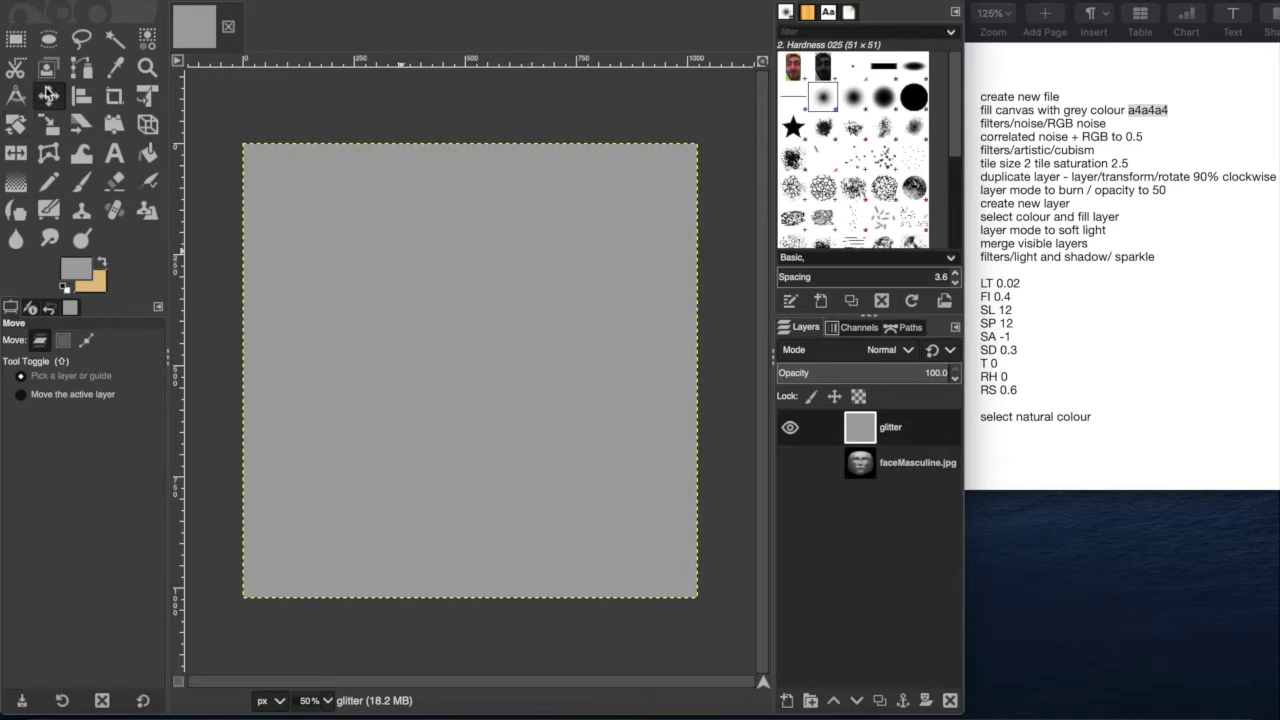
right_click(457, 270)
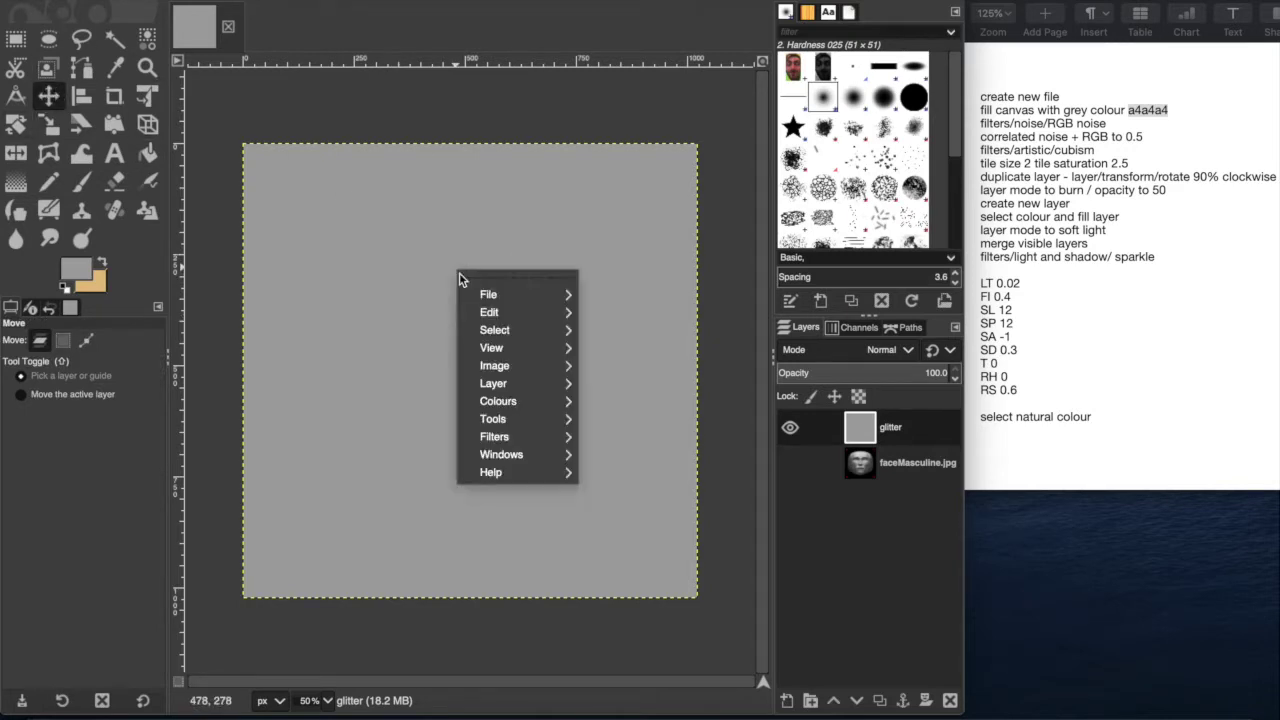
mouse_move(560, 428)
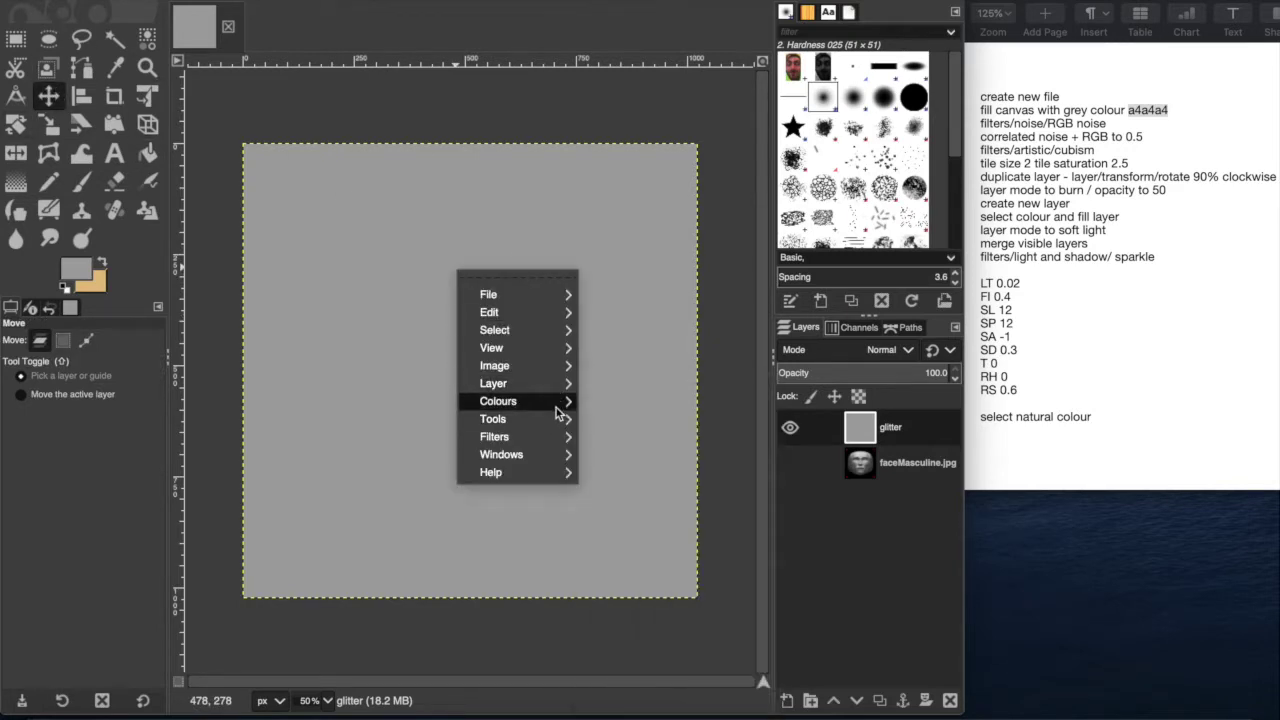
mouse_move(624, 456)
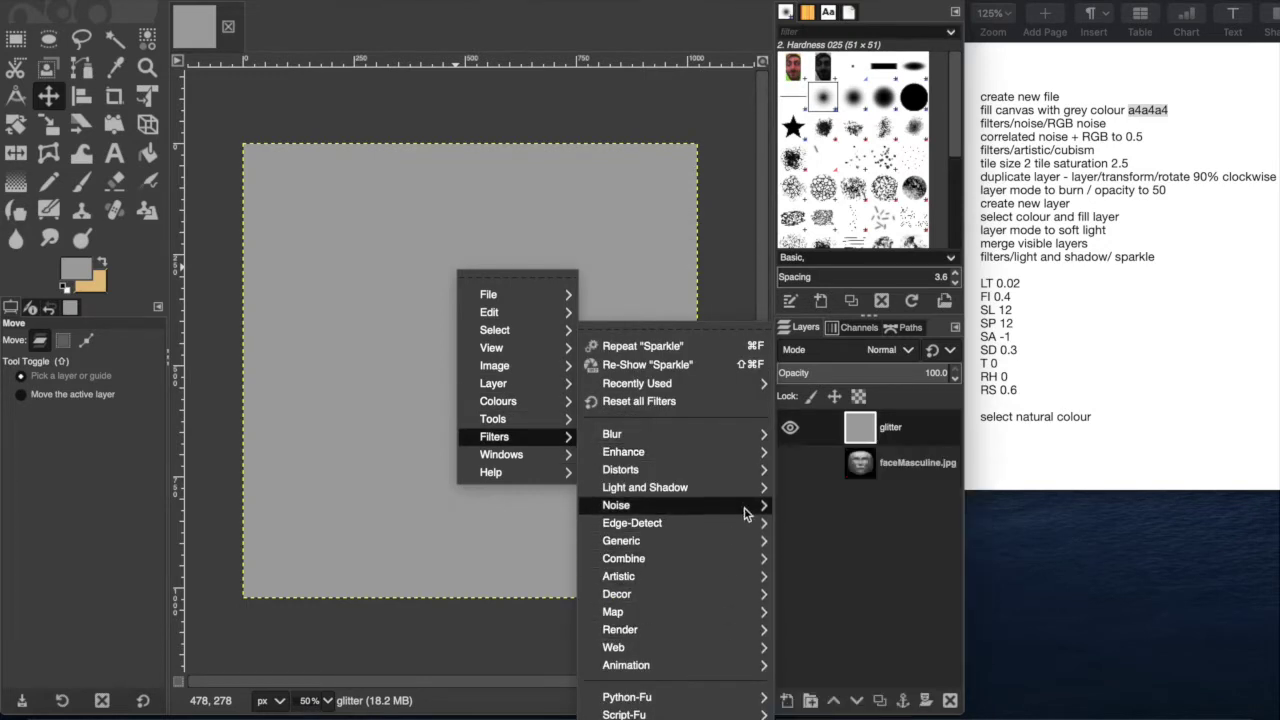
mouse_move(750, 506)
click(825, 594)
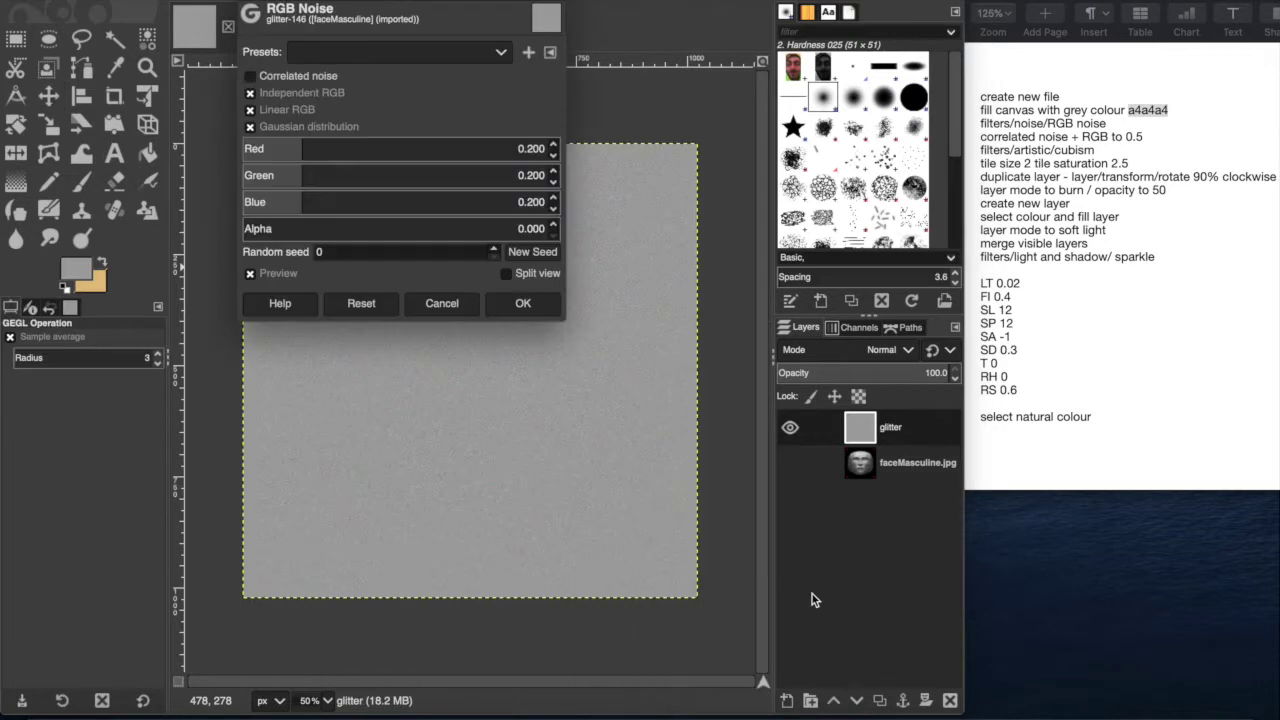
Apply correlated RGB noise without Linear RGB or Gaussian, with Red, Green and Blue at 0.5
click(250, 110)
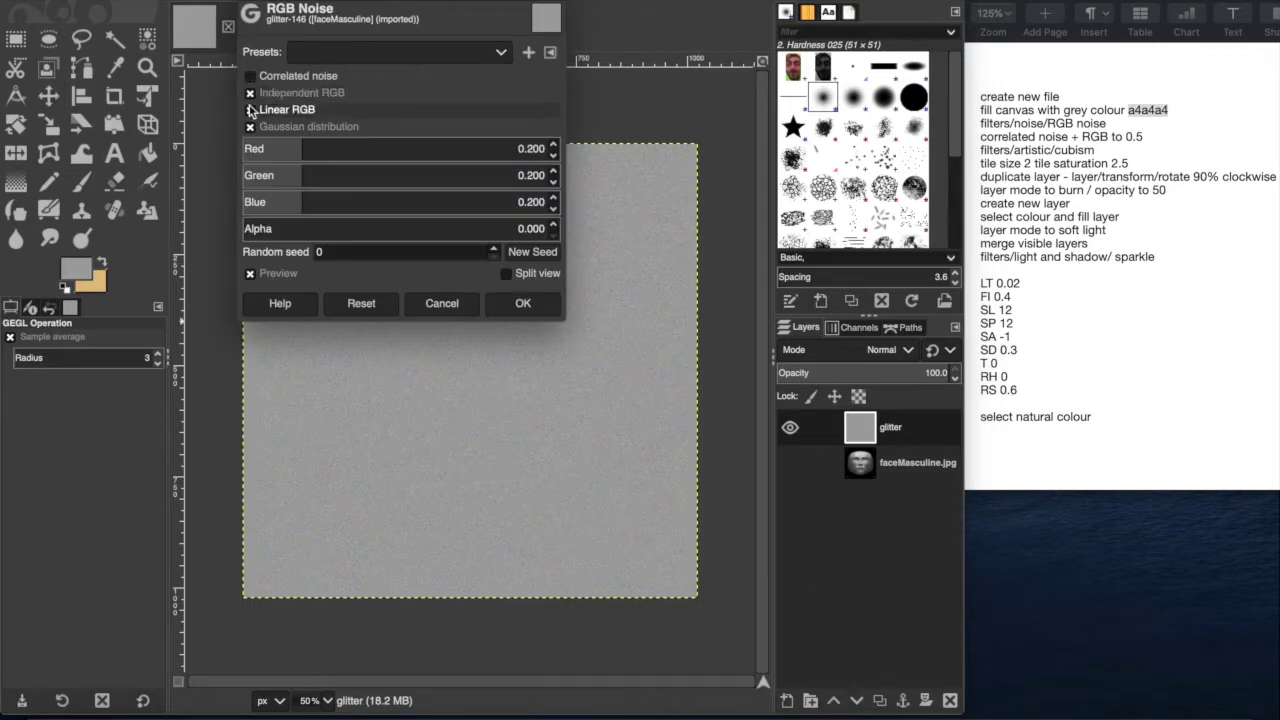
click(250, 127)
click(250, 127)
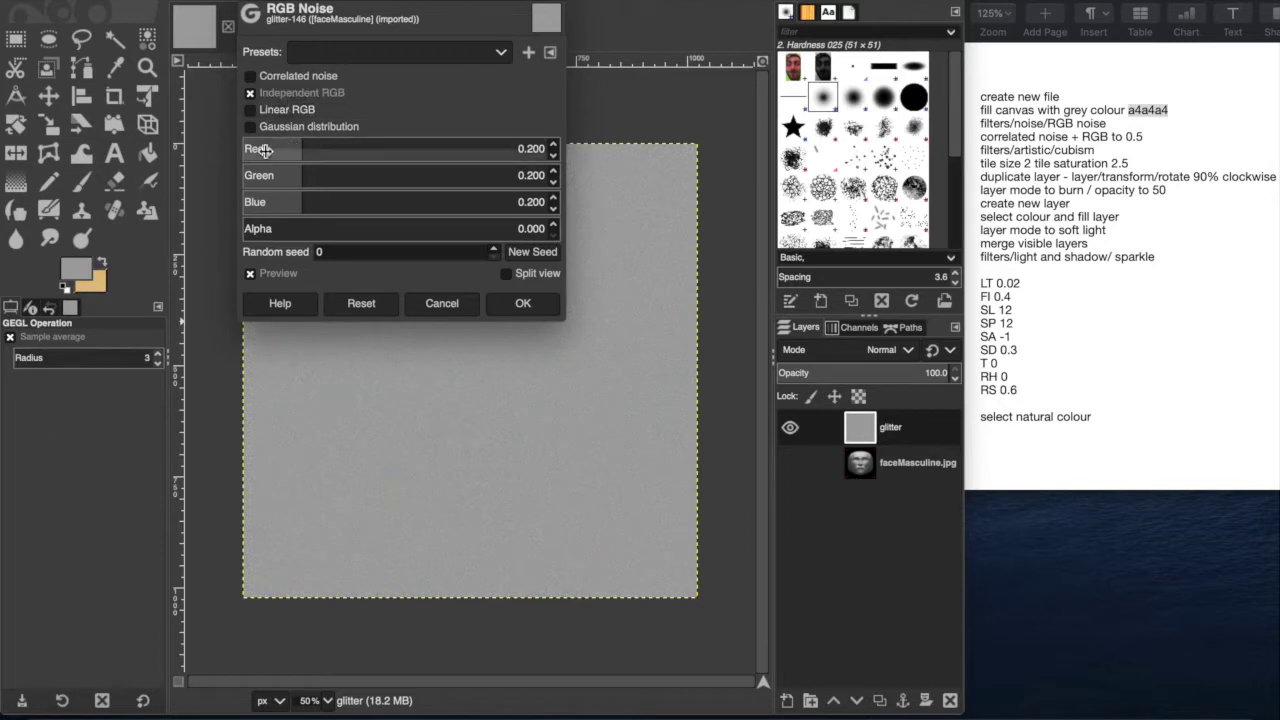
click(262, 93)
click(256, 93)
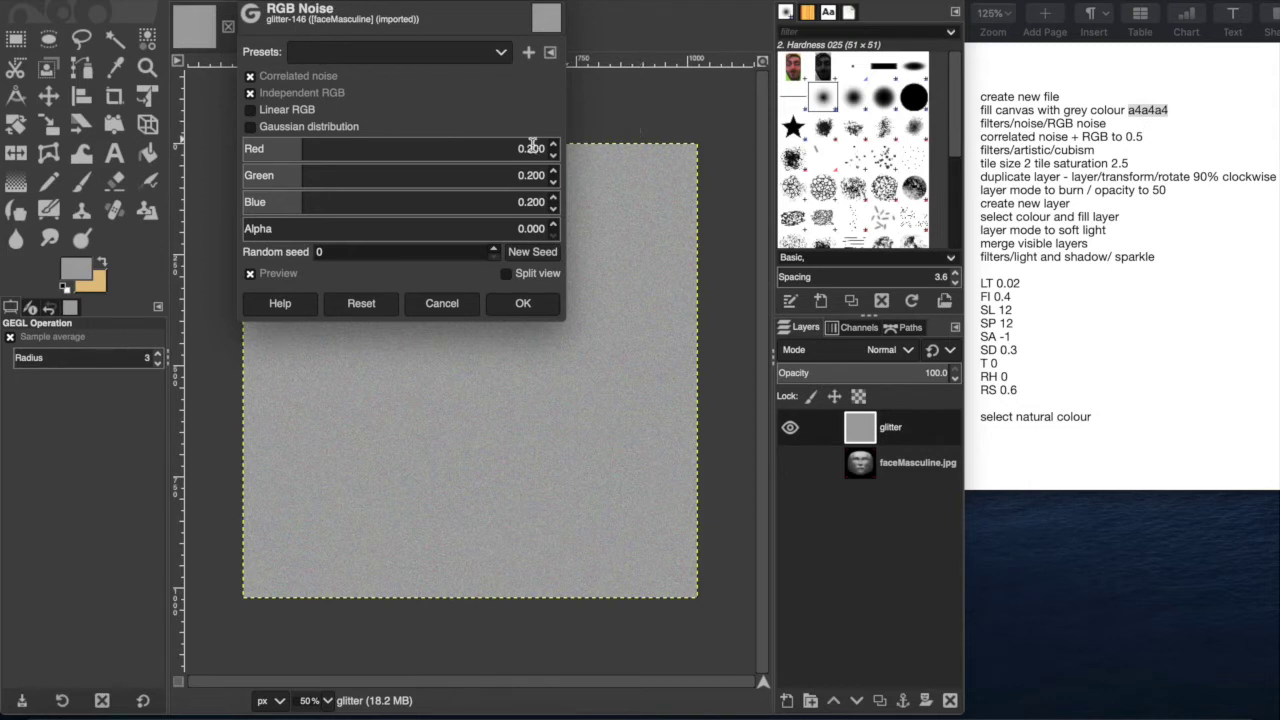
key(Return)
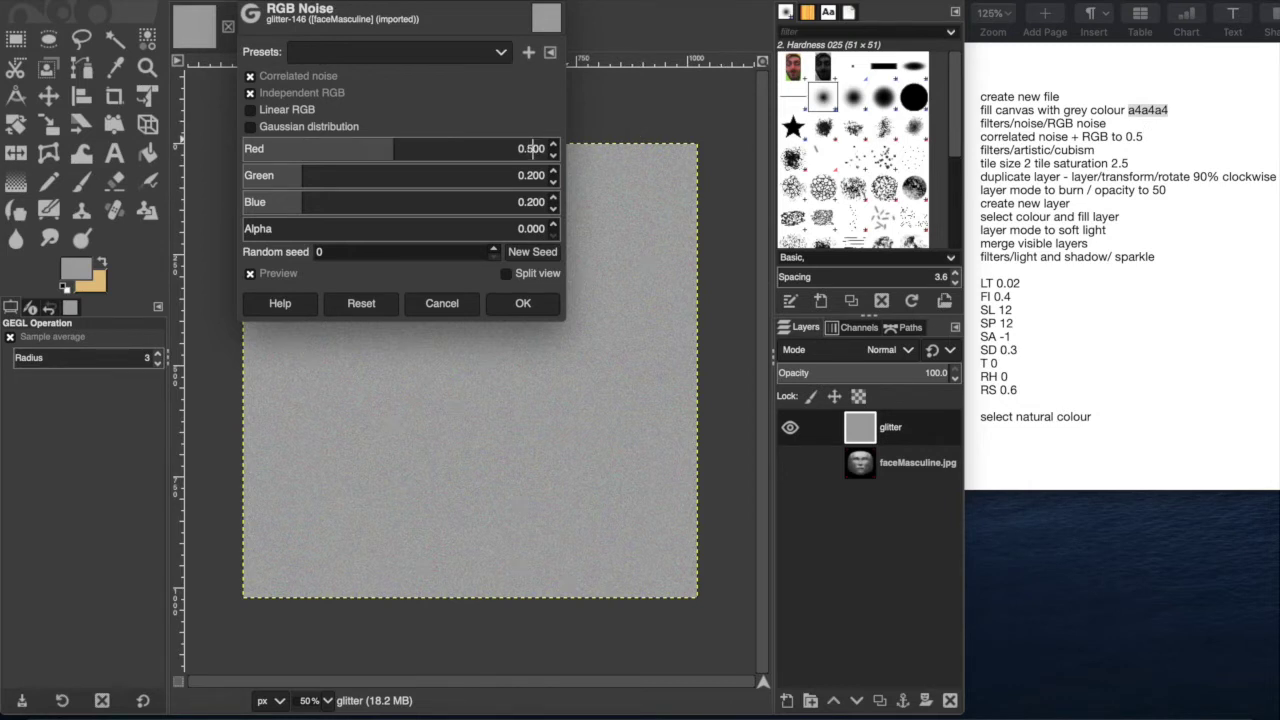
text(0.5)
key(Return)
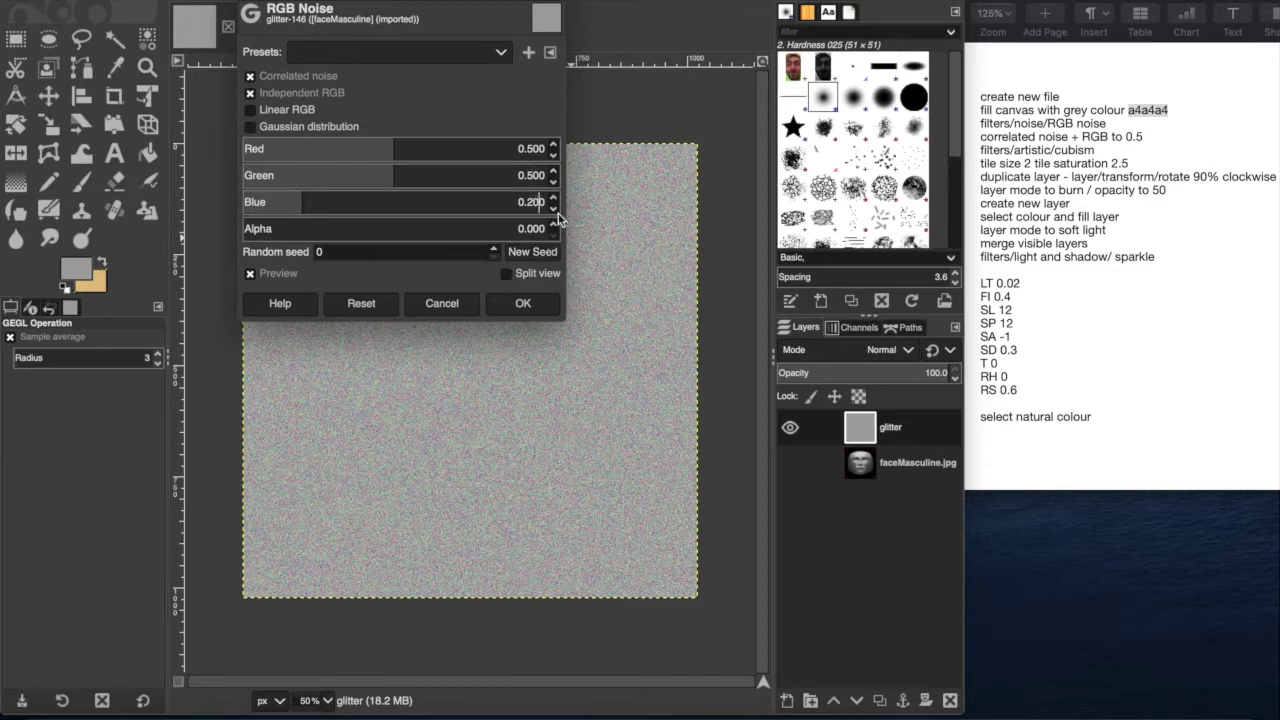
key(Return)
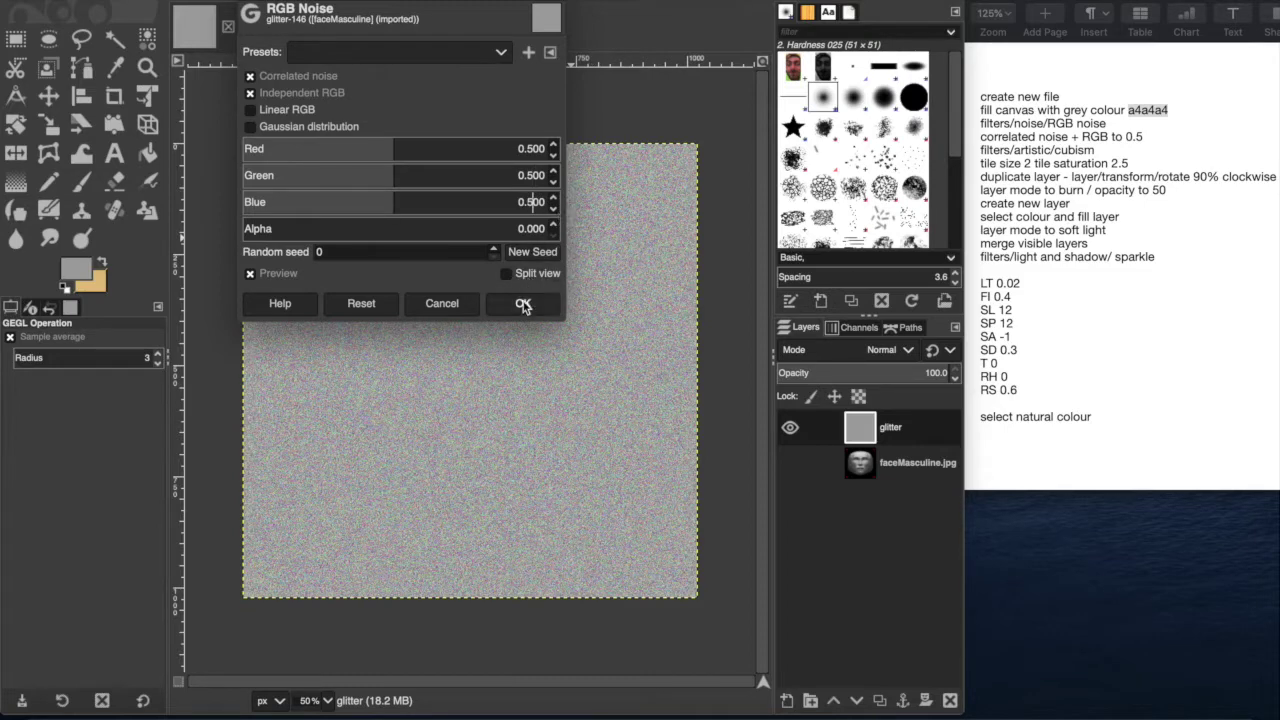
click(522, 304)
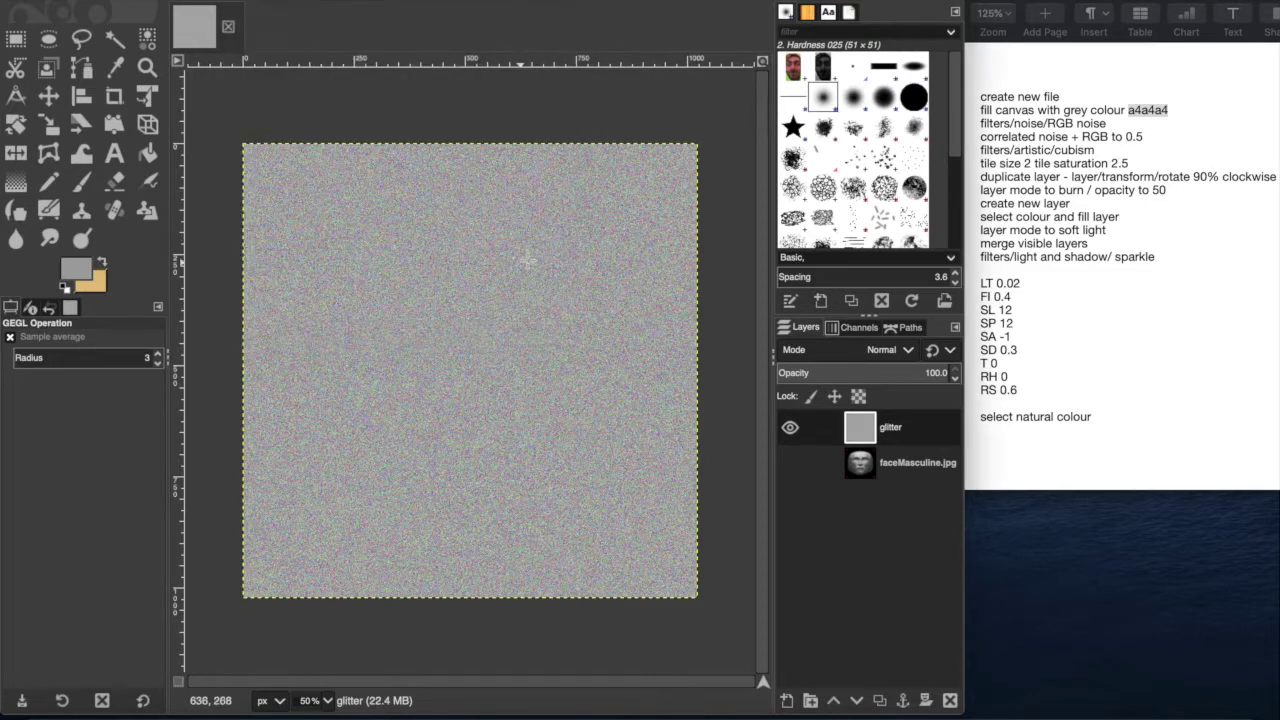
key(1)
key(3)
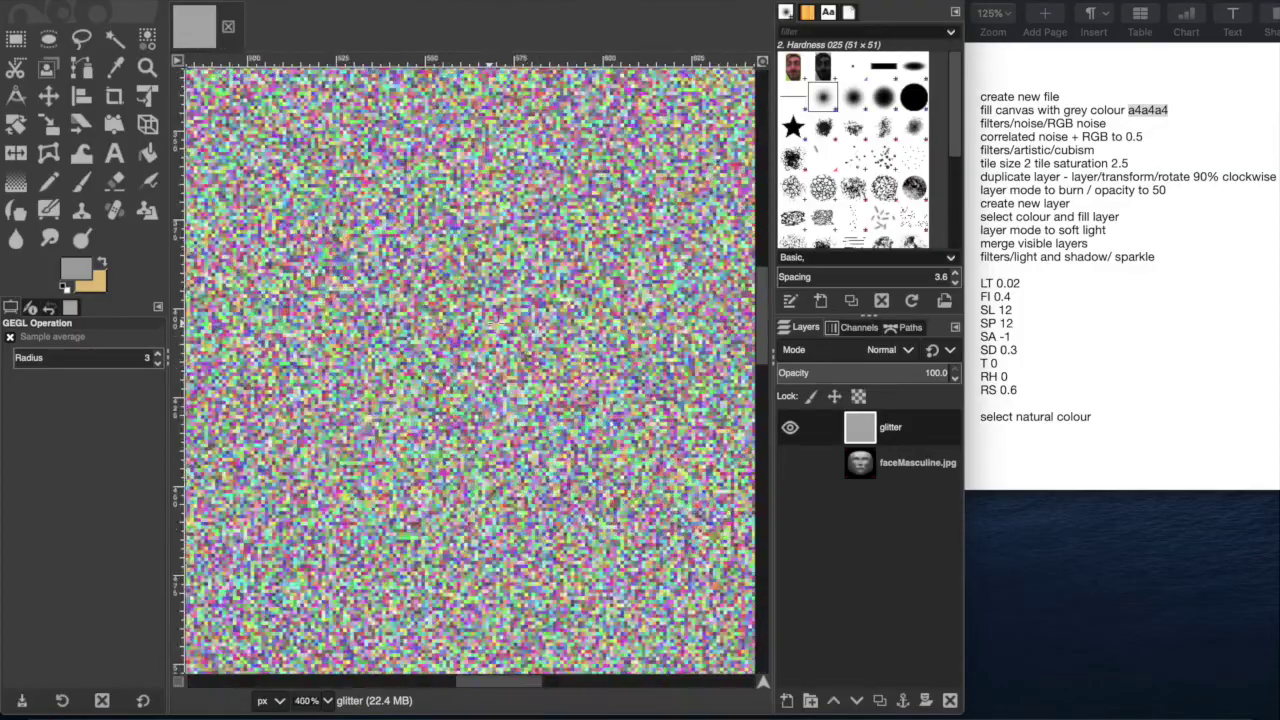
key(1)
key(shift+2)
key(1)
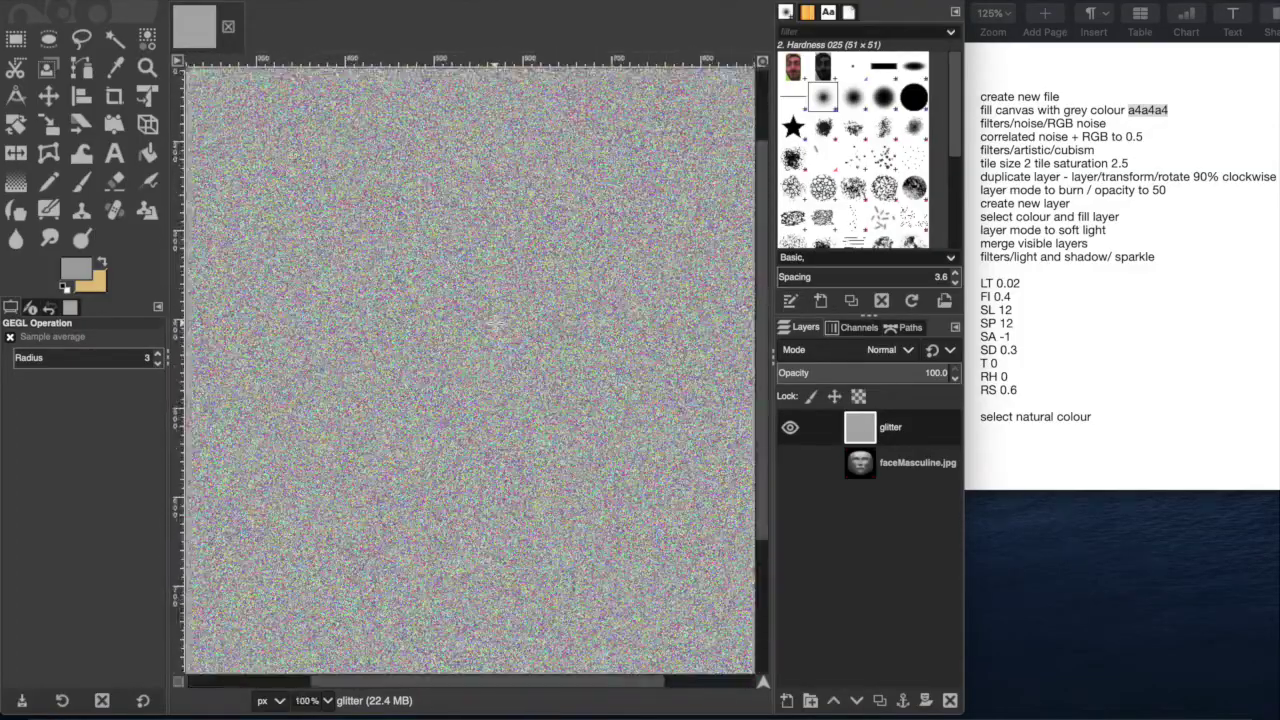
key(2)
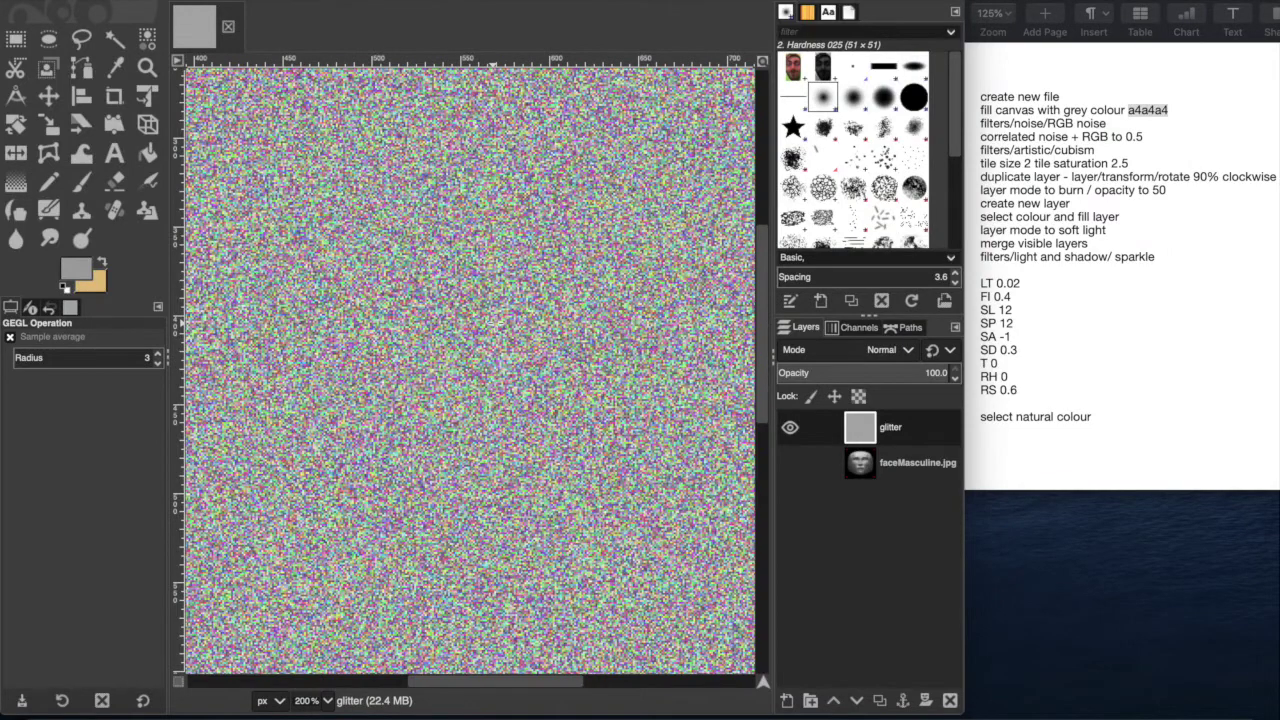
key(shift+2)
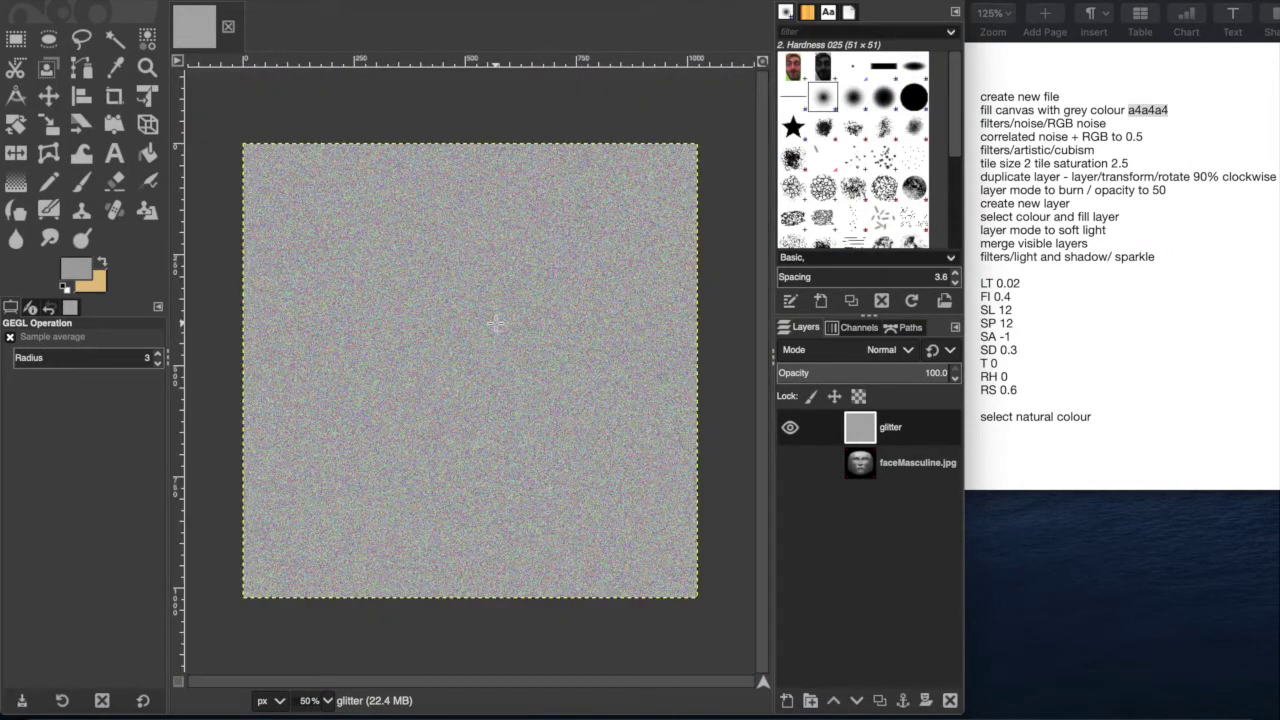
key(plus)
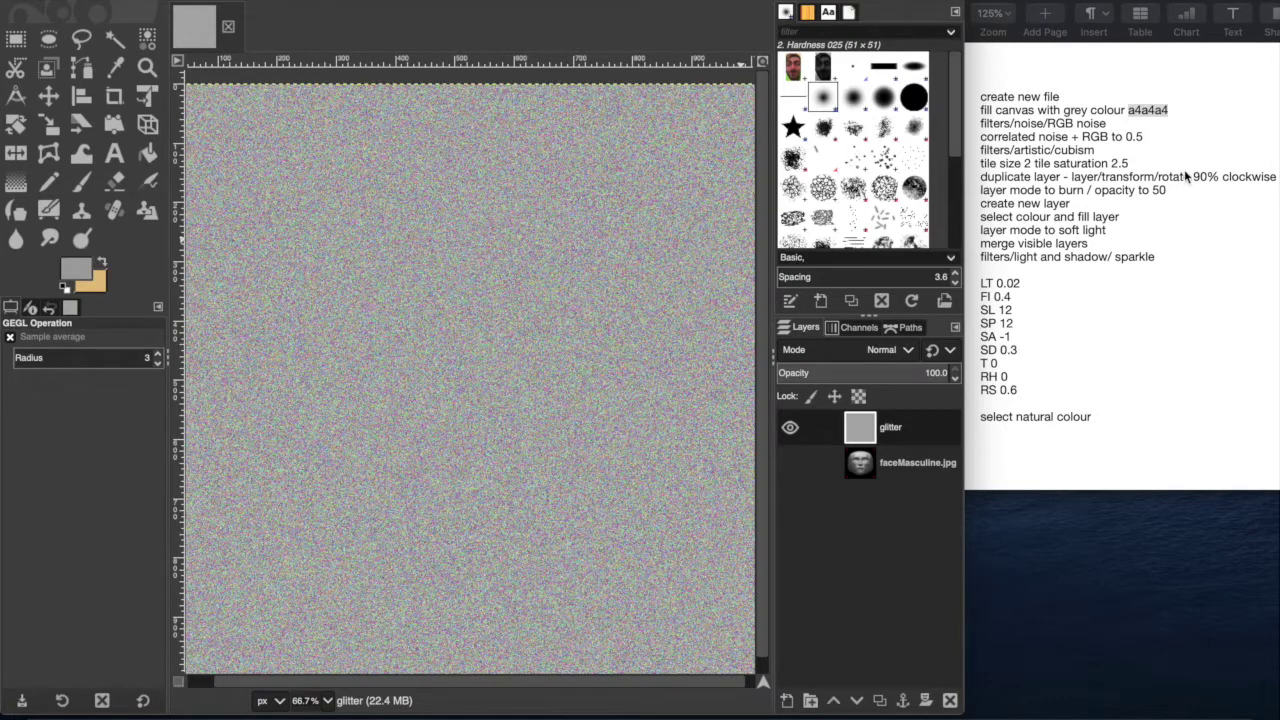
click(1117, 145)
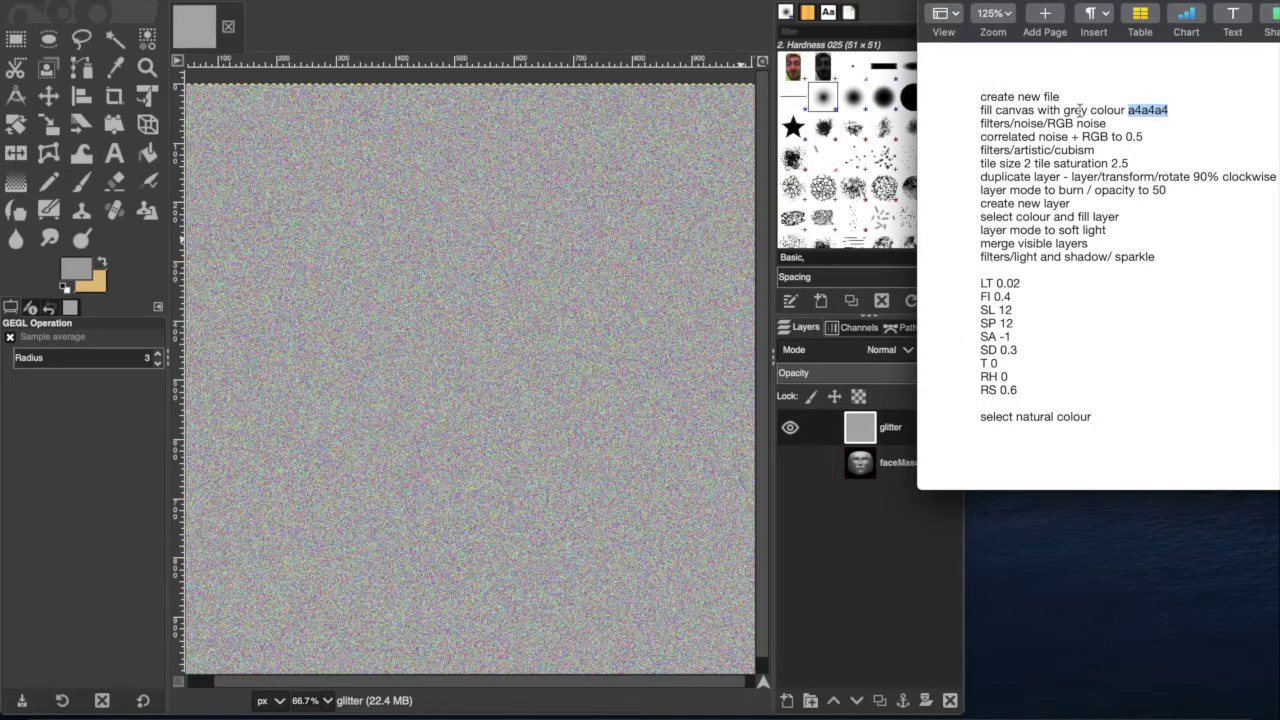
click(404, 331)
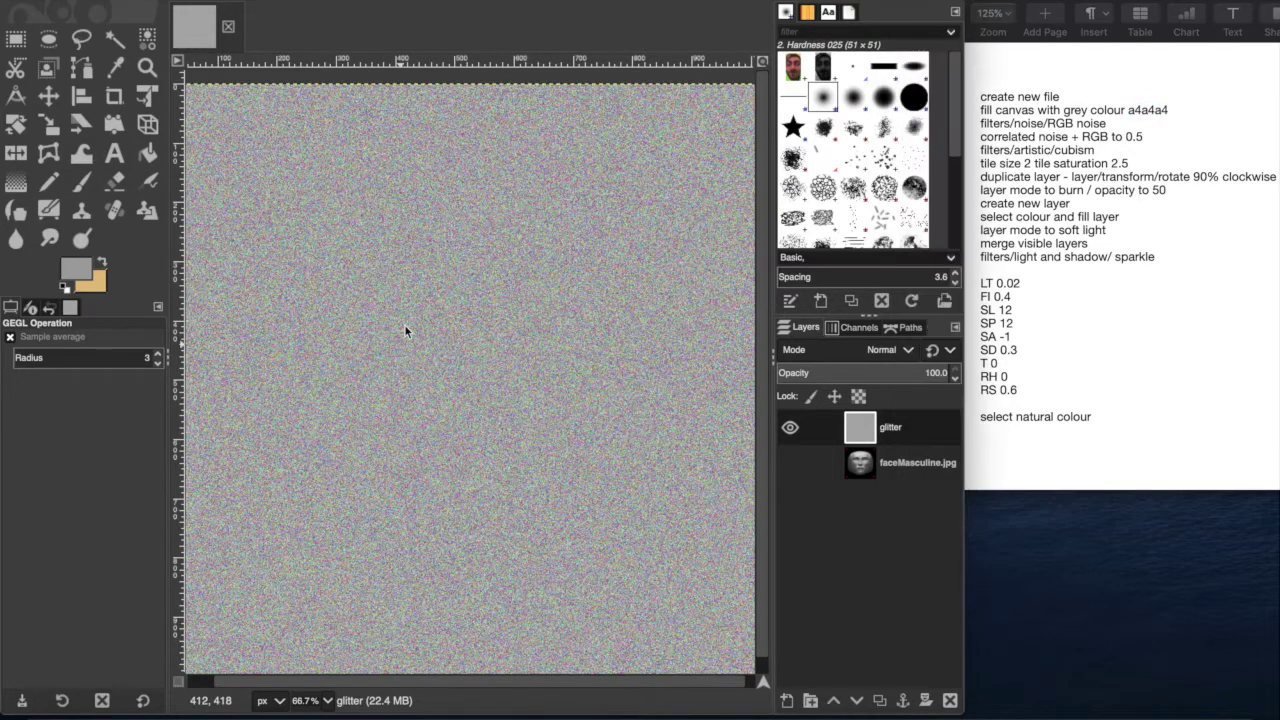
Apply Filters > Artistic > Cubism with tile size 2 and tile saturation 2.5
right_click(452, 296)
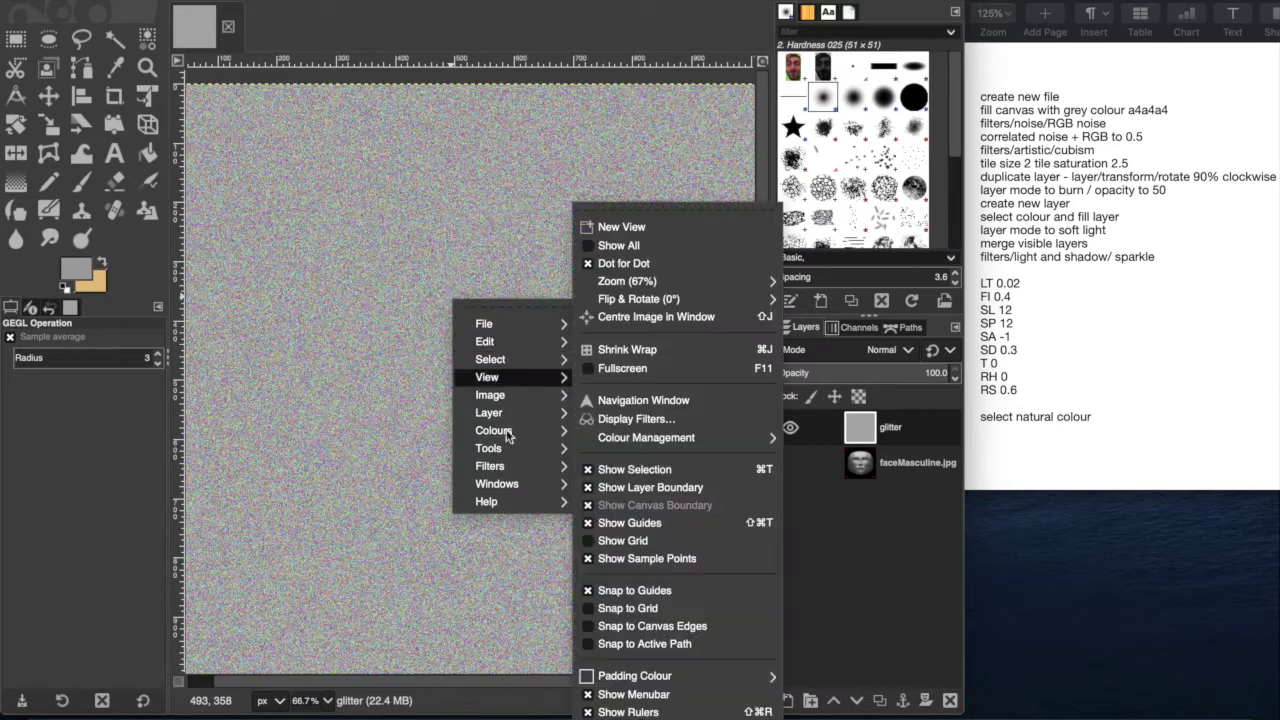
mouse_move(532, 471)
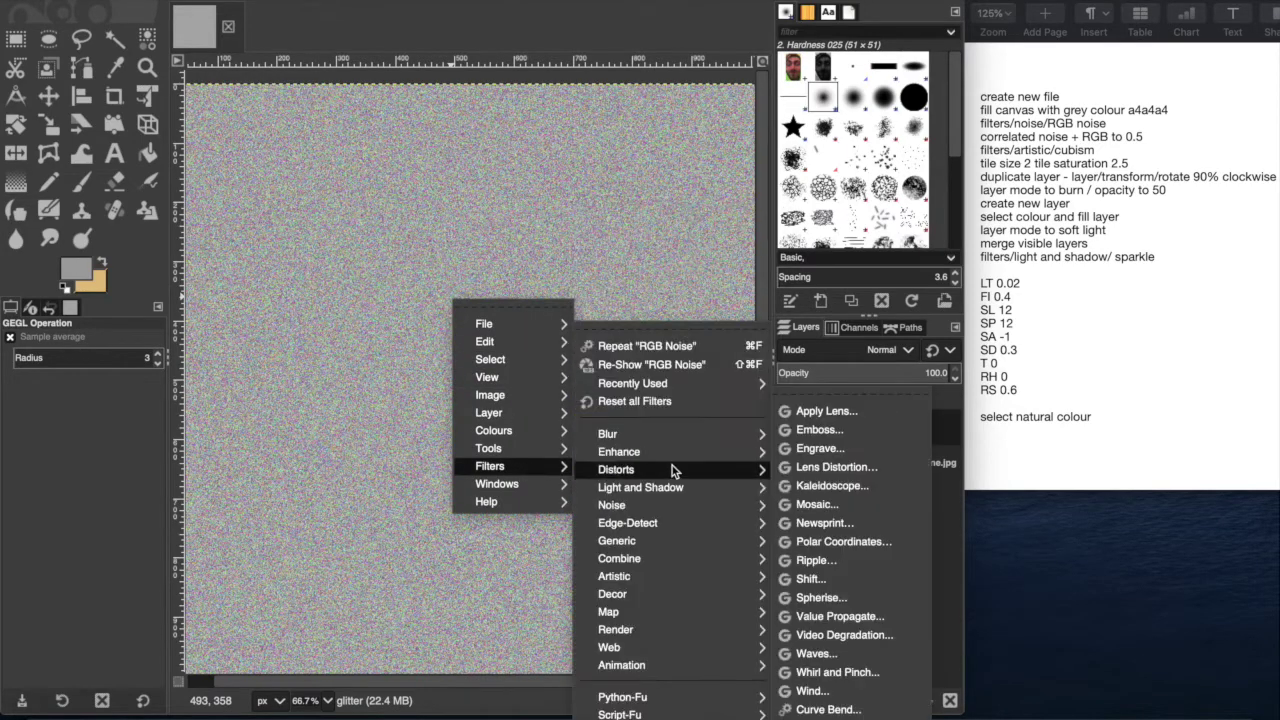
mouse_move(700, 576)
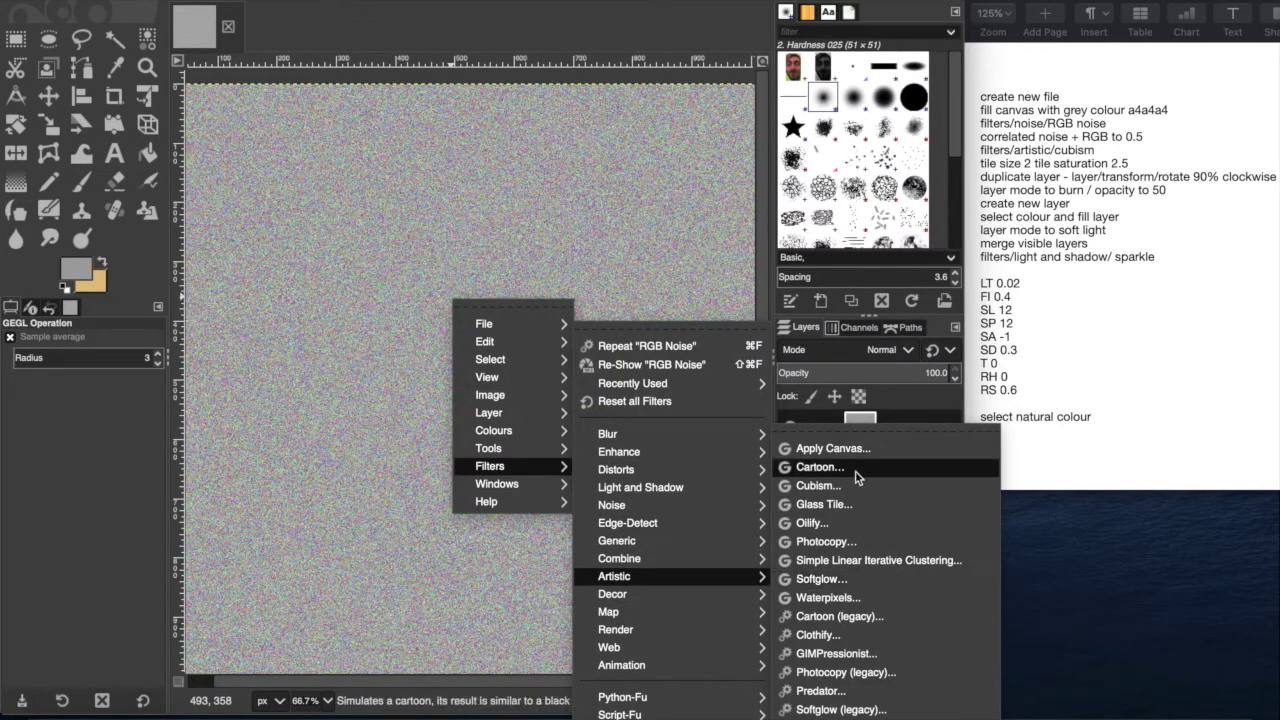
click(815, 486)
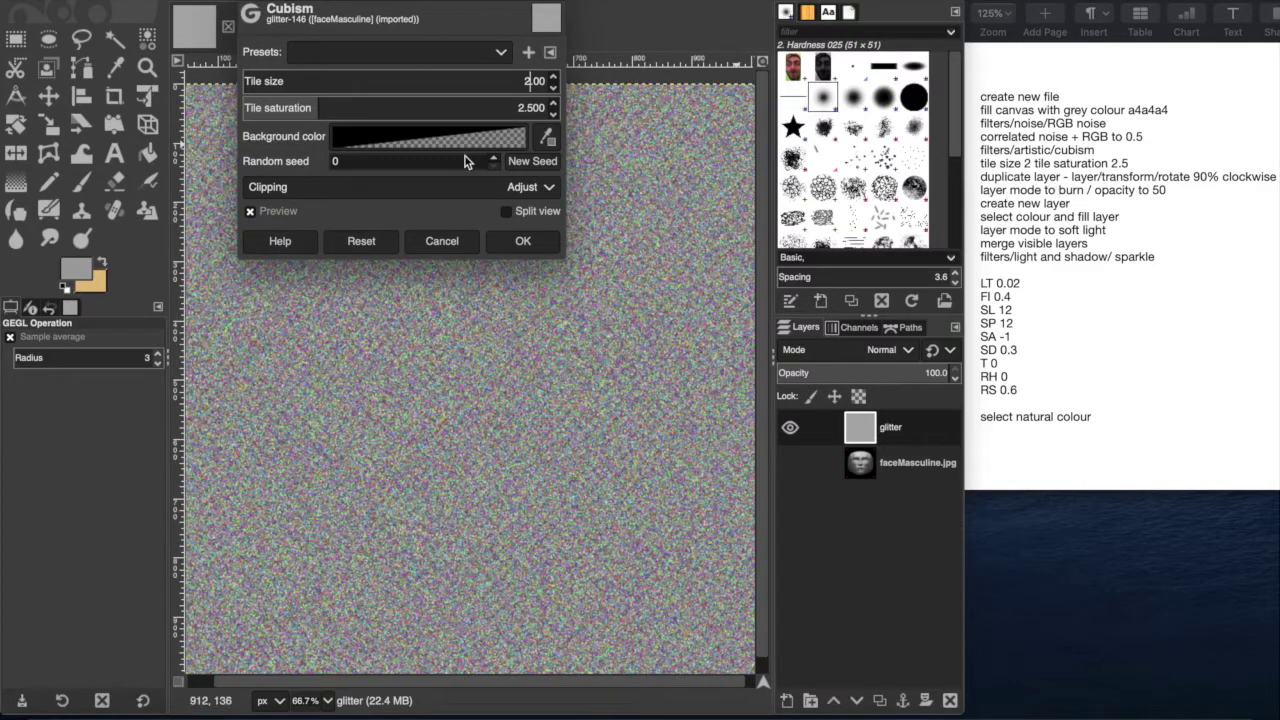
click(541, 248)
Cancel the reopened Cubism dialog and duplicate the glitter layer as 'glitter copy'
ctrl+scroll(459, 403, down, 2)
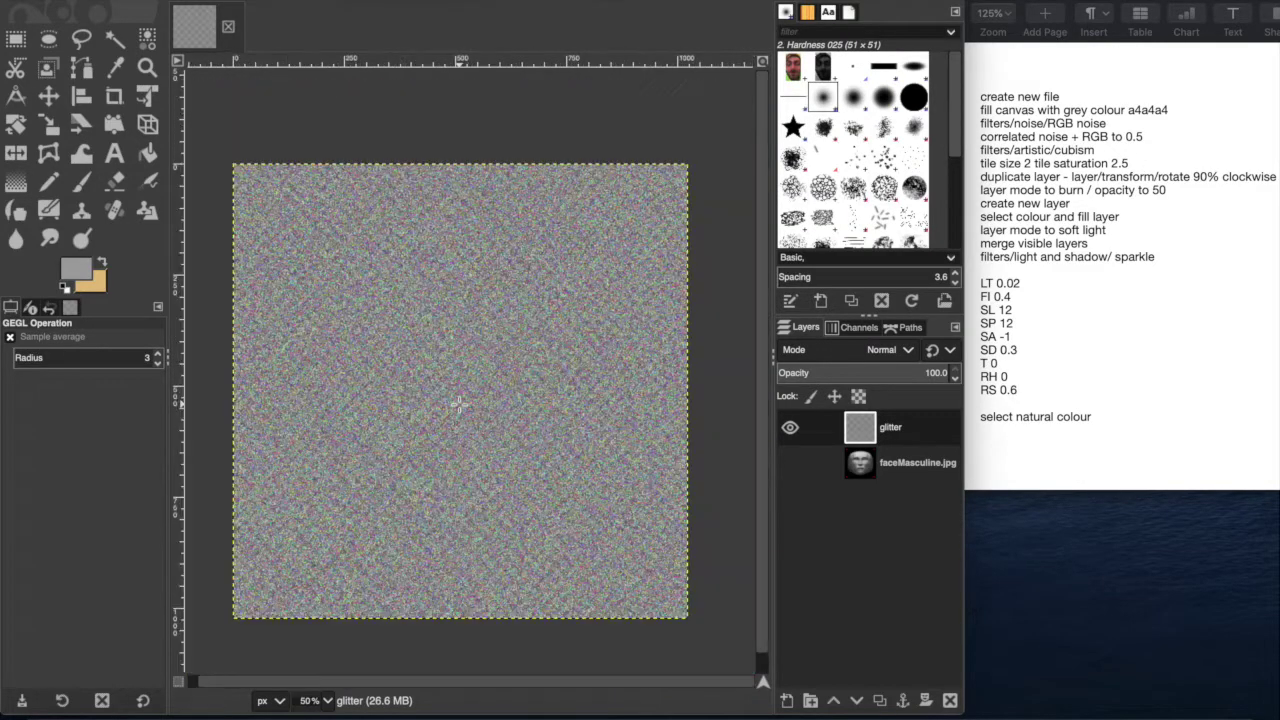
ctrl+scroll(459, 403, up, 1)
key(shift+super+f)
click(442, 242)
key(m)
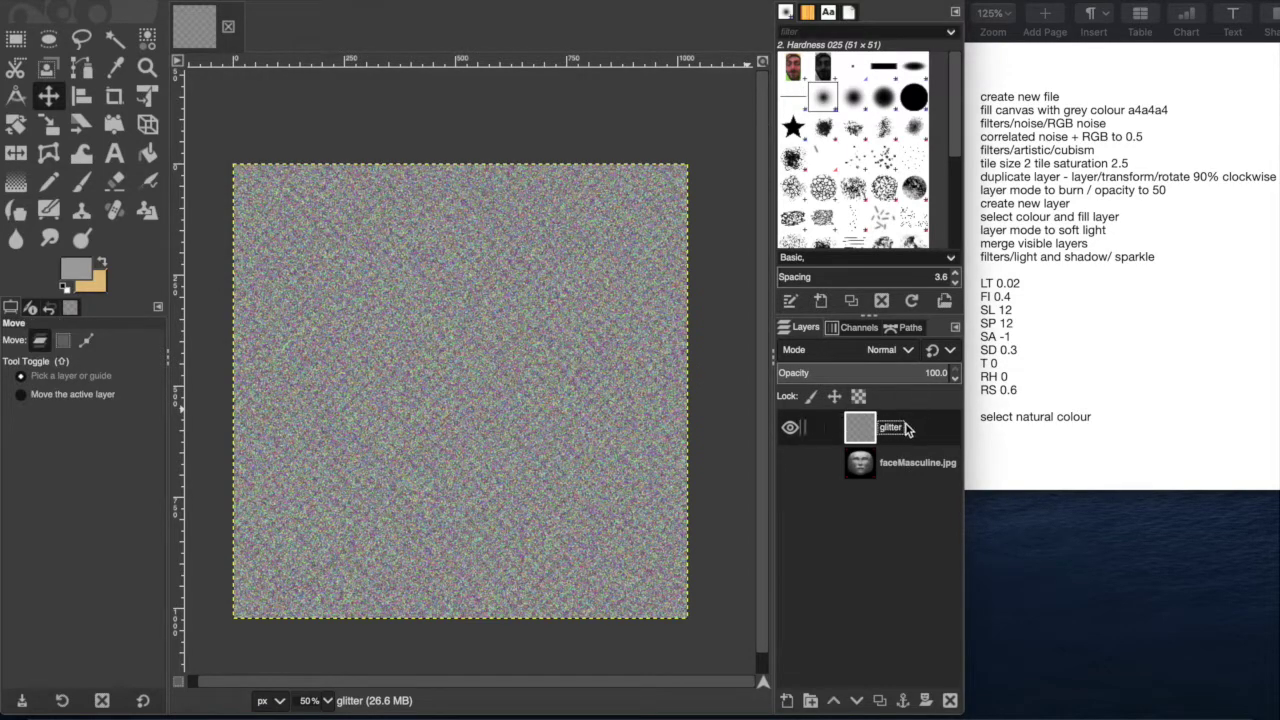
right_click(905, 432)
click(1013, 130)
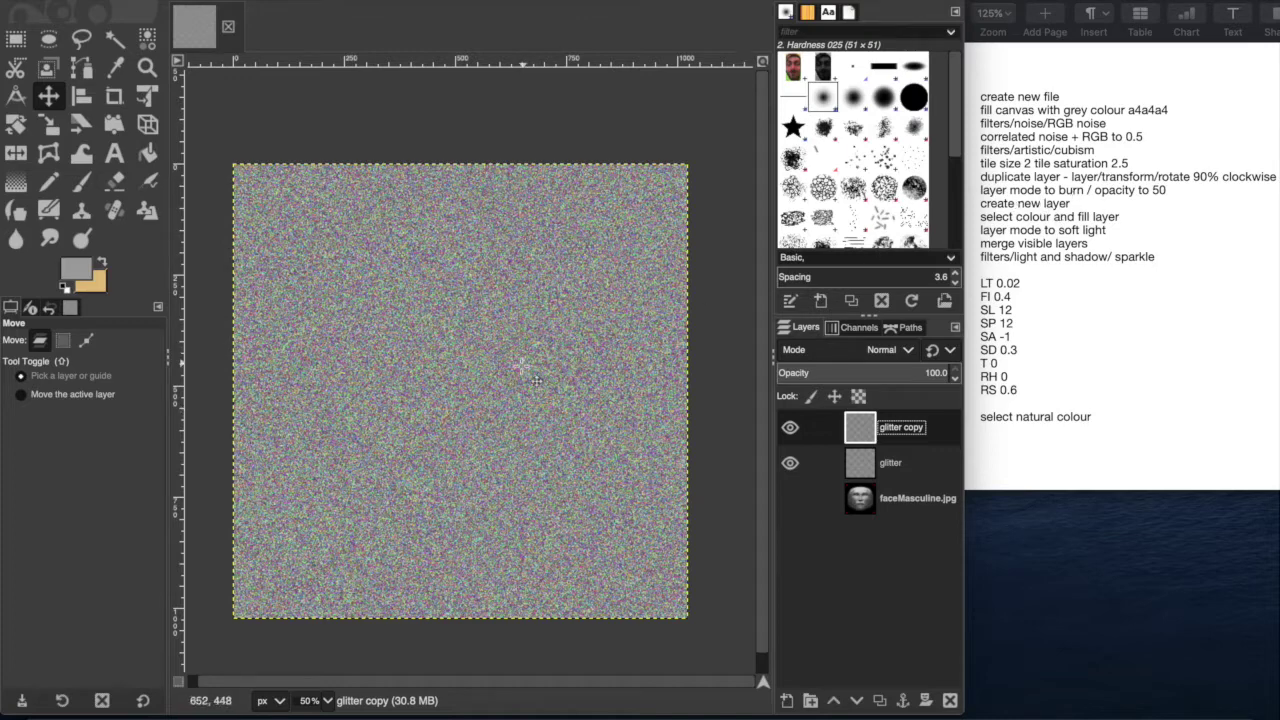
Rotate the glitter copy layer 90° clockwise using Layer > Transform
right_click(465, 366)
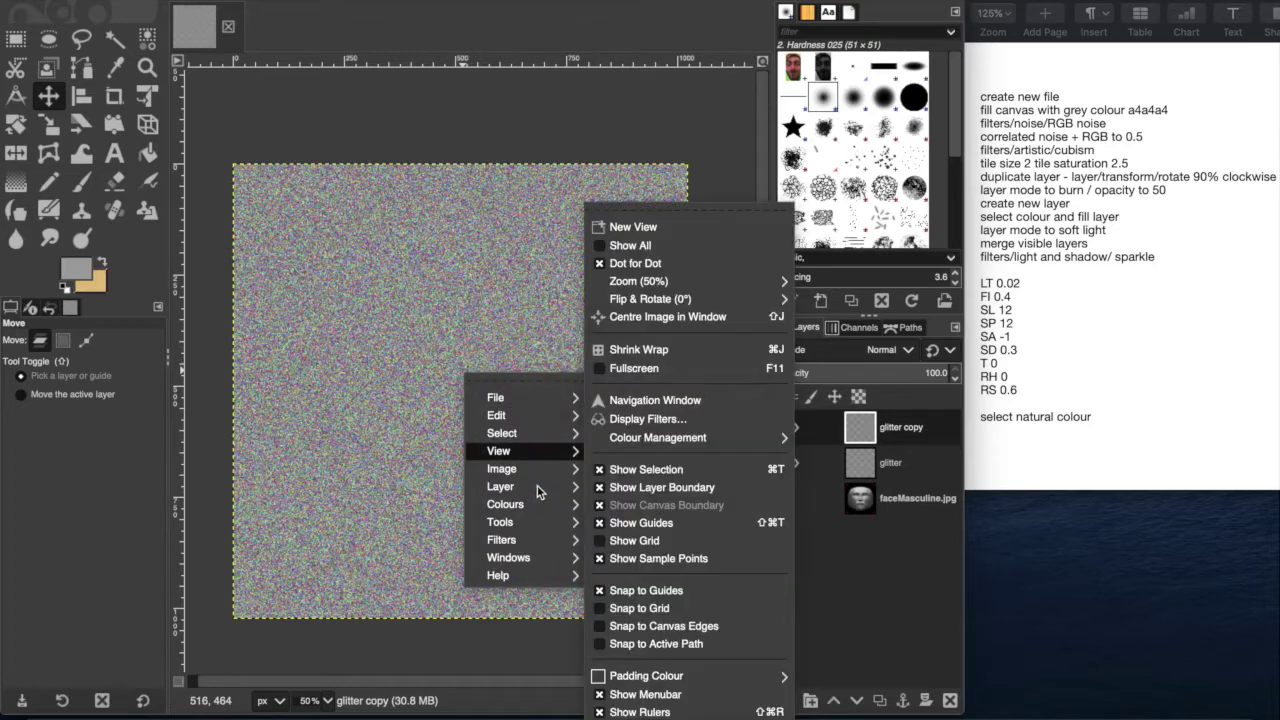
mouse_move(540, 486)
mouse_move(668, 641)
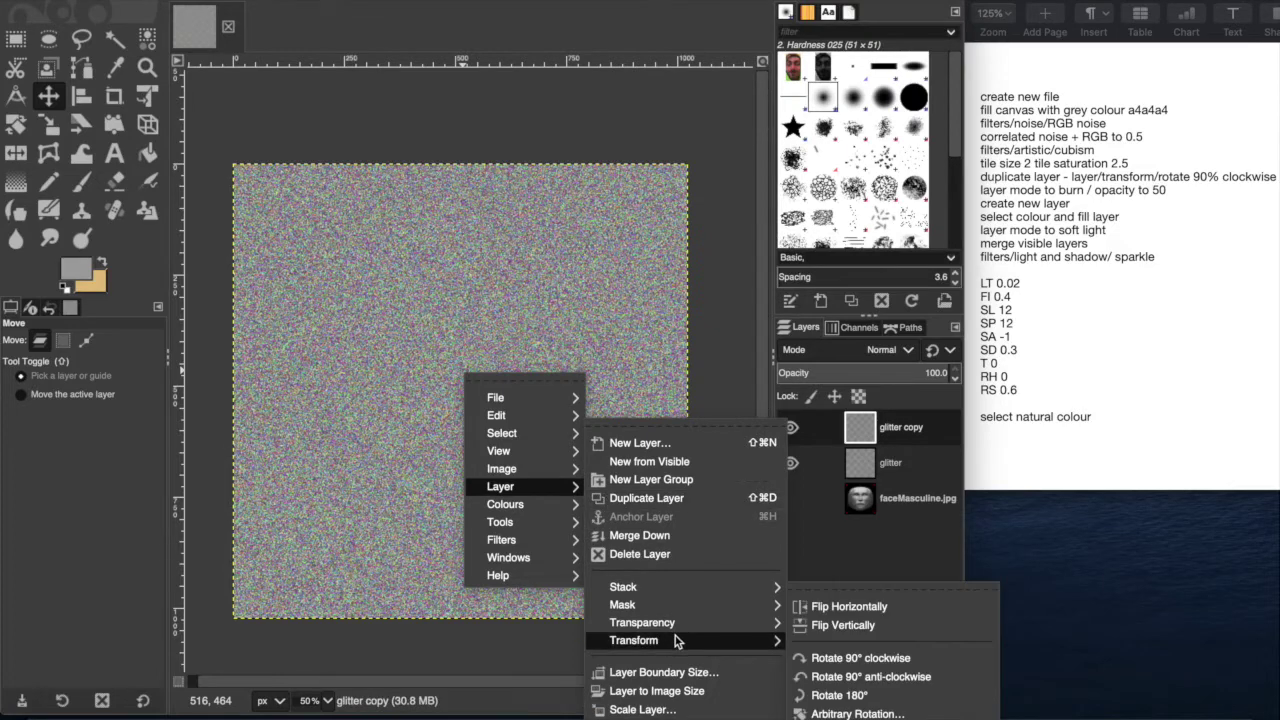
click(848, 658)
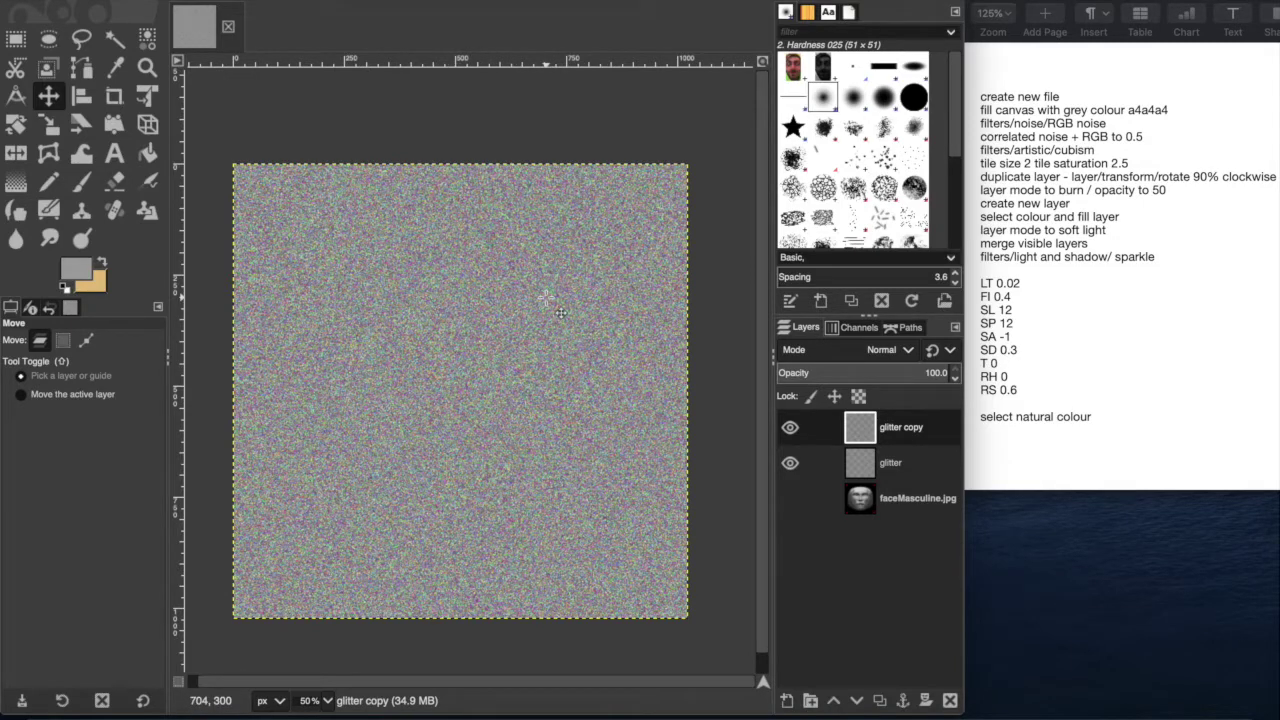
key(alt)
Set the glitter copy layer to Burn mode at 50 opacity
click(848, 352)
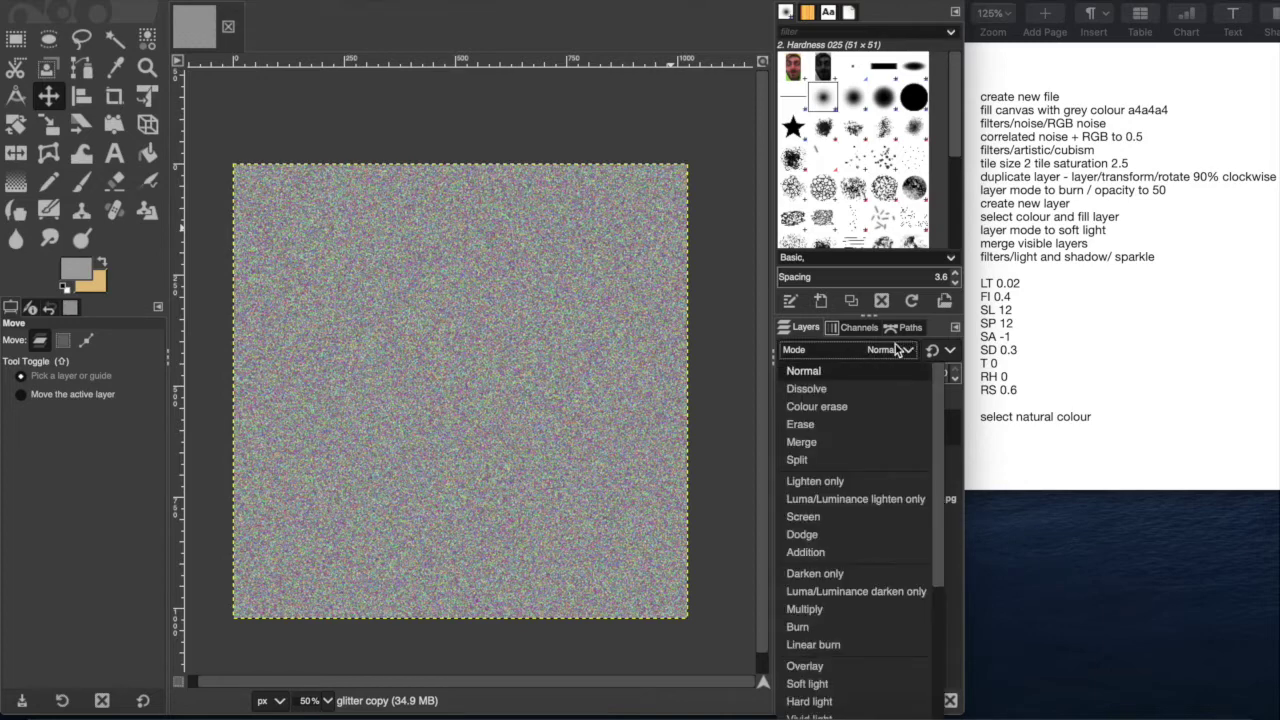
click(822, 628)
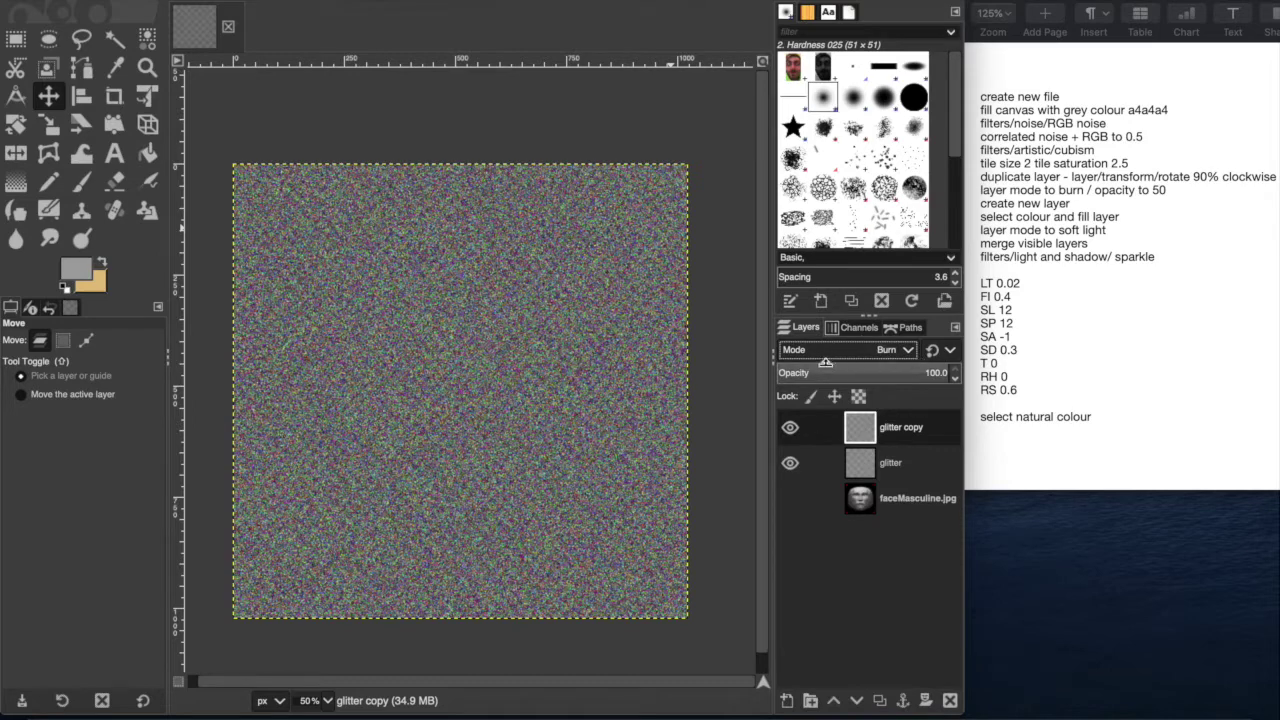
key(Return)
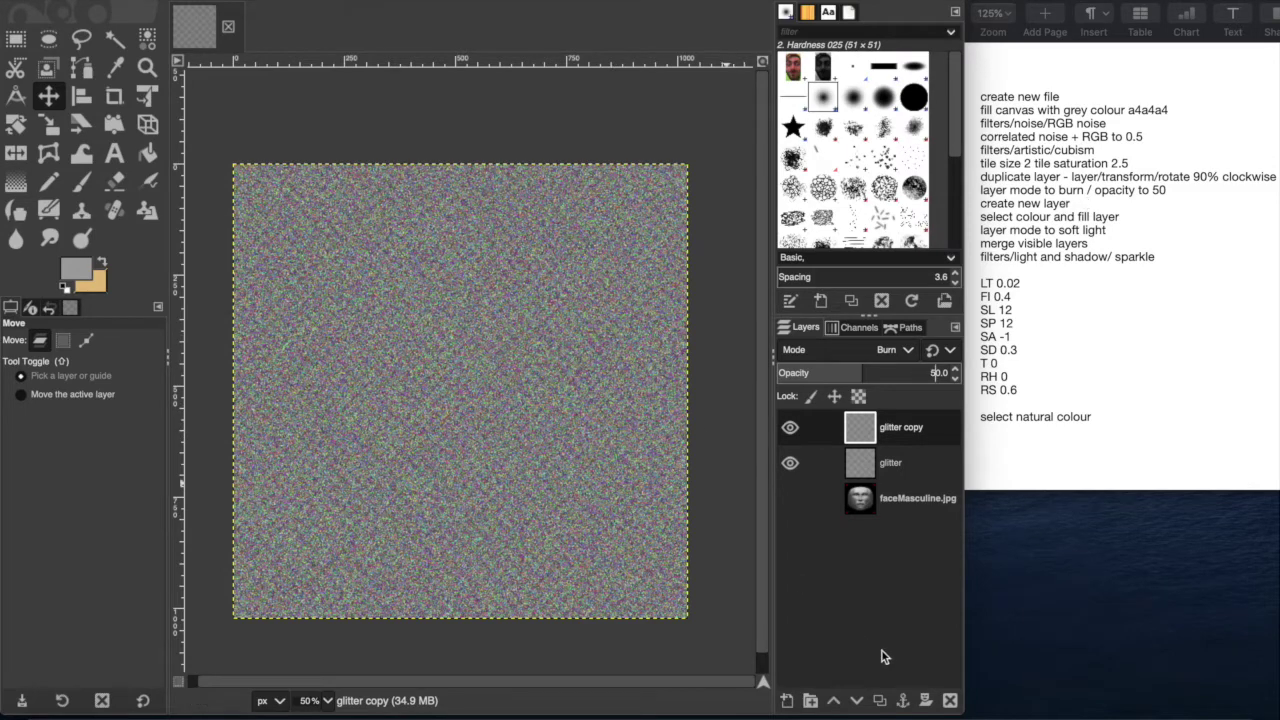
click(814, 657)
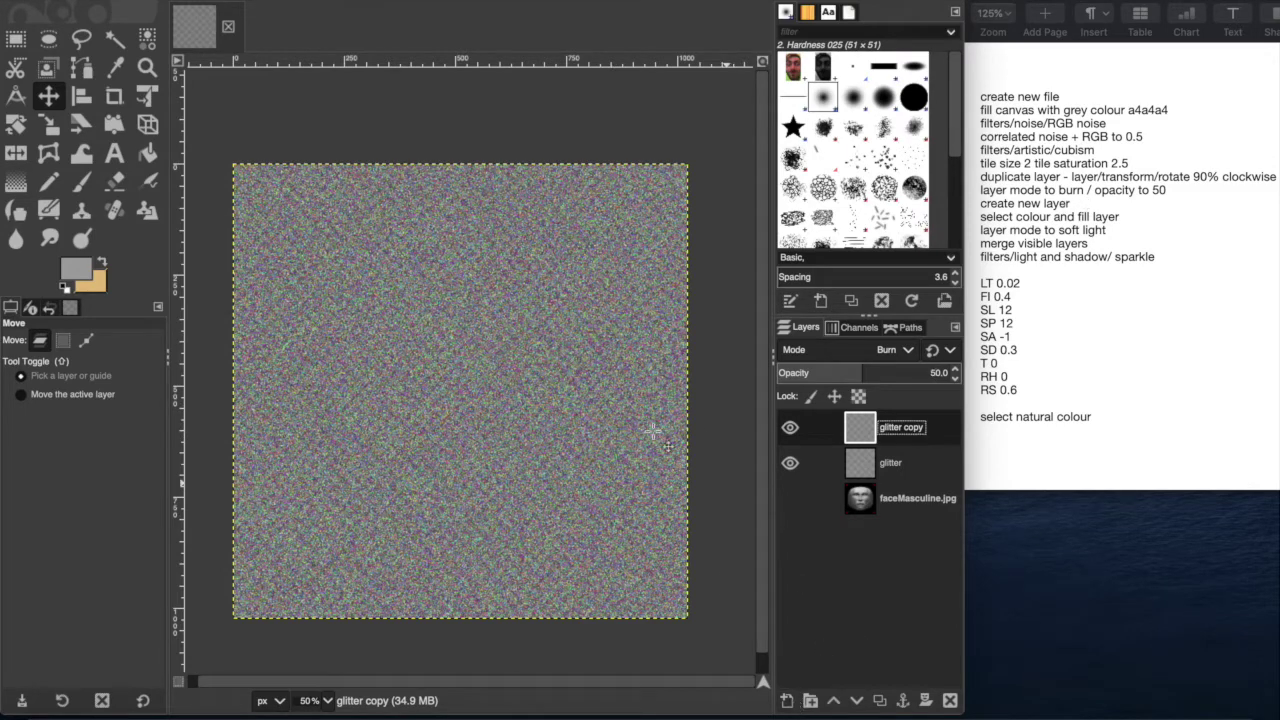
Create a transparent layer named 'new layer' on top and make it active
click(787, 700)
text(new layer)
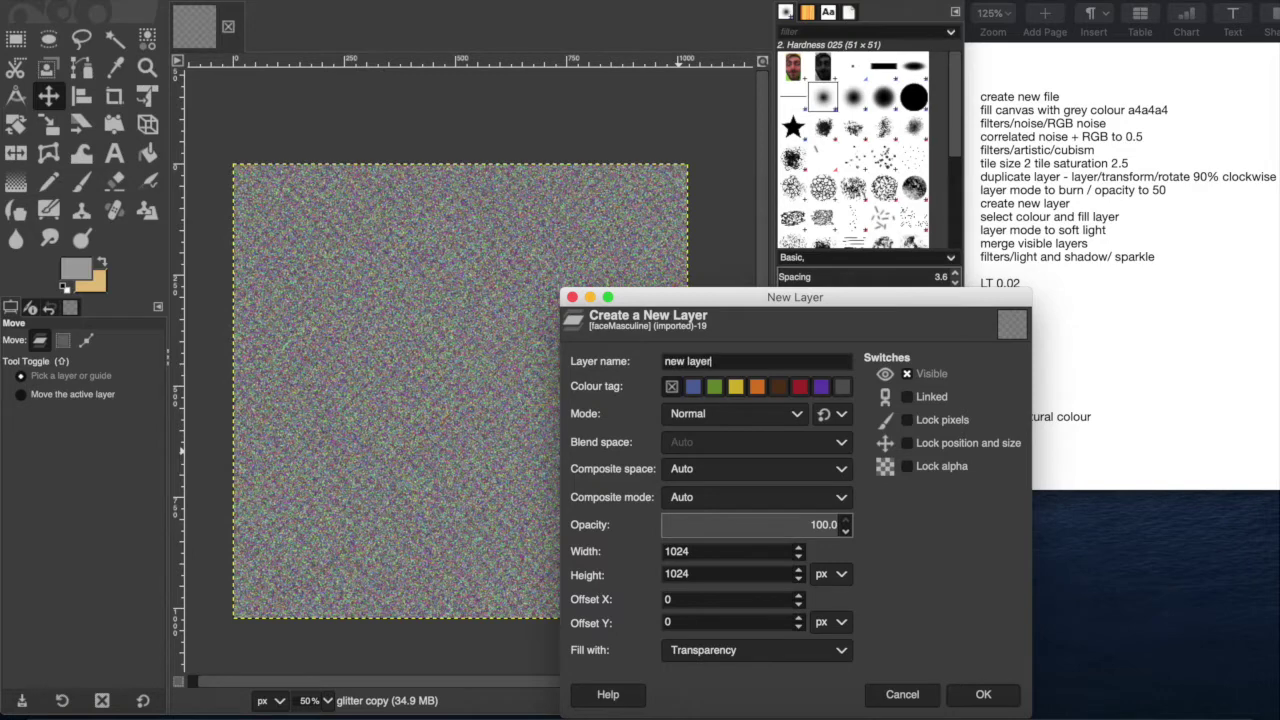
key(Return)
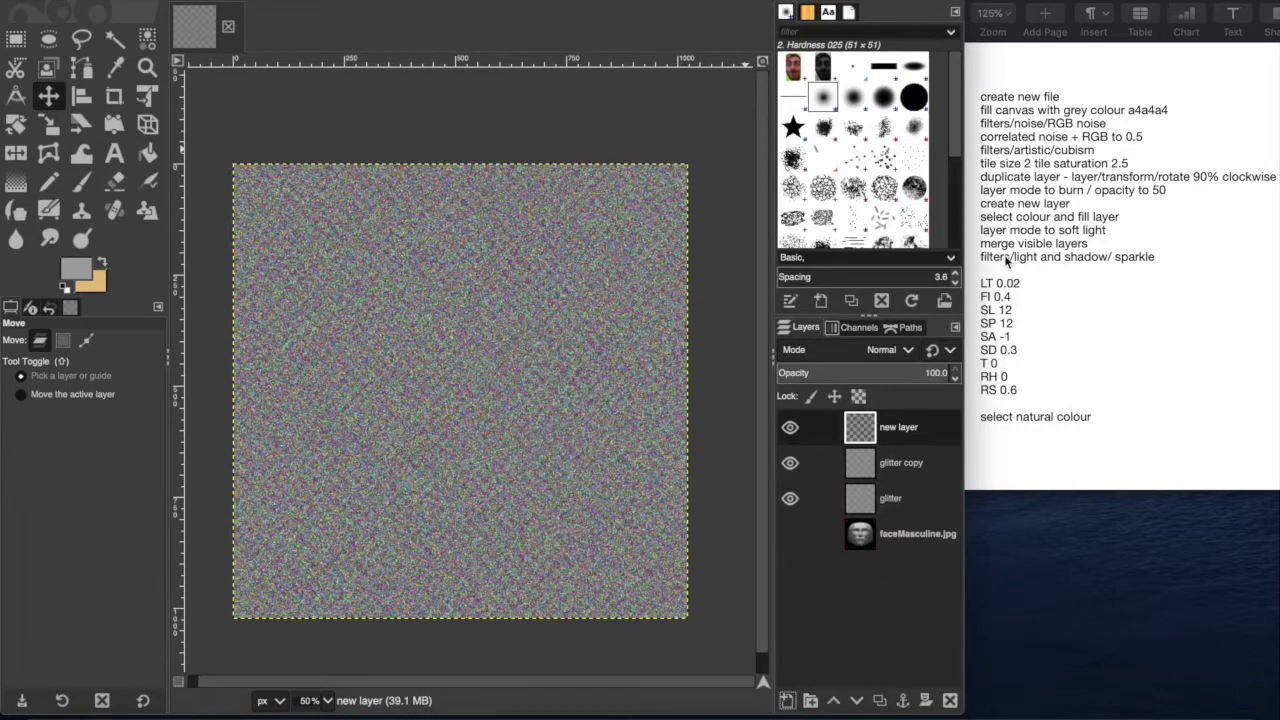
click(897, 442)
Swap colours to make tan the foreground and show its e5c181 value in the colour editor
click(101, 264)
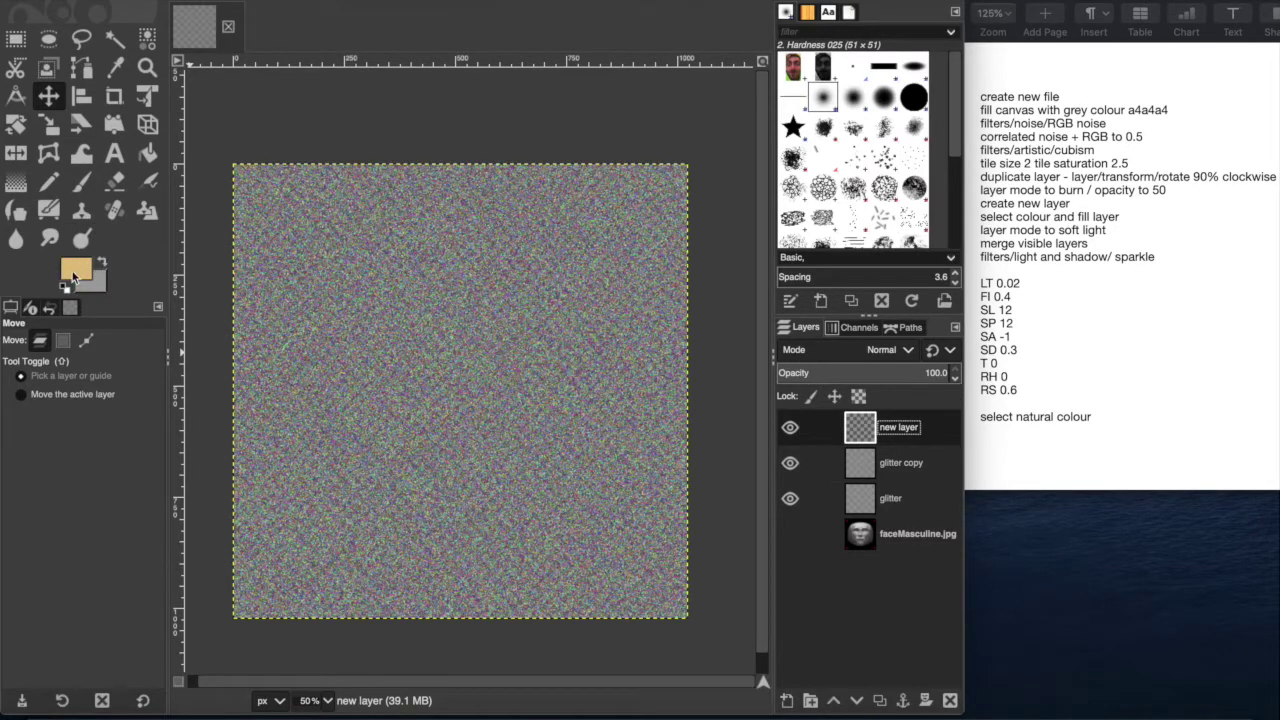
click(68, 272)
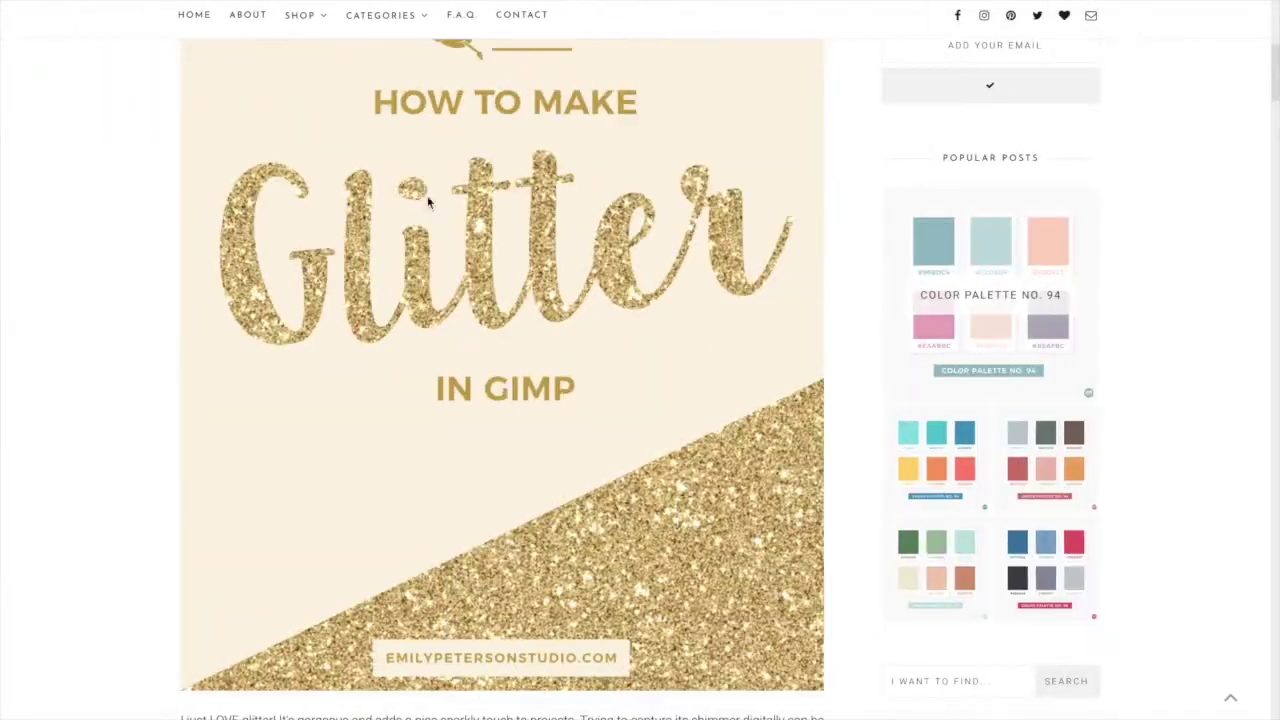
scroll(465, 290, down, 20)
scroll(465, 287, down, 12)
scroll(465, 287, up, 4)
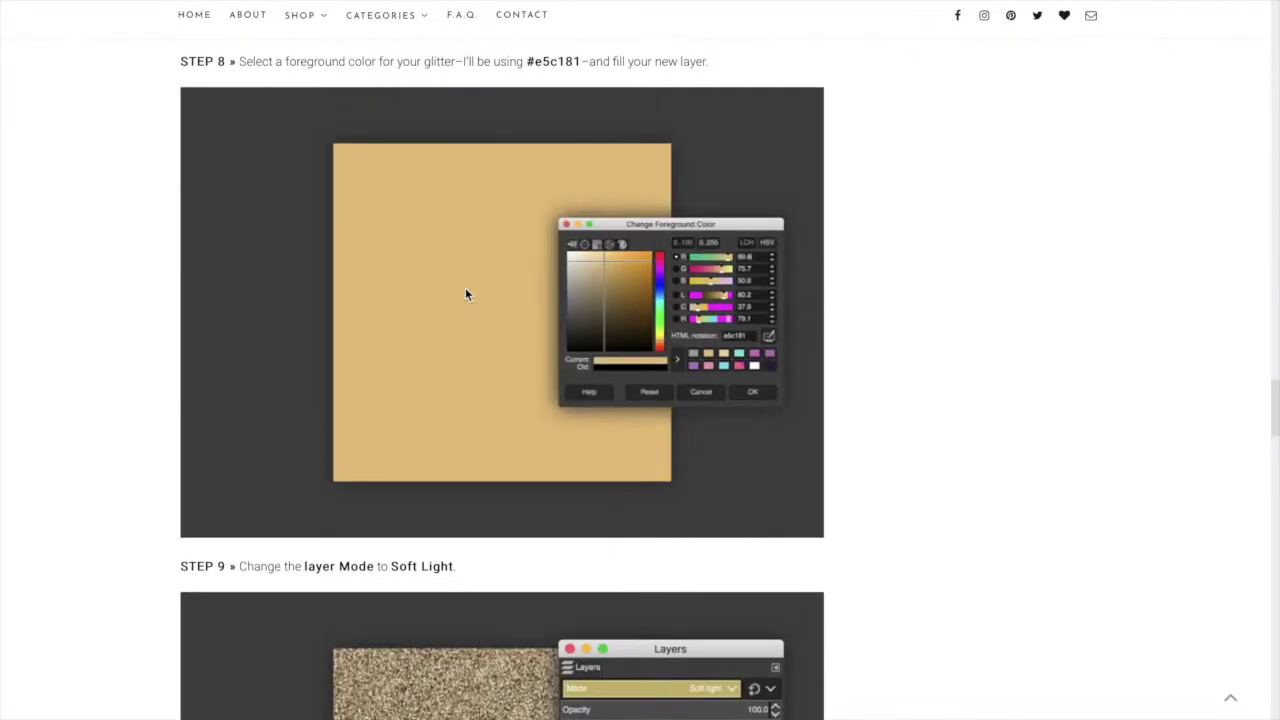
scroll(465, 287, down, 5)
scroll(465, 287, down, 15)
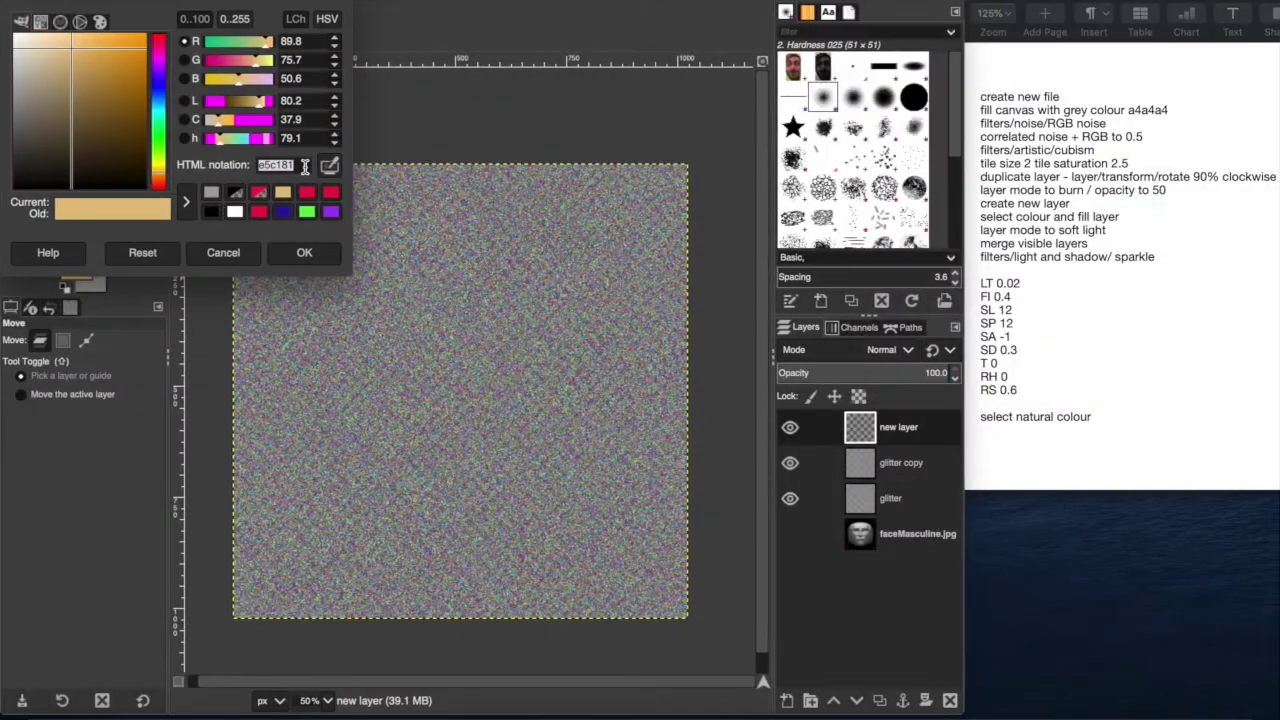
Confirm the tan e5c181 colour and bucket-fill the whole new layer with it
click(304, 254)
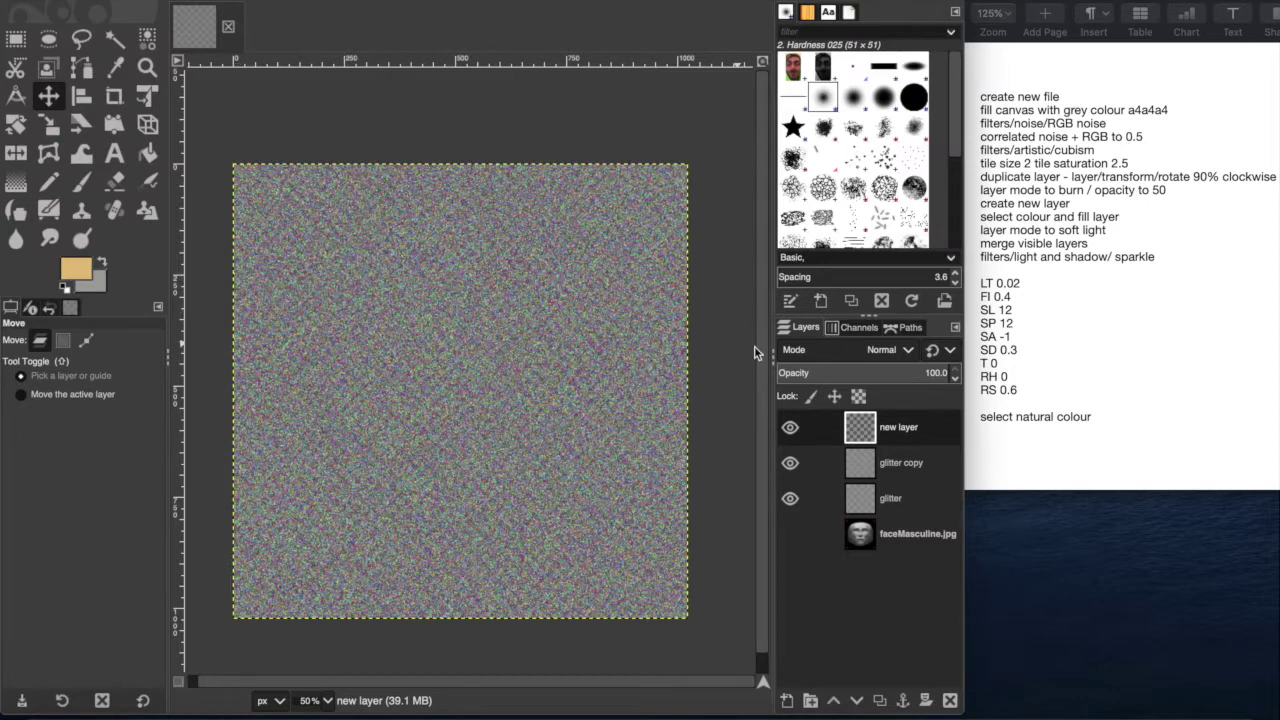
click(147, 152)
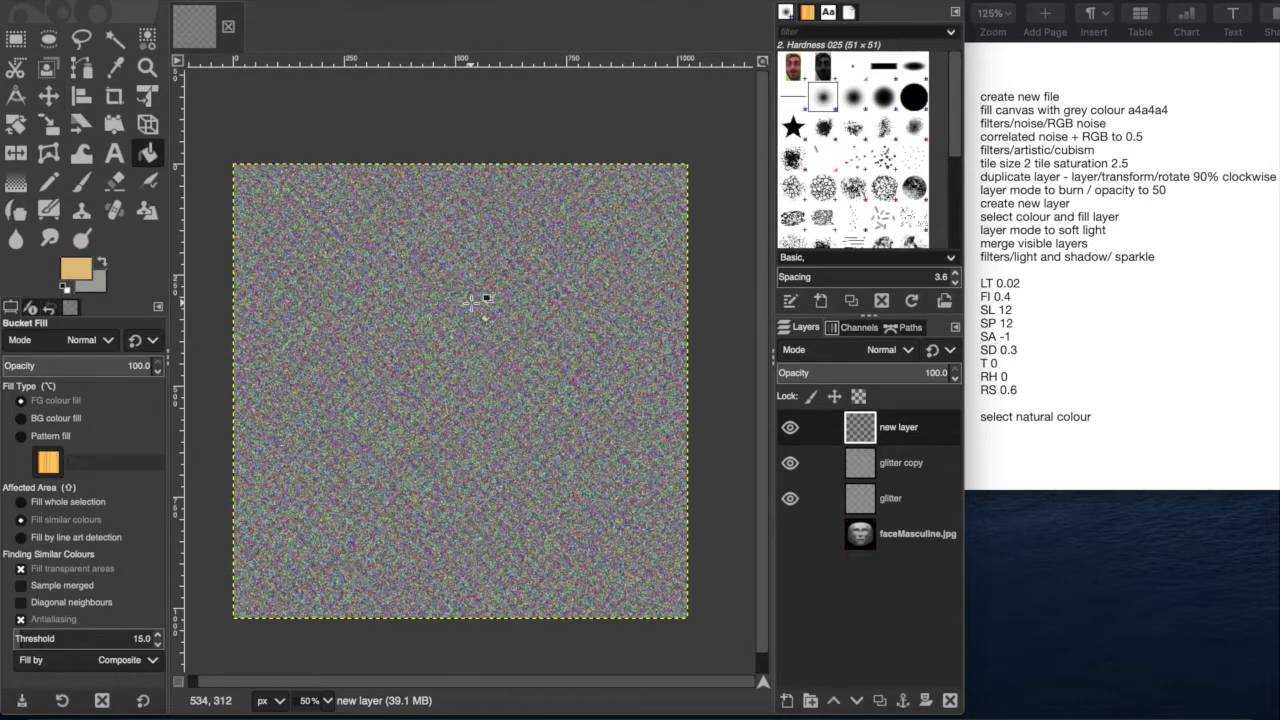
click(486, 300)
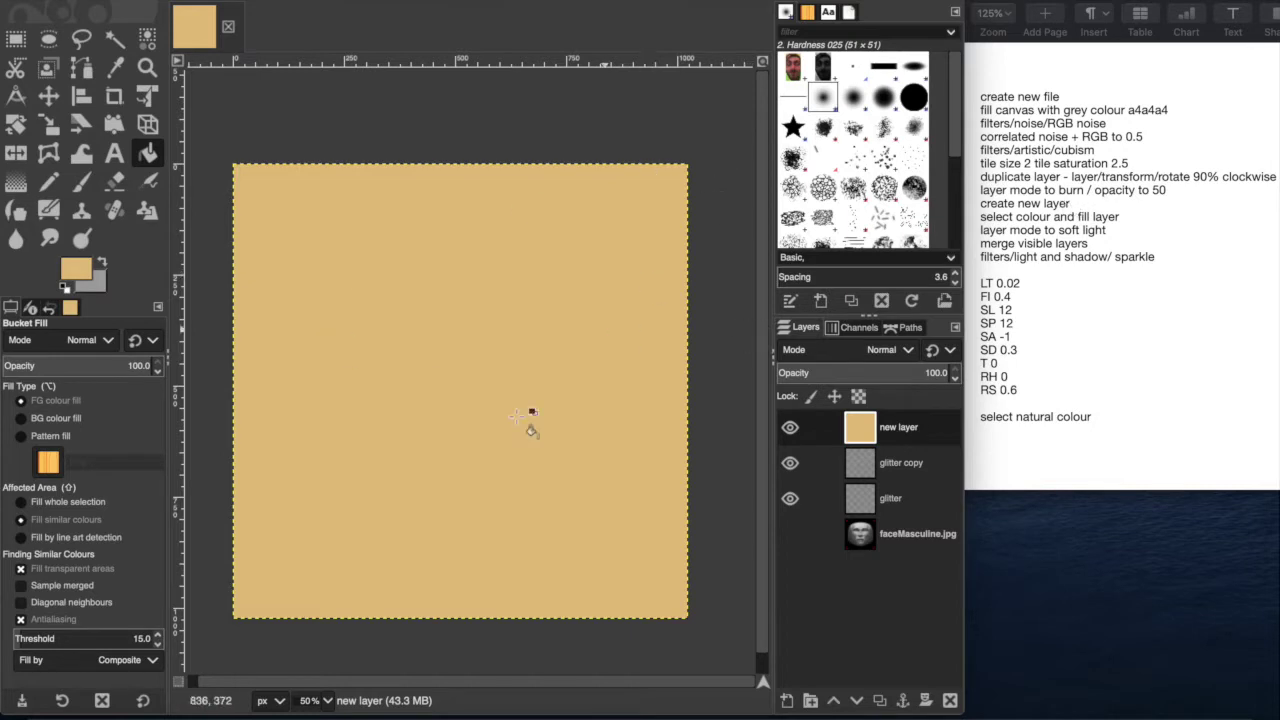
key(m)
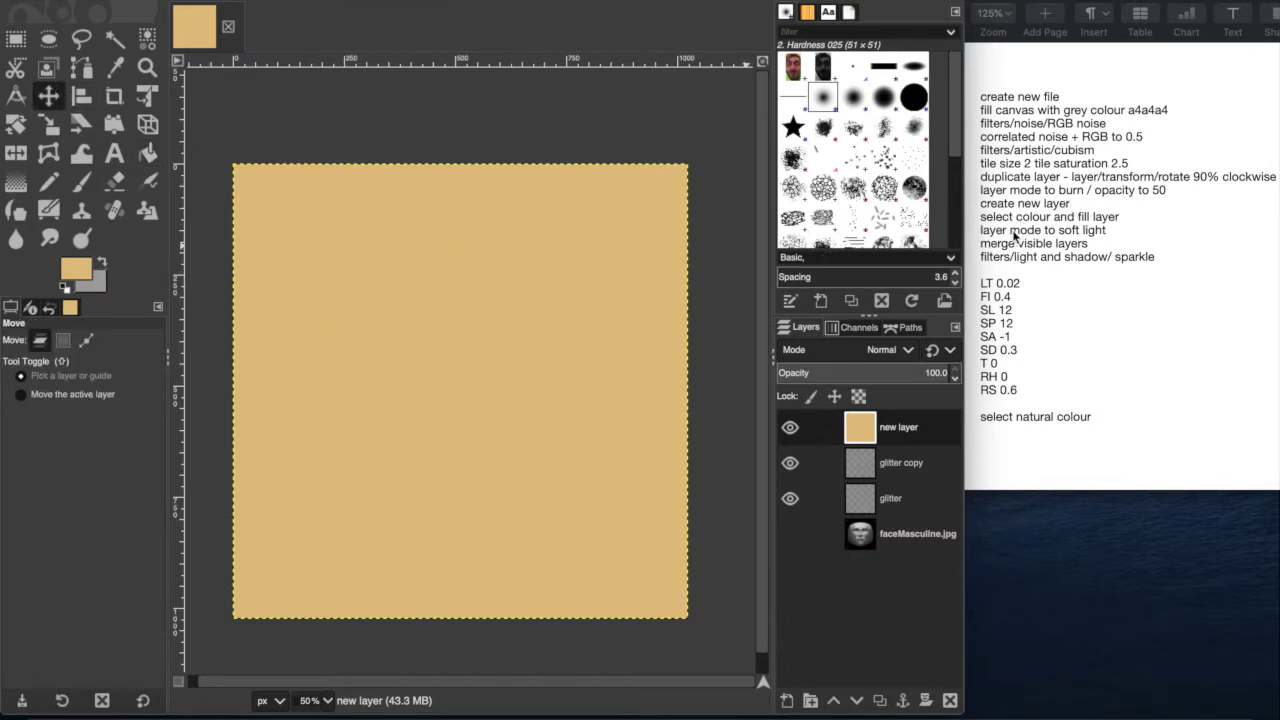
Blend the tan layer in Soft light and create a merged 'Visible' layer from all visible layers
click(909, 352)
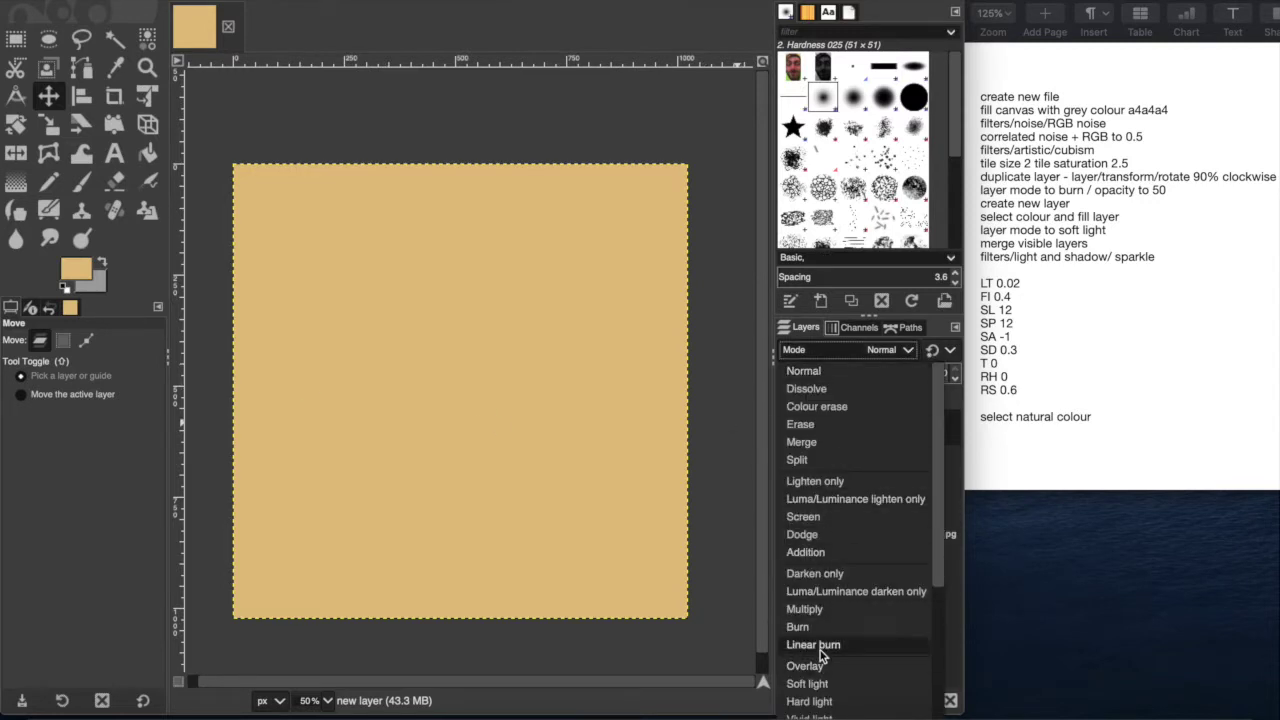
scroll(820, 650, down, 3)
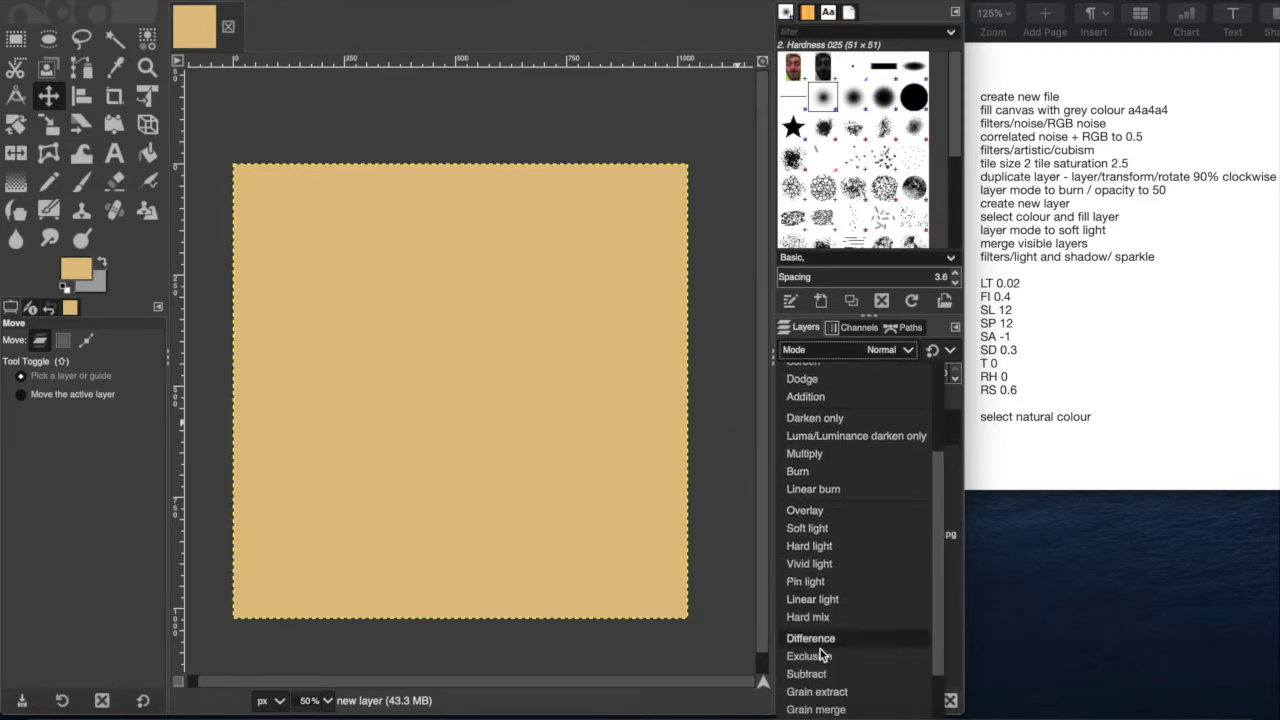
click(818, 530)
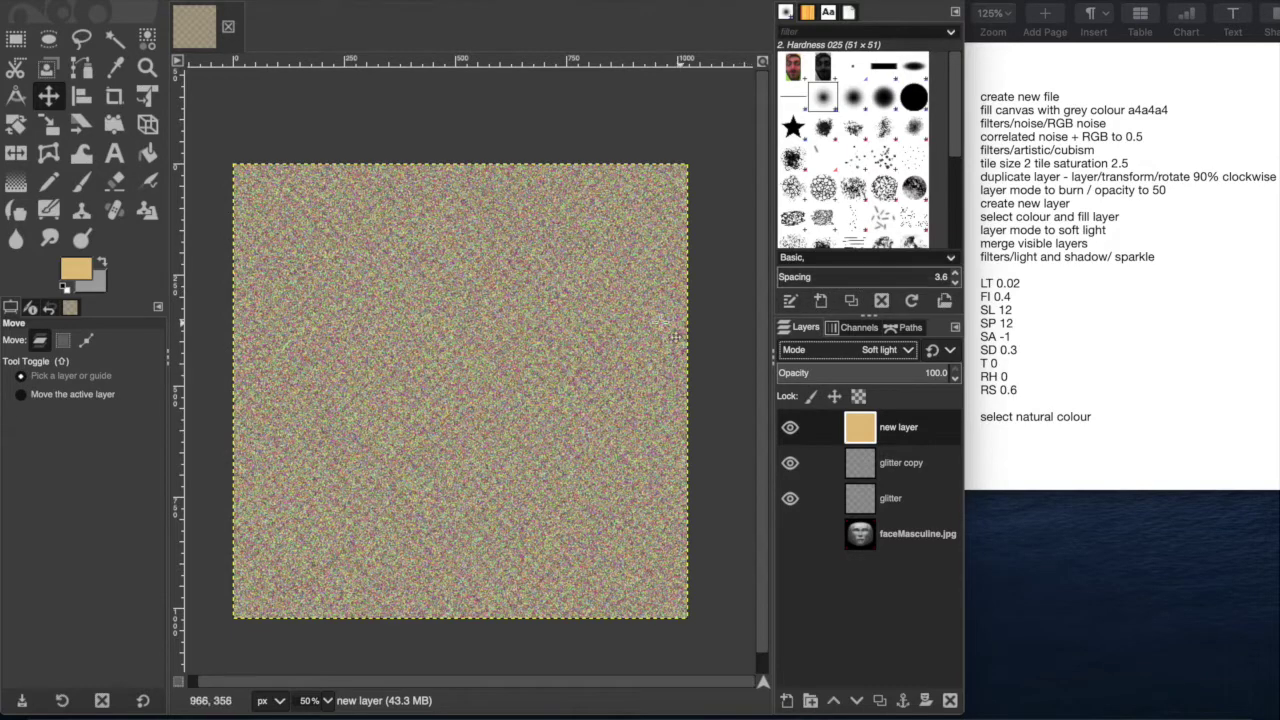
right_click(898, 429)
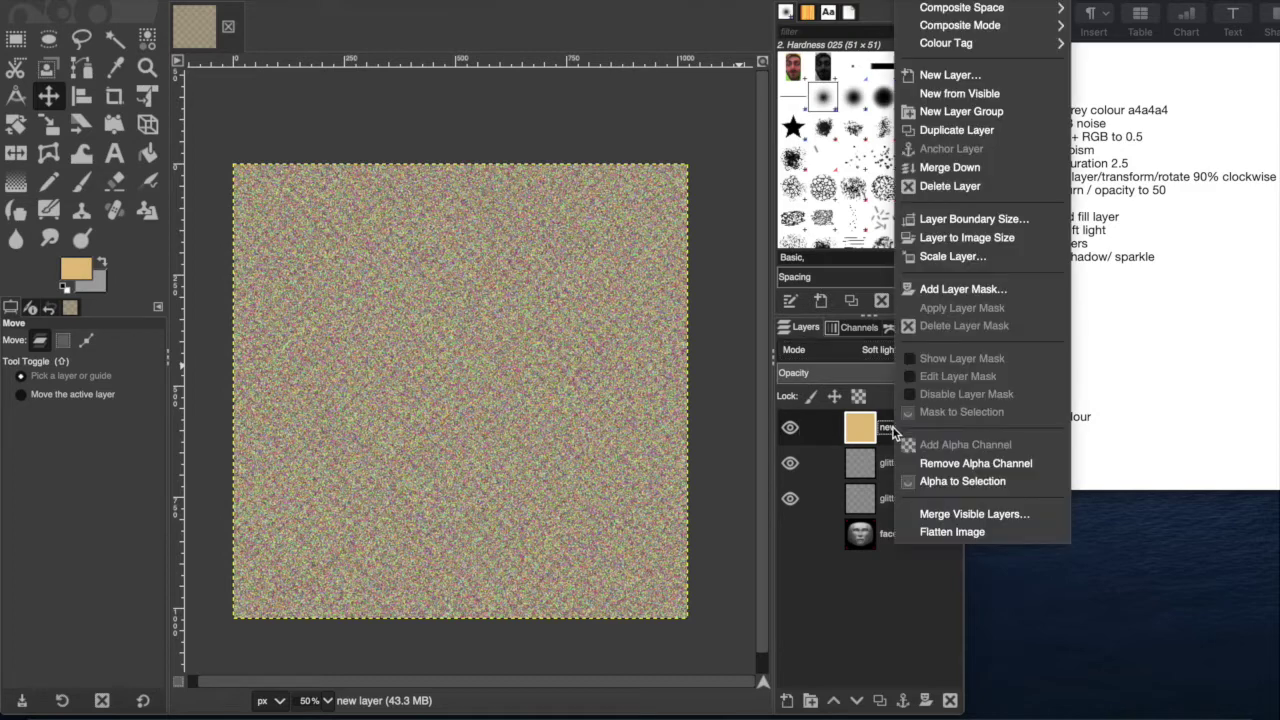
click(969, 94)
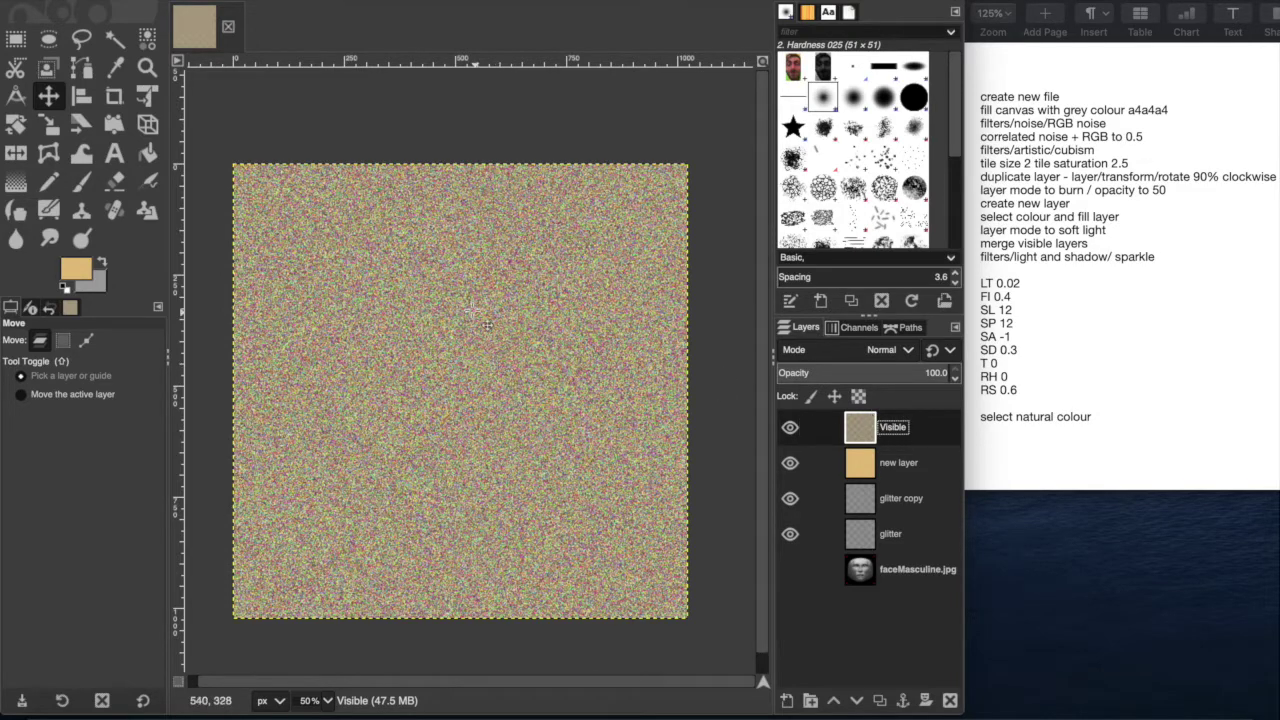
Apply the Sparkle filter with luminosity threshold 0.02 and flare intensity 0.4
right_click(392, 359)
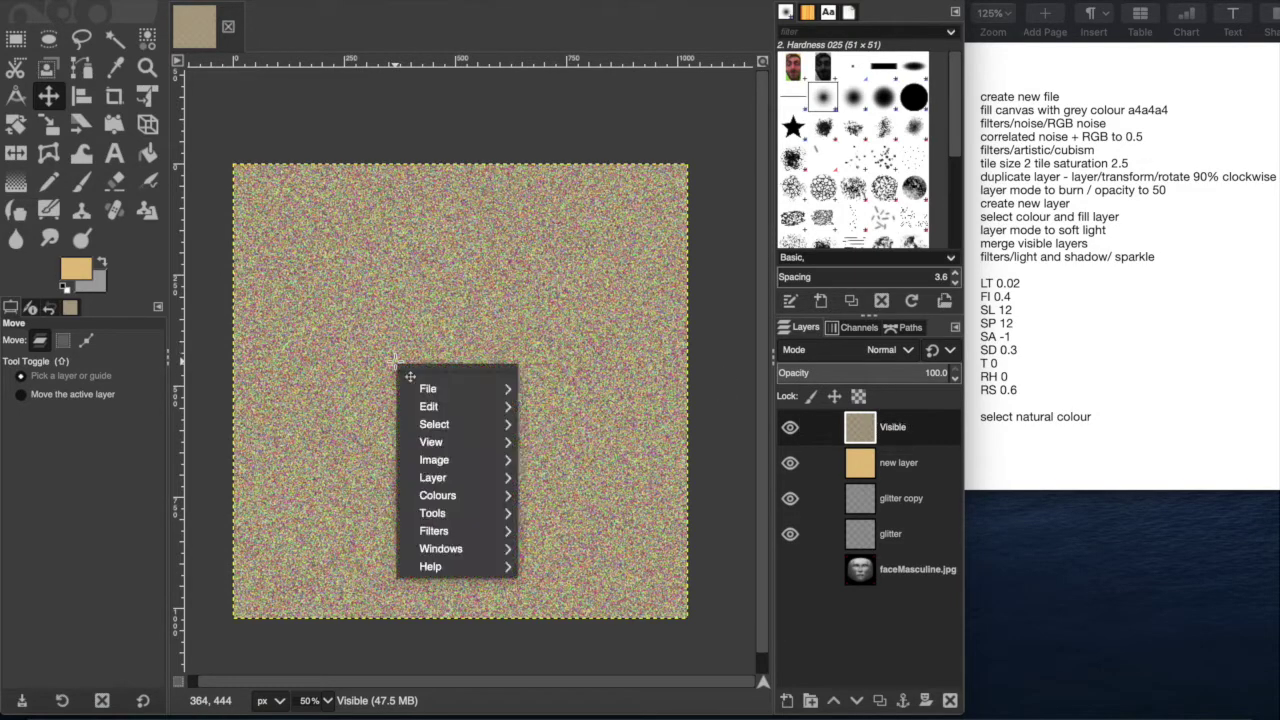
mouse_move(480, 531)
mouse_move(558, 543)
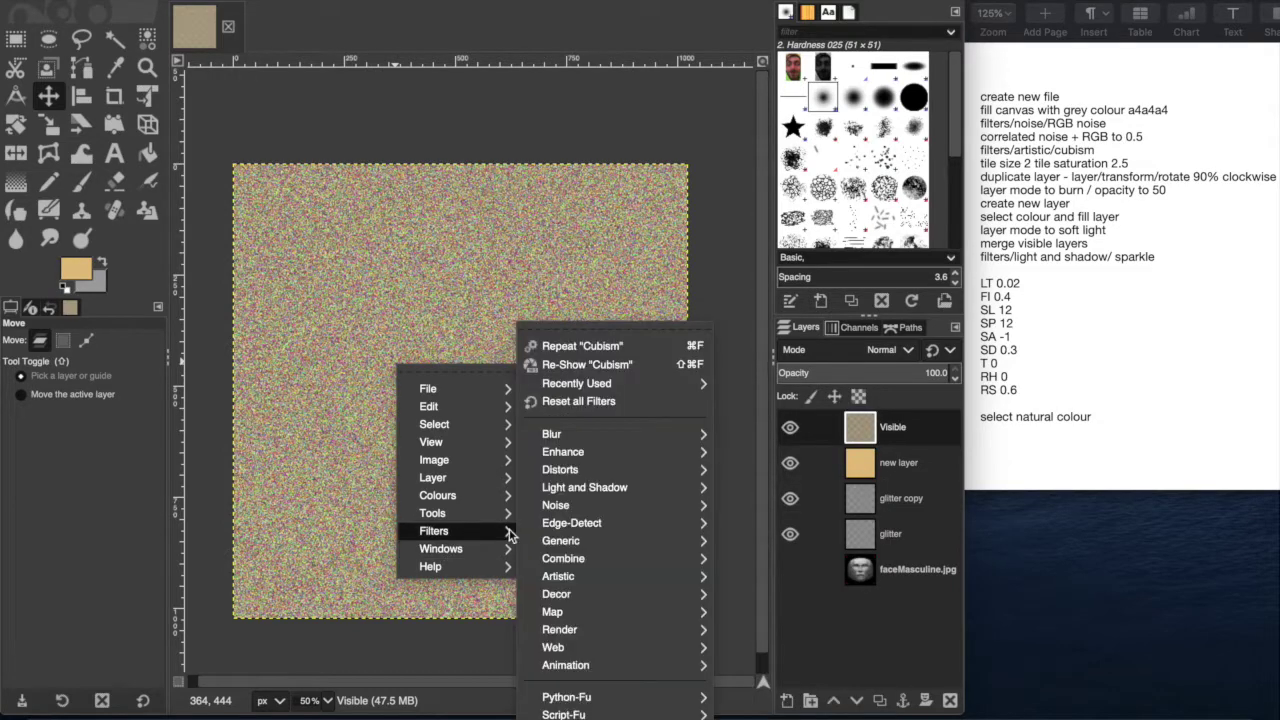
mouse_move(598, 490)
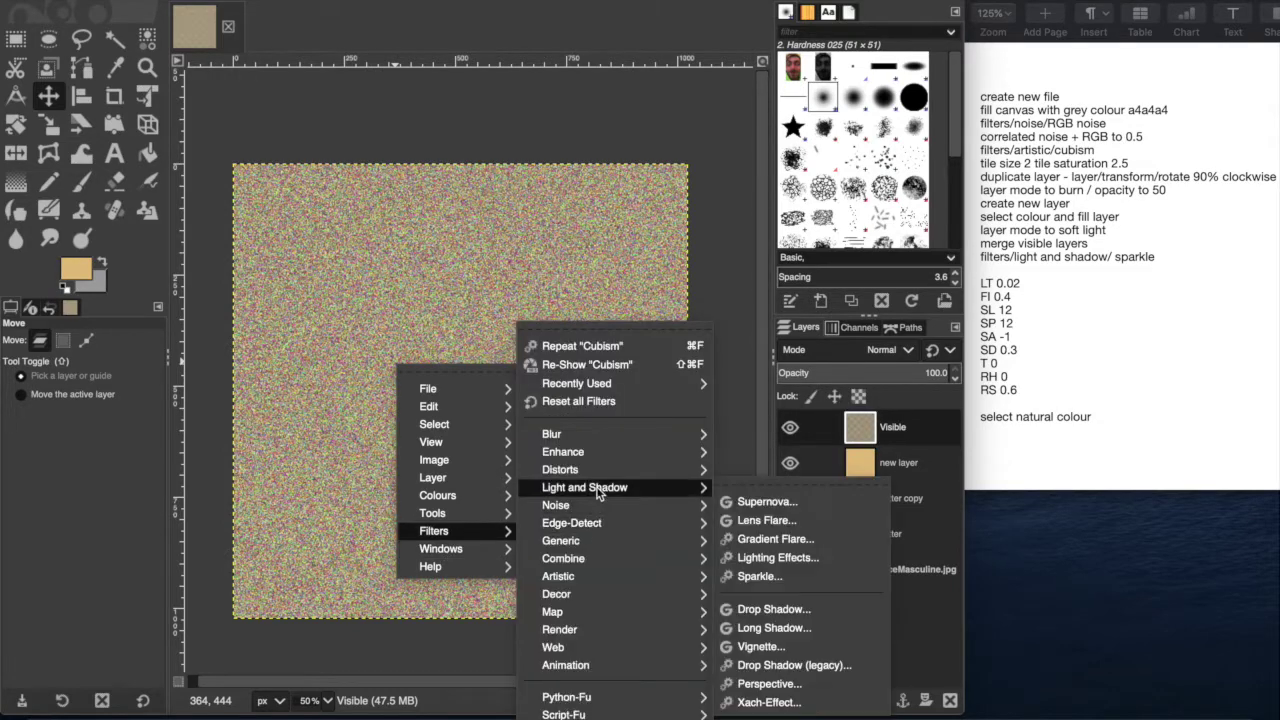
click(755, 576)
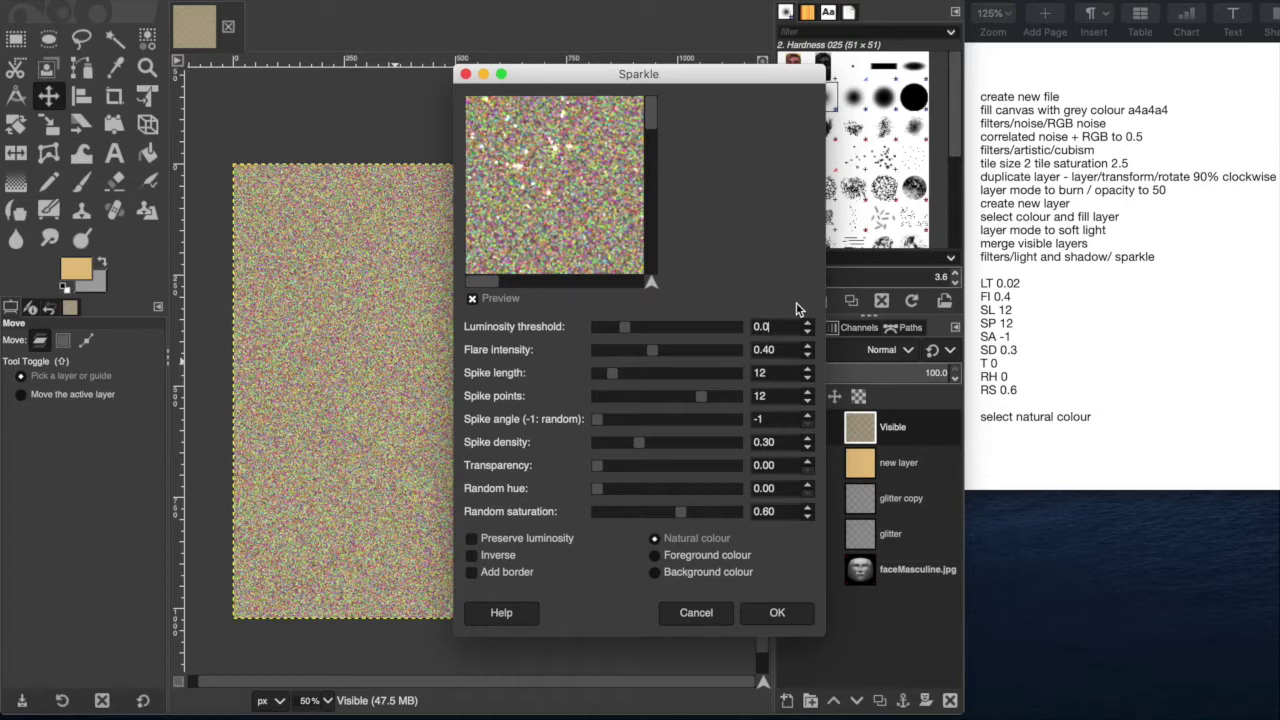
text(2)
click(788, 350)
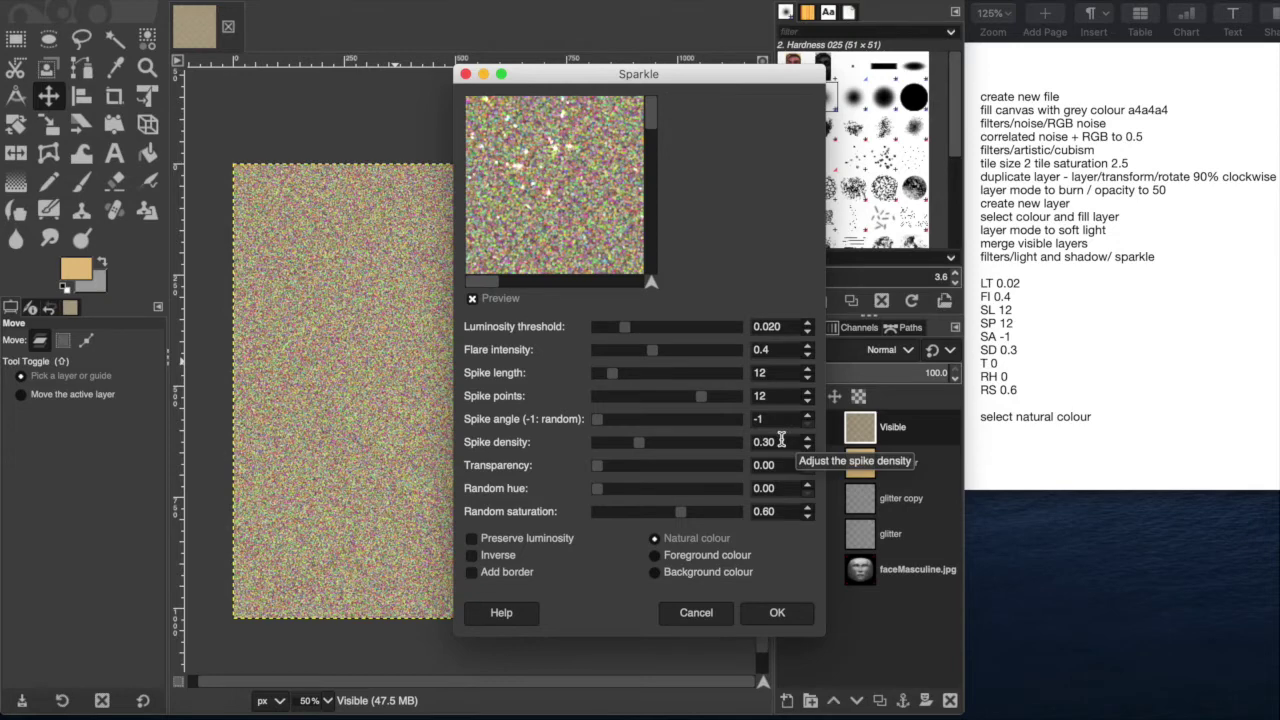
click(777, 614)
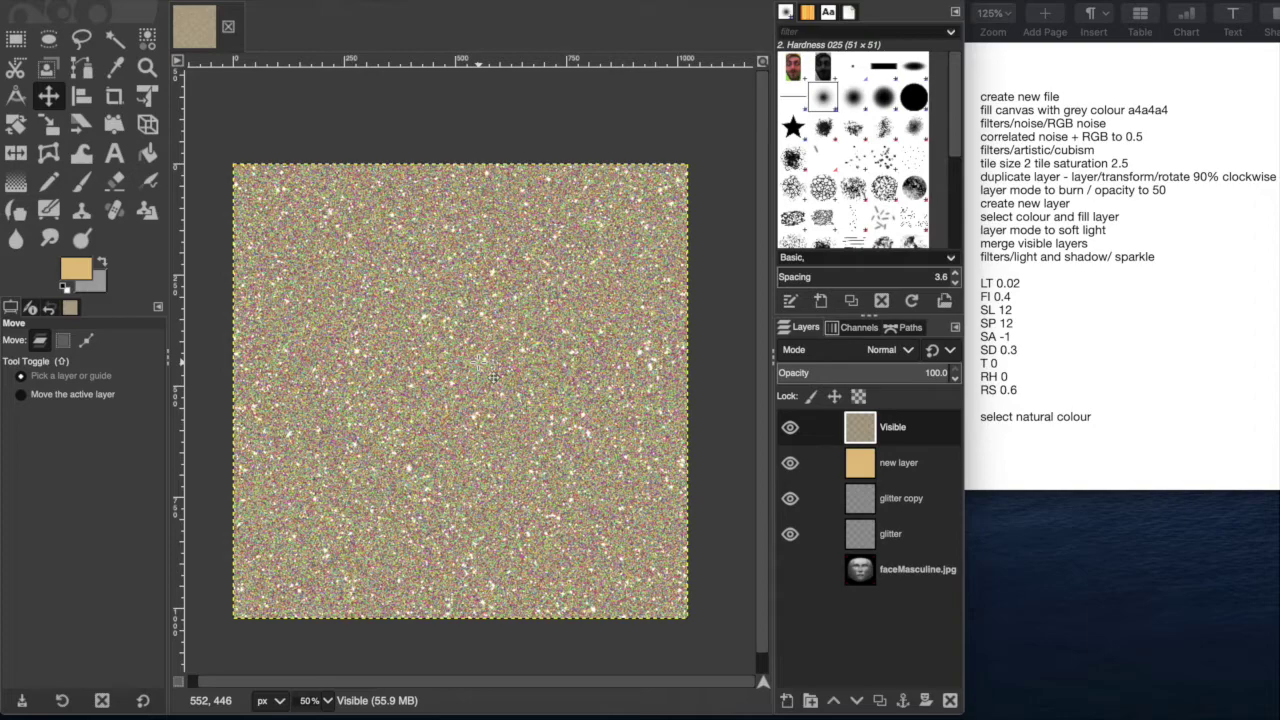
Zoom in and out to inspect the sparkling glitter texture
click(86, 340)
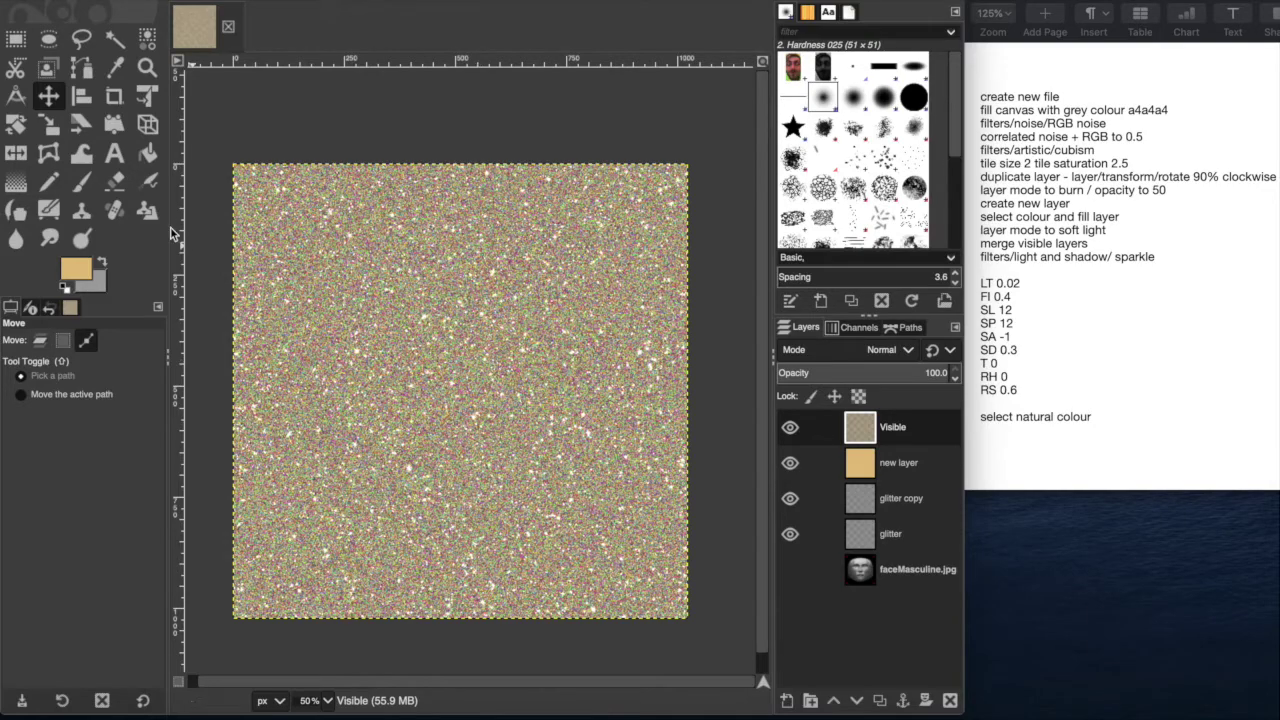
ctrl+scroll(421, 344, up, 3)
ctrl+scroll(421, 342, down, 1)
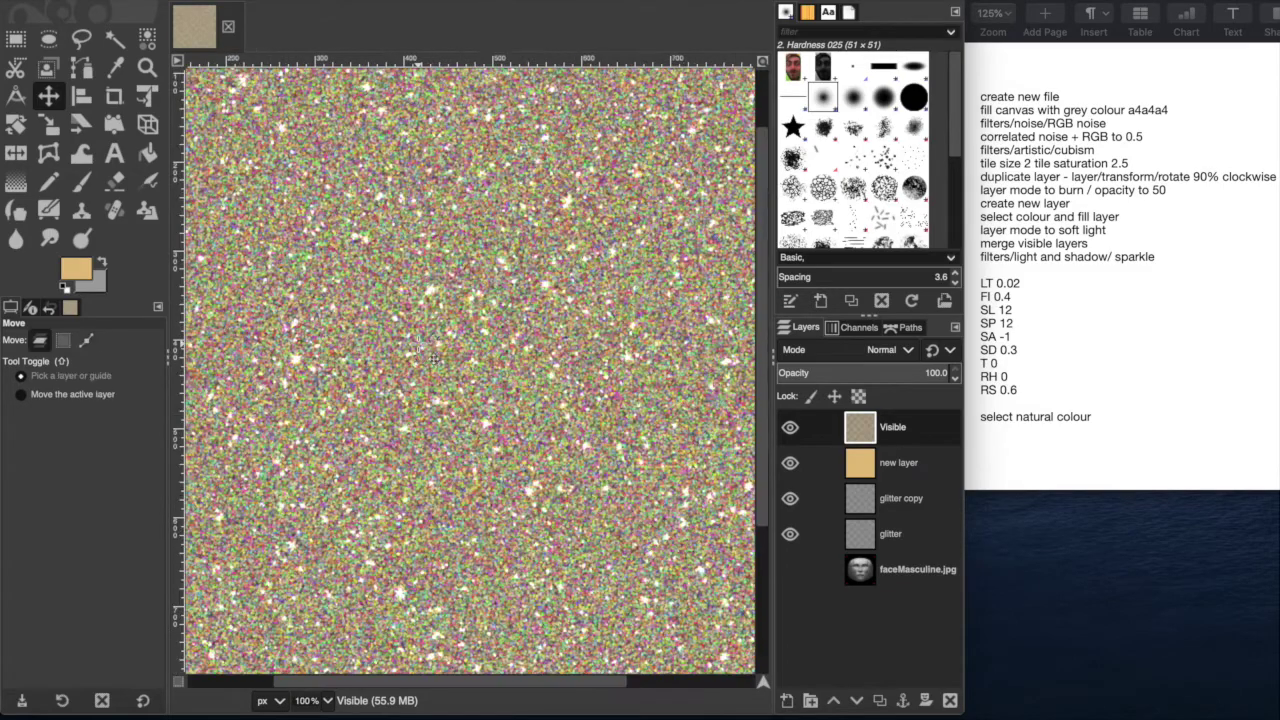
ctrl+scroll(432, 359, down, 3)
ctrl+scroll(440, 358, up, 3)
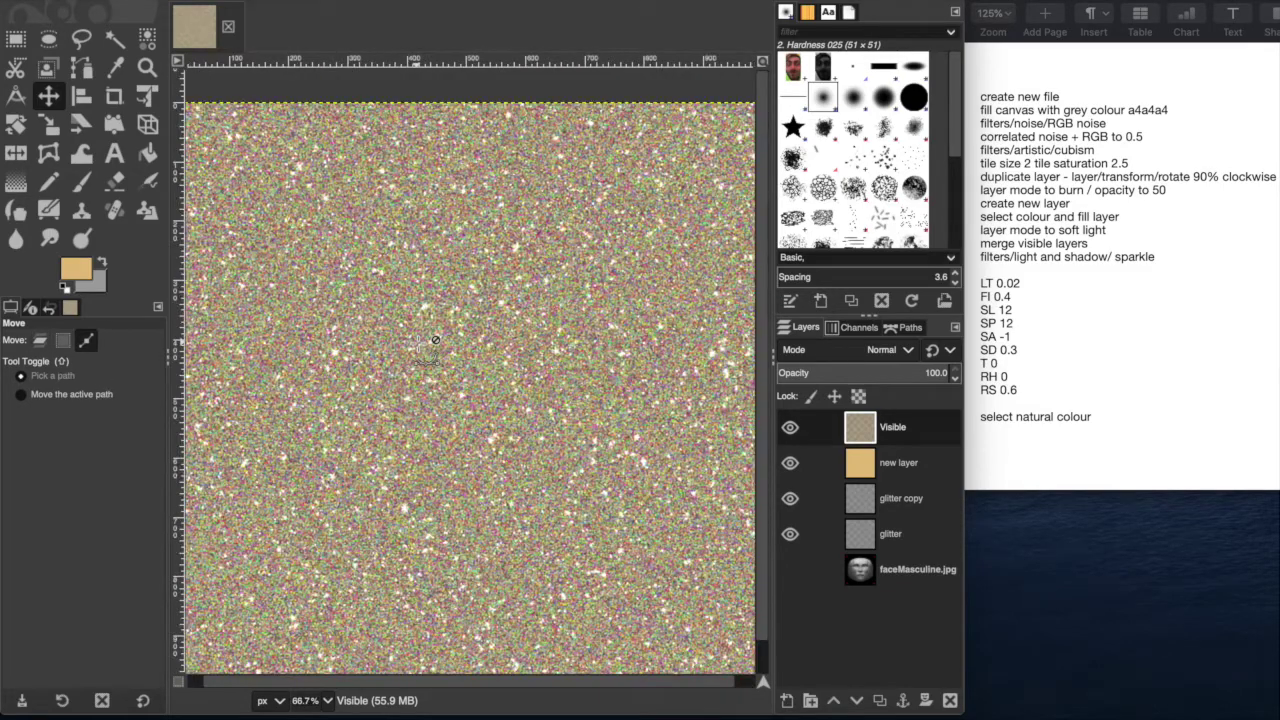
ctrl+scroll(455, 357, down, 2)
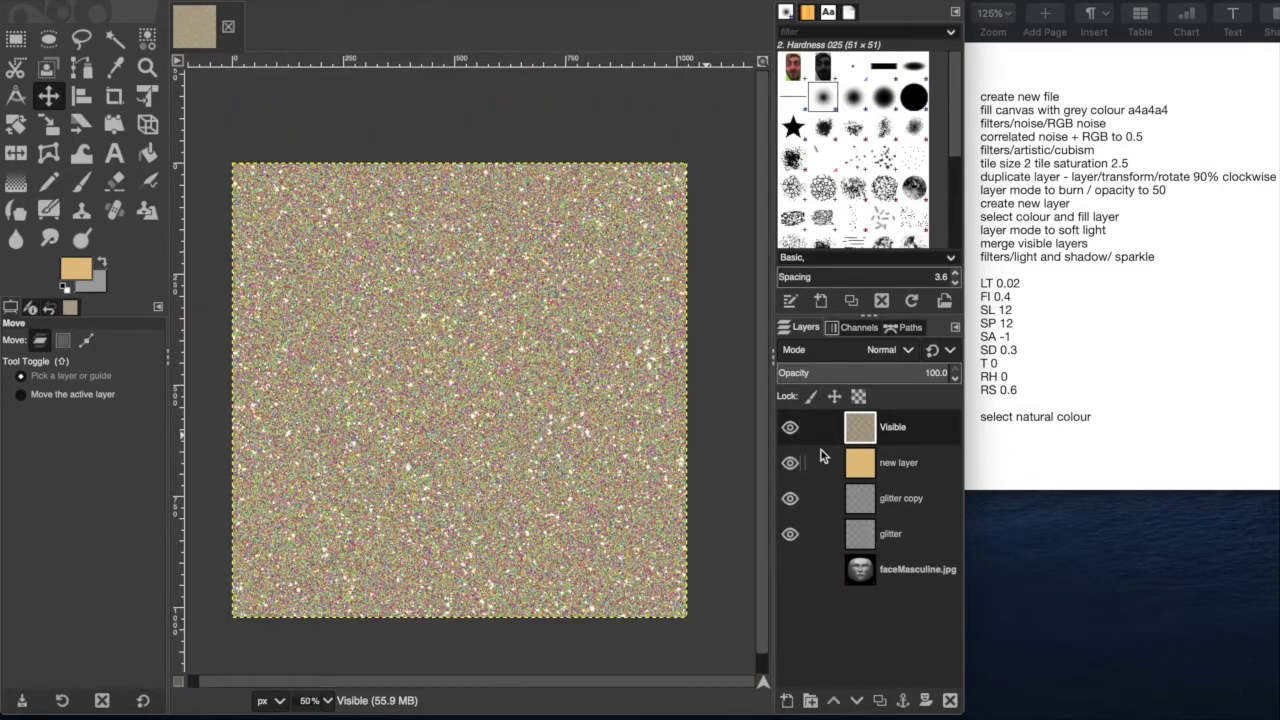
Toggle the faceMasculine.jpg layer's visibility to compare, leaving it hidden
click(791, 572)
click(800, 570)
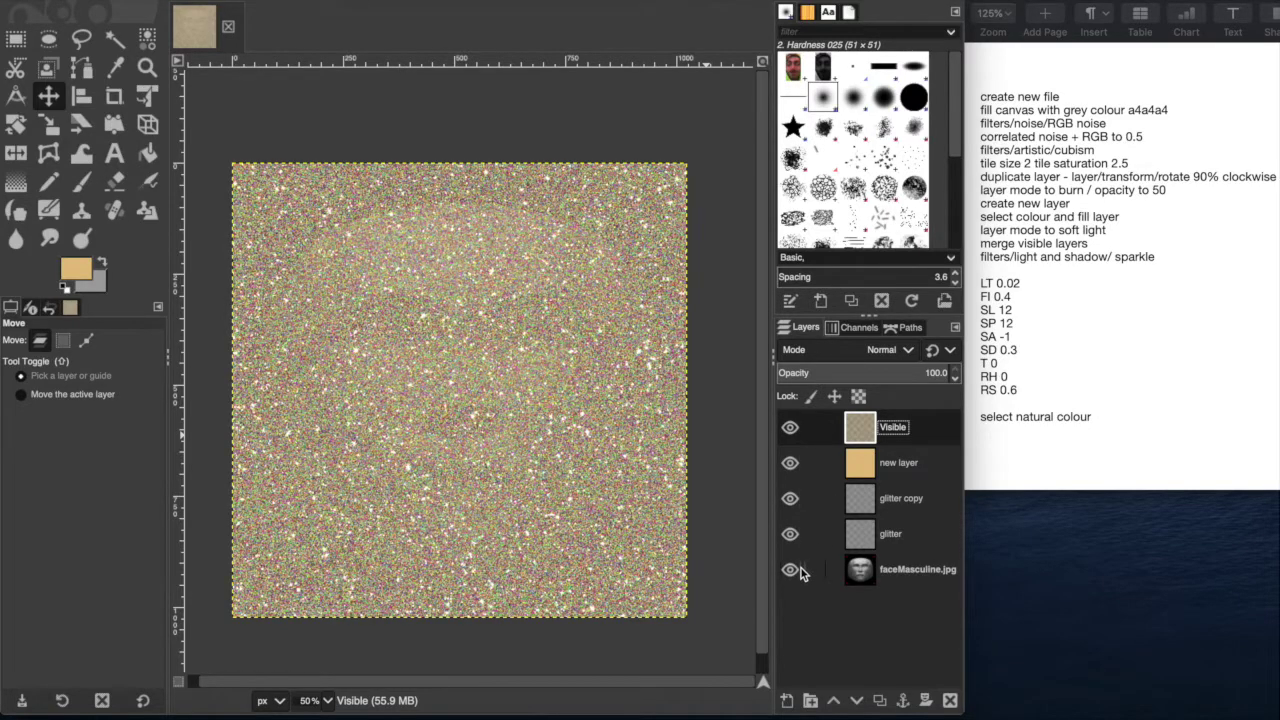
click(800, 571)
click(791, 570)
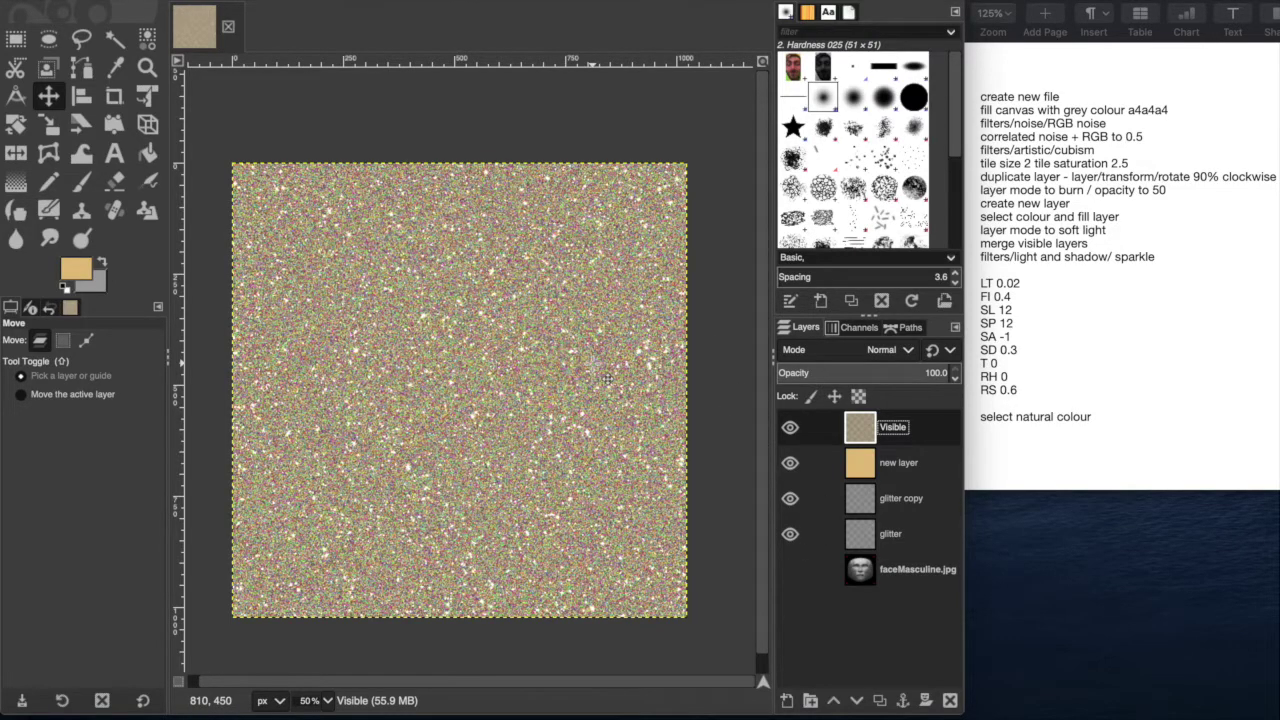
Export the glitter image to the Desktop as glitterfile.png with default PNG options, then minimize GIMP
key(super+shift+e)
click(232, 49)
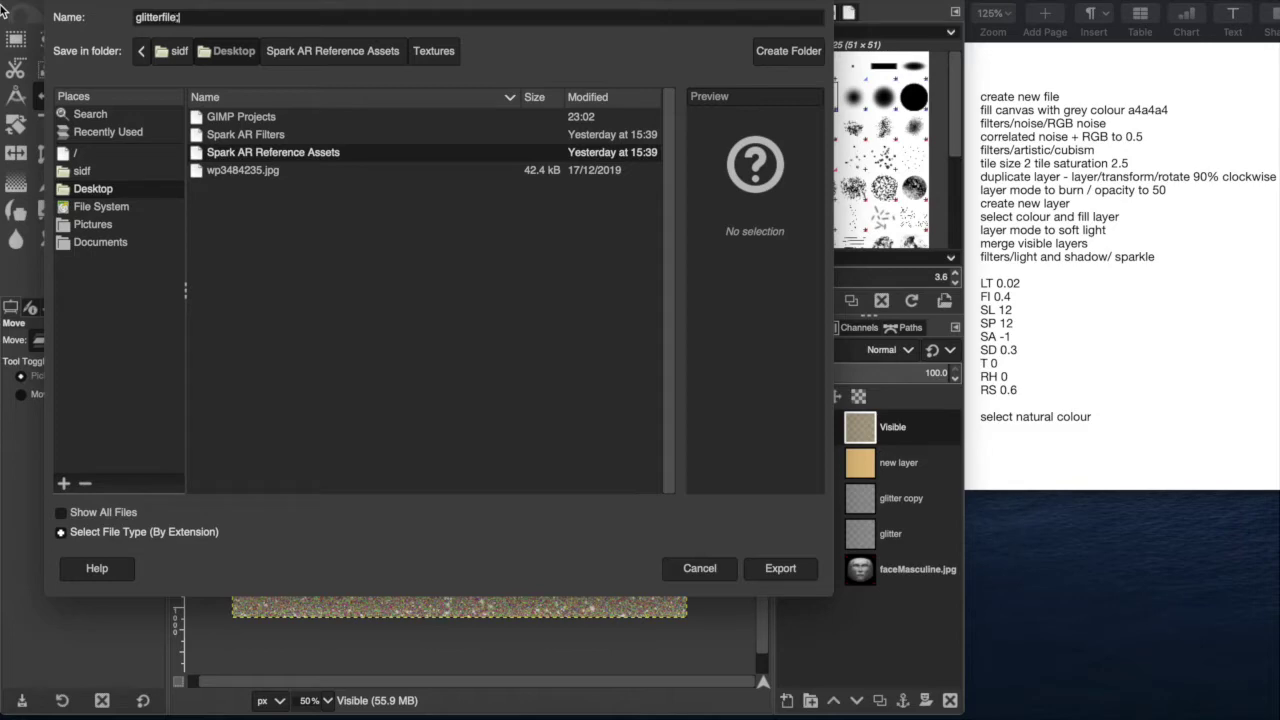
text(ng)
key(Return)
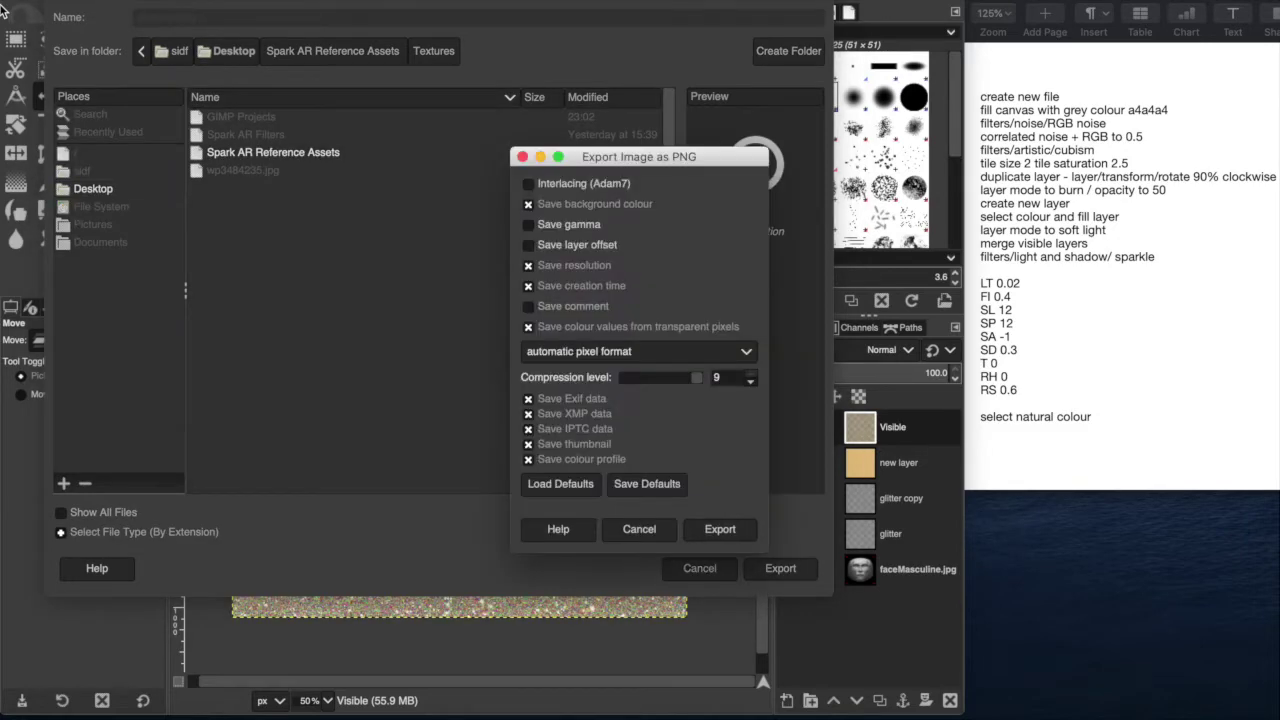
key(Return)
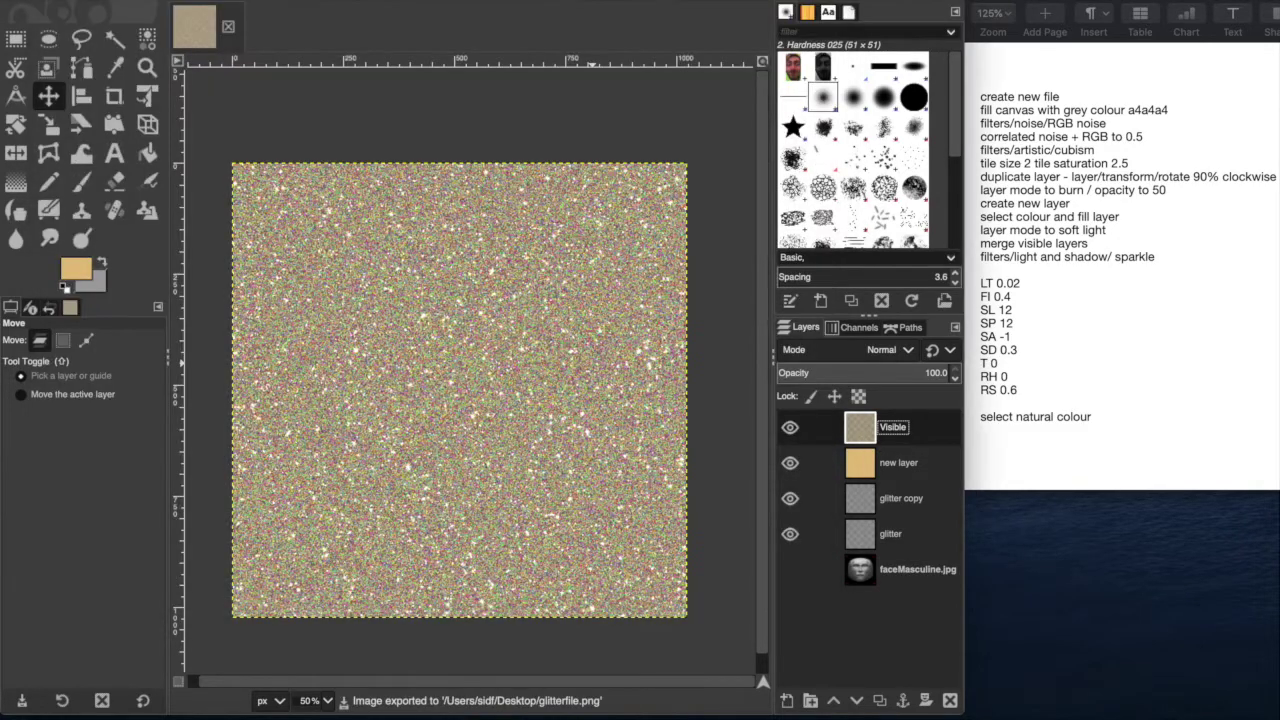
key(super+m)
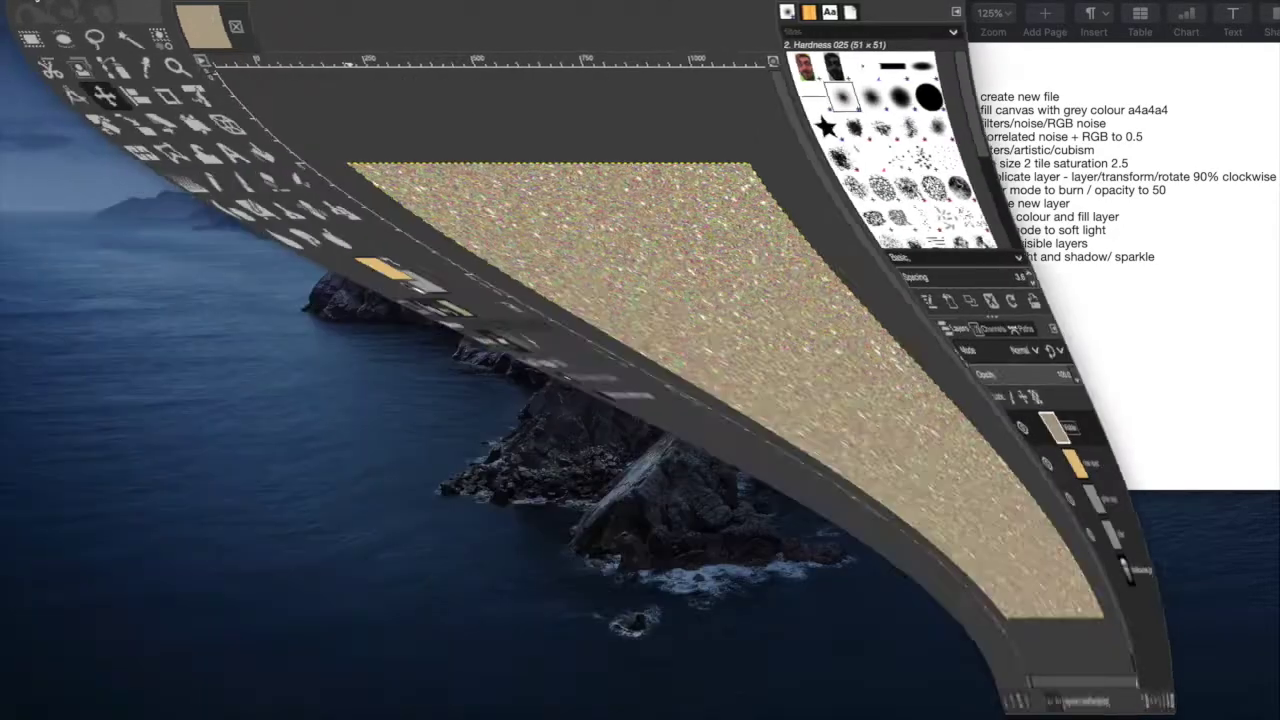
Return to Spark AR Studio, start a blank project, and enlarge the sample face preview
click(1171, 708)
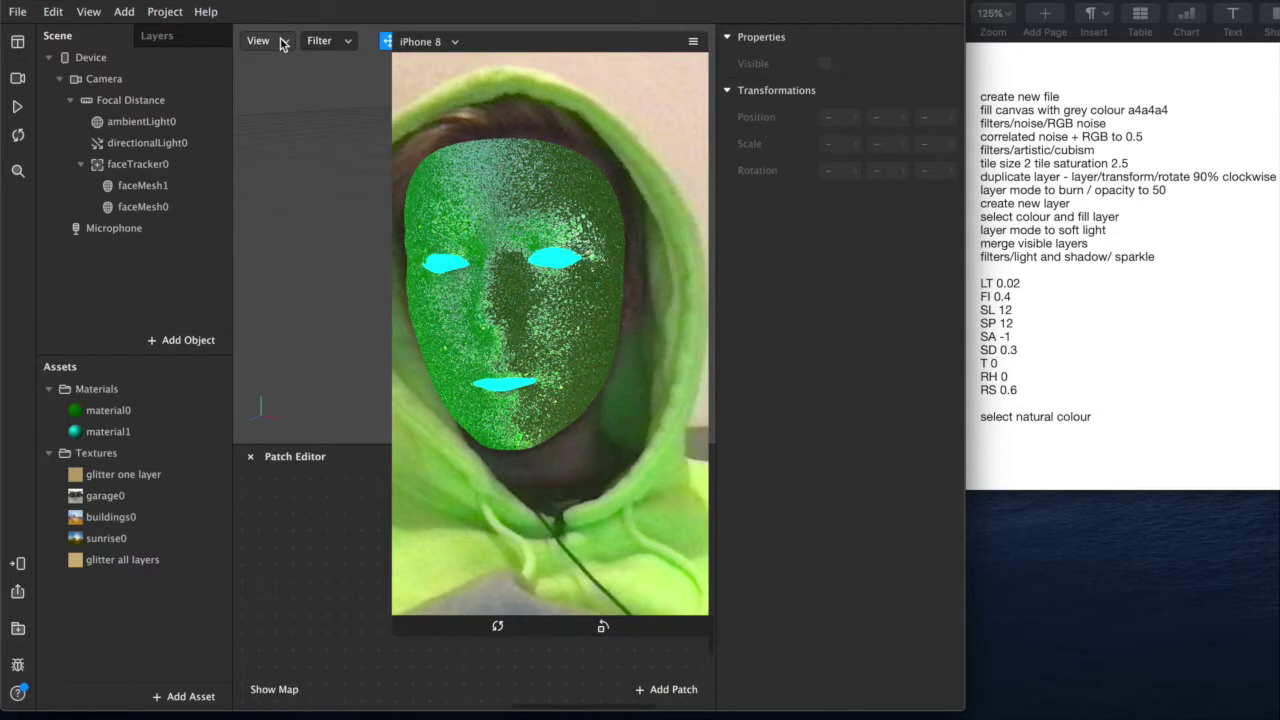
key(super+n)
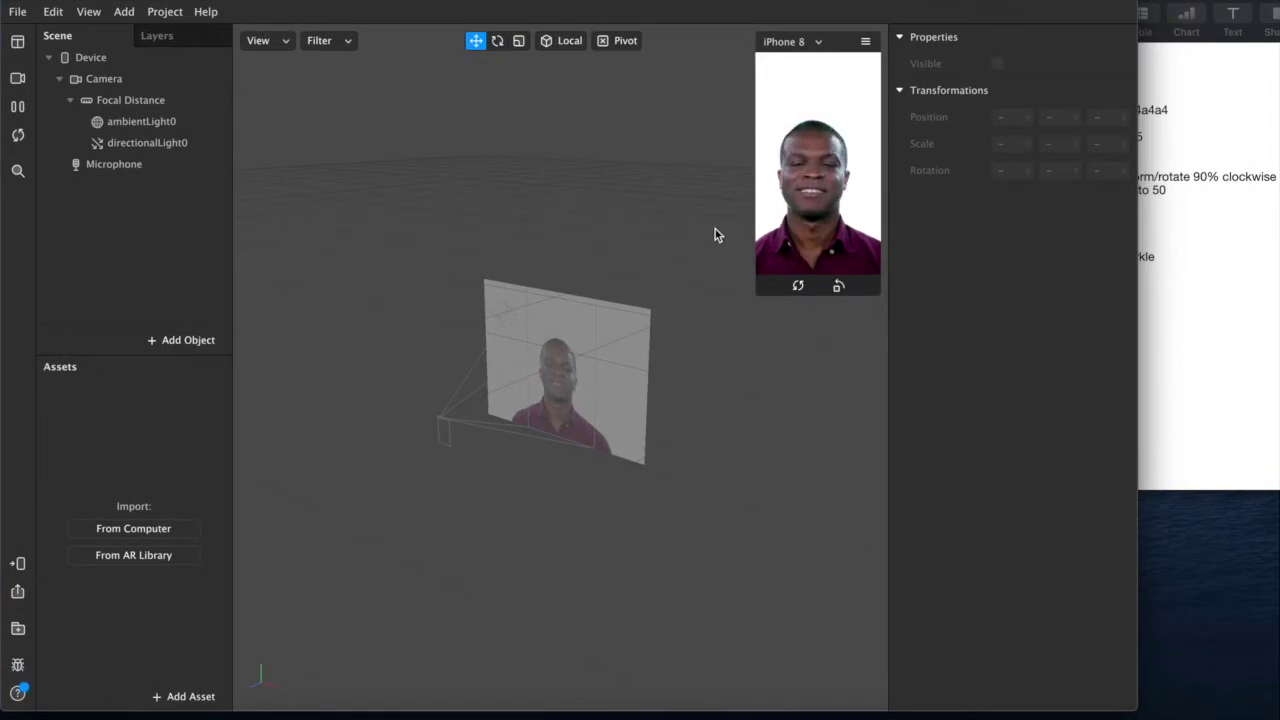
drag(764, 295, 360, 609)
Insert faceTracker0 with faceMesh0 and assign the mesh a new material, material0
click(187, 341)
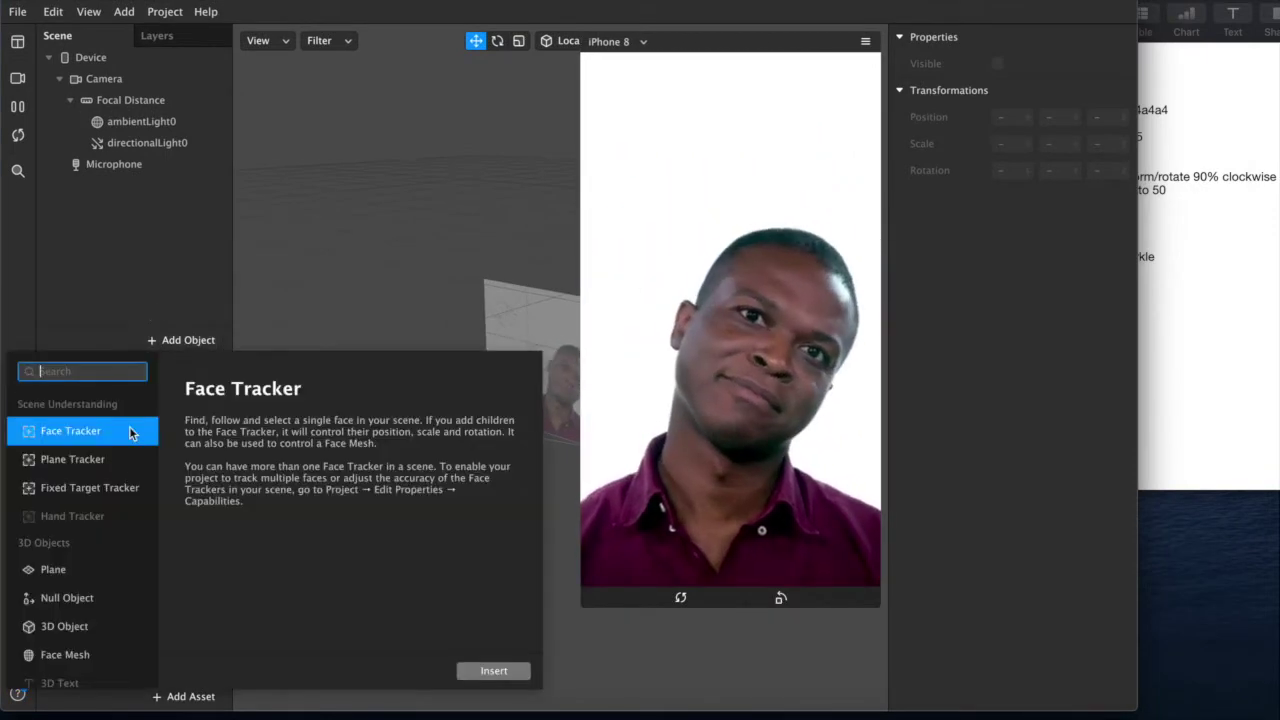
click(81, 644)
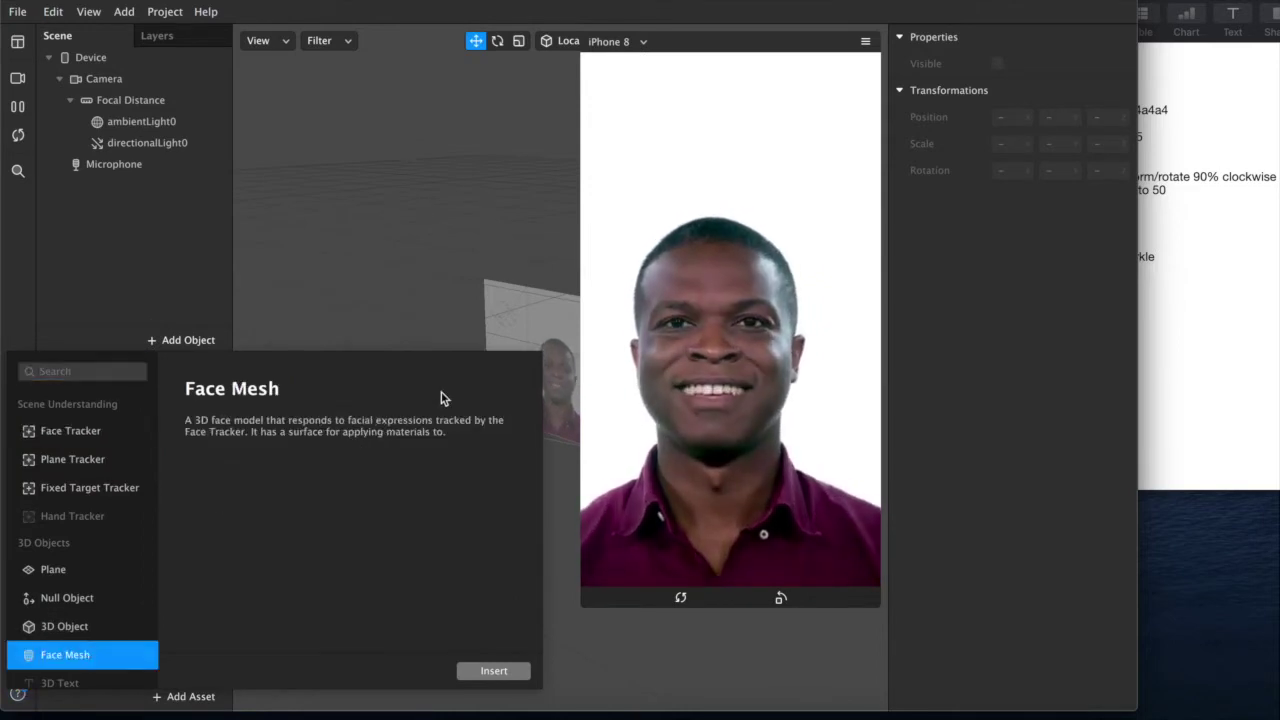
click(493, 671)
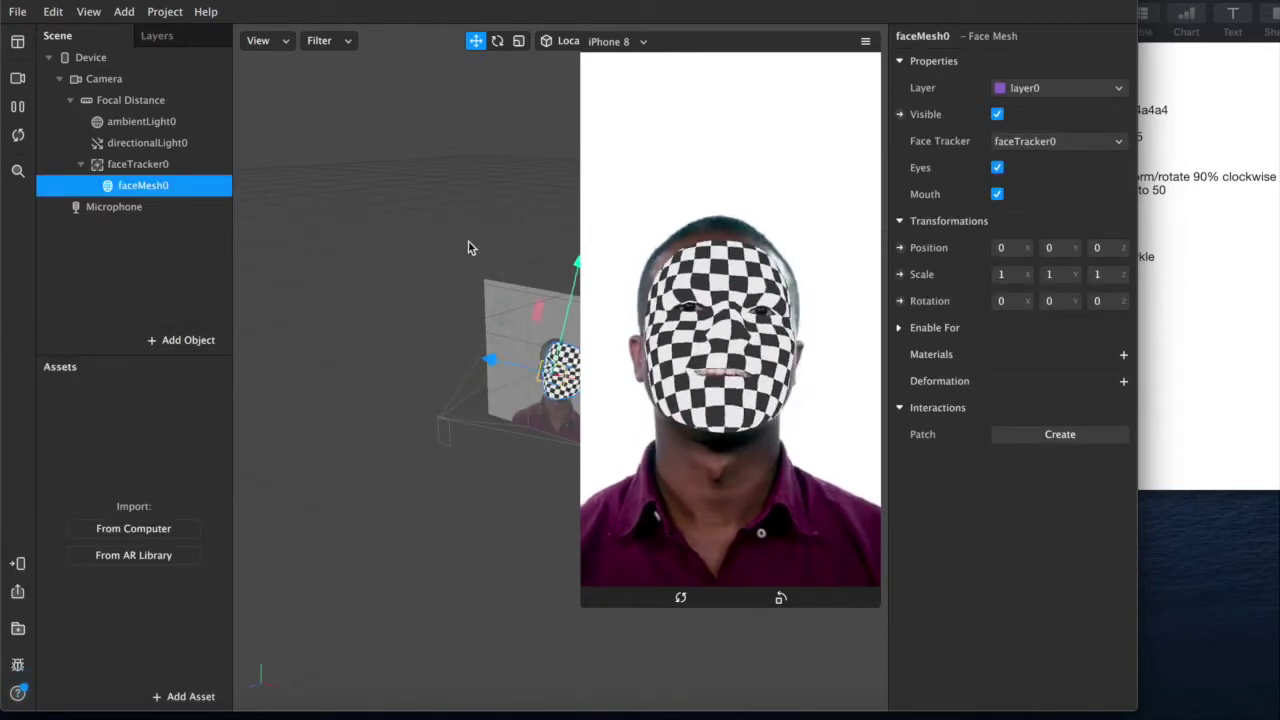
click(1123, 356)
click(140, 411)
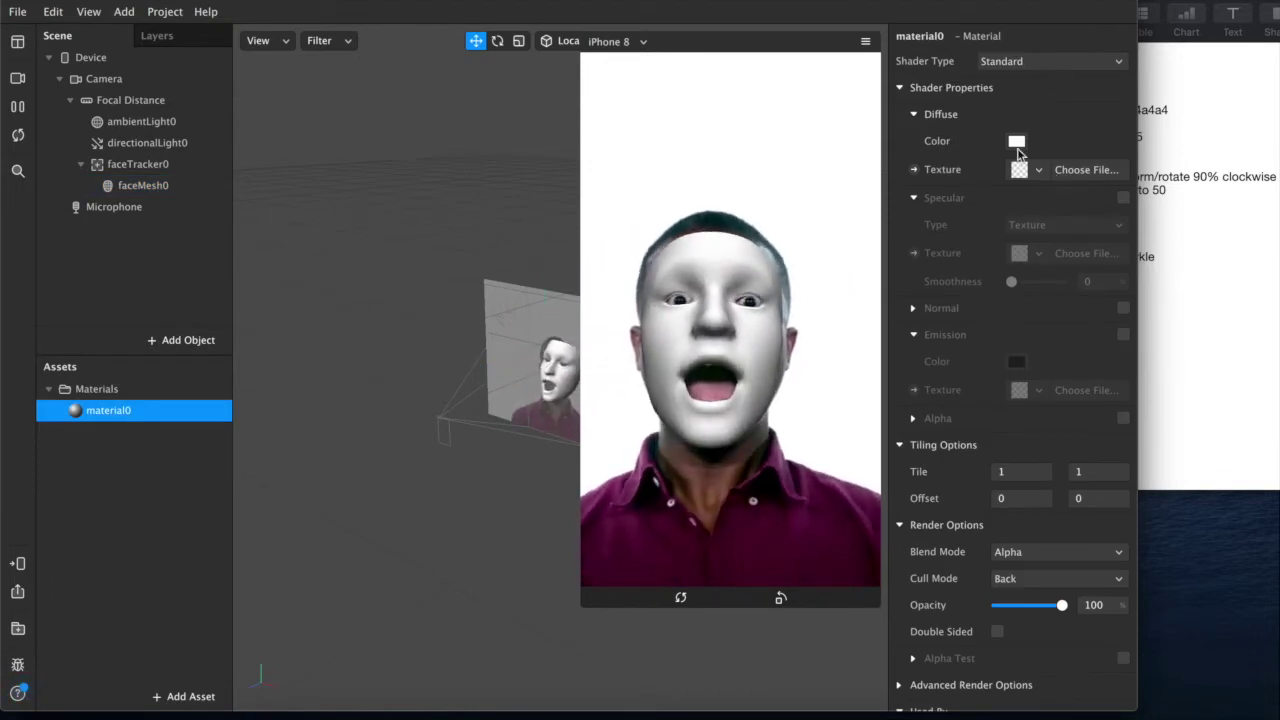
click(1055, 62)
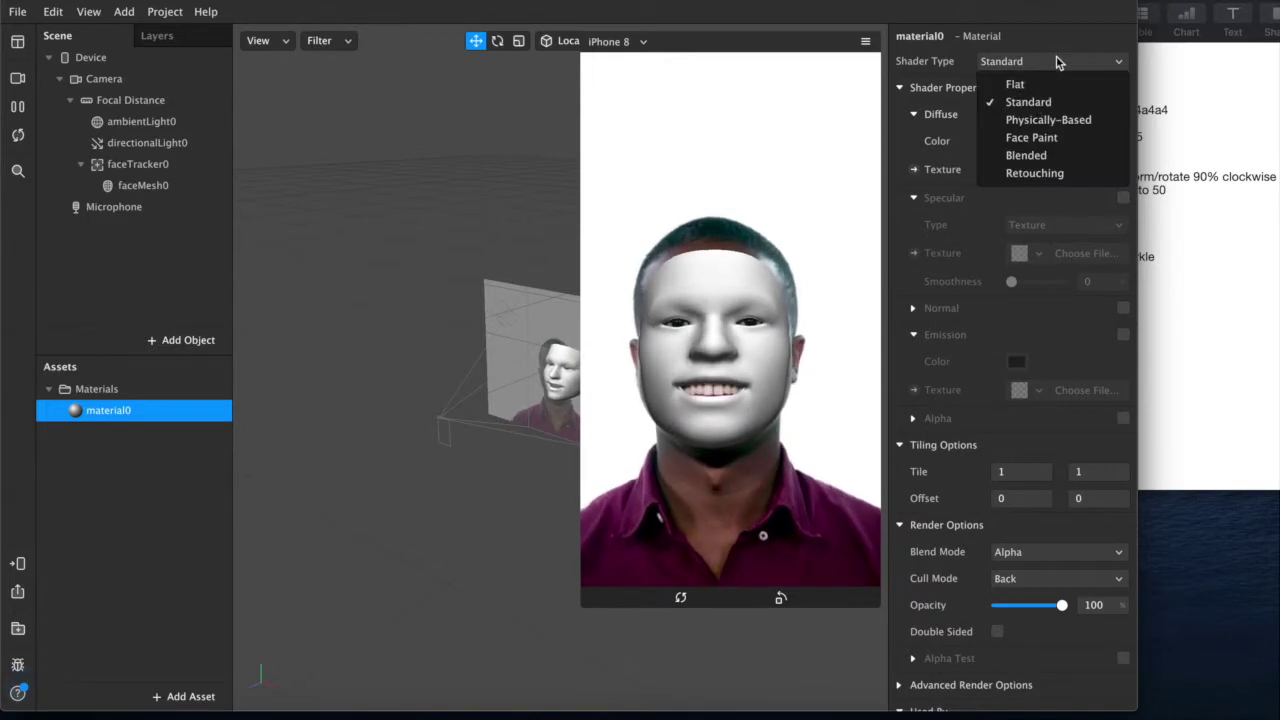
Make material0 Physically-Based with Emission and Normal enabled
click(1045, 124)
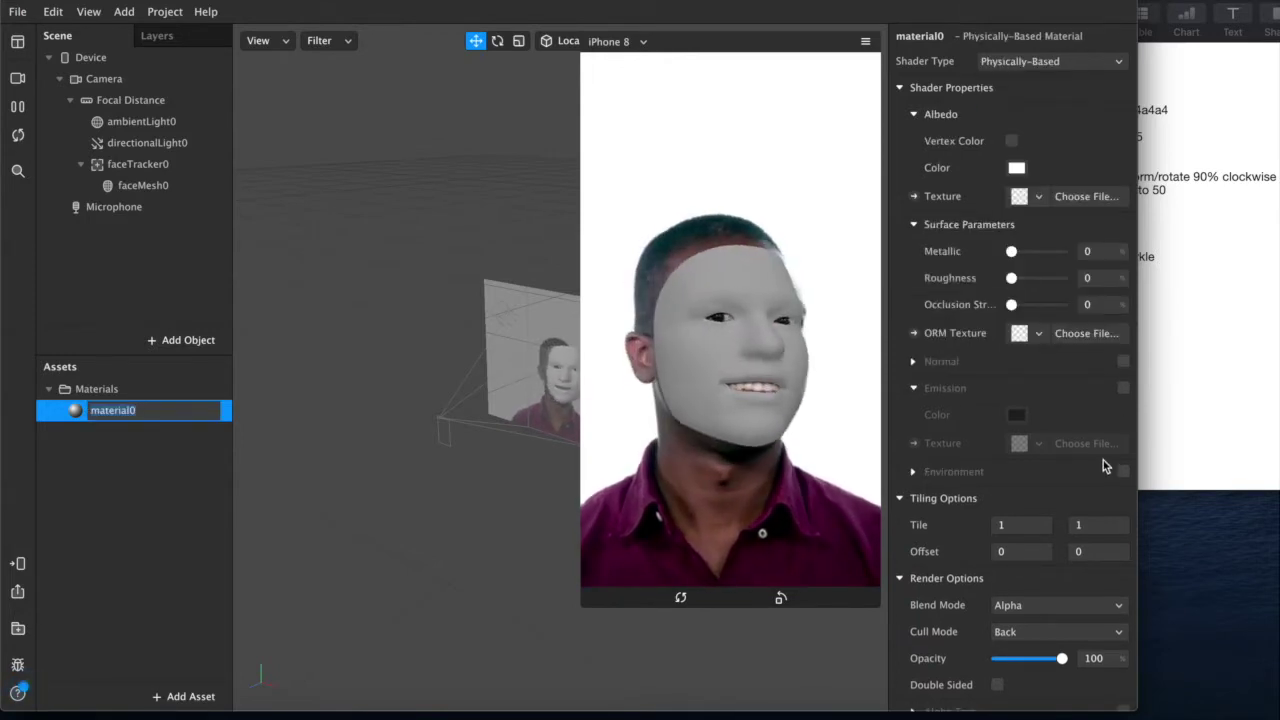
click(1124, 388)
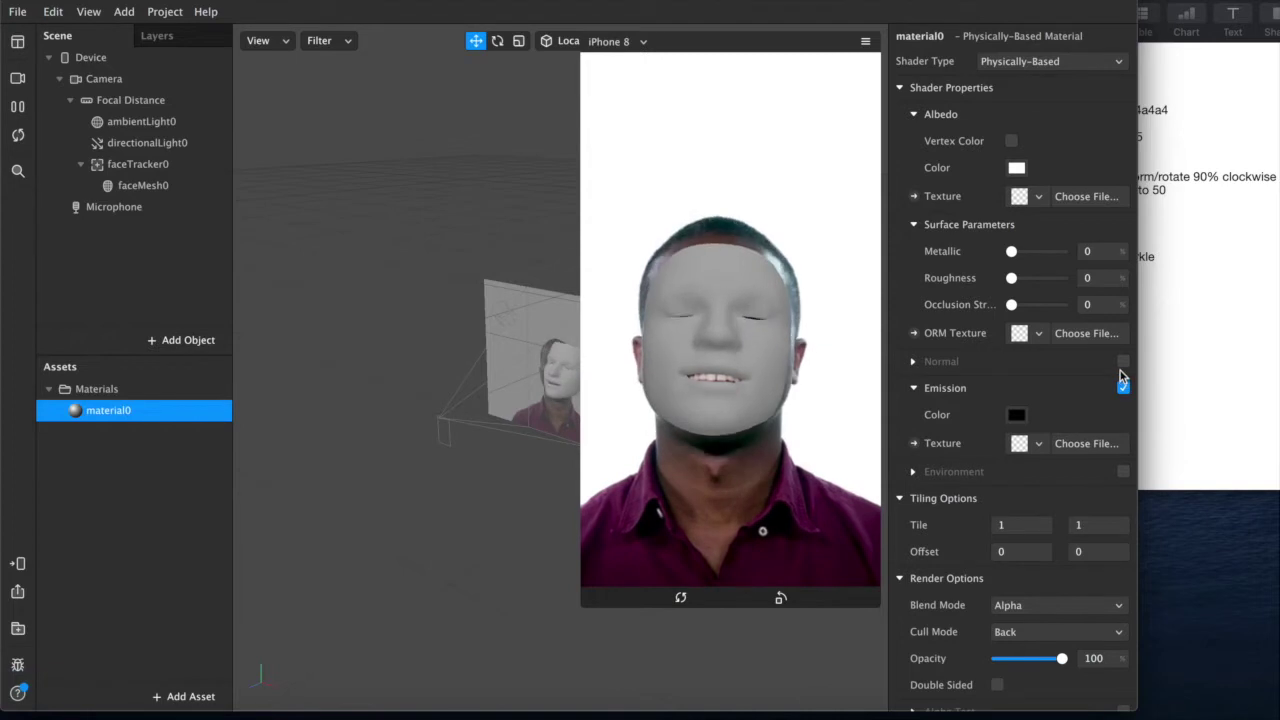
click(1123, 361)
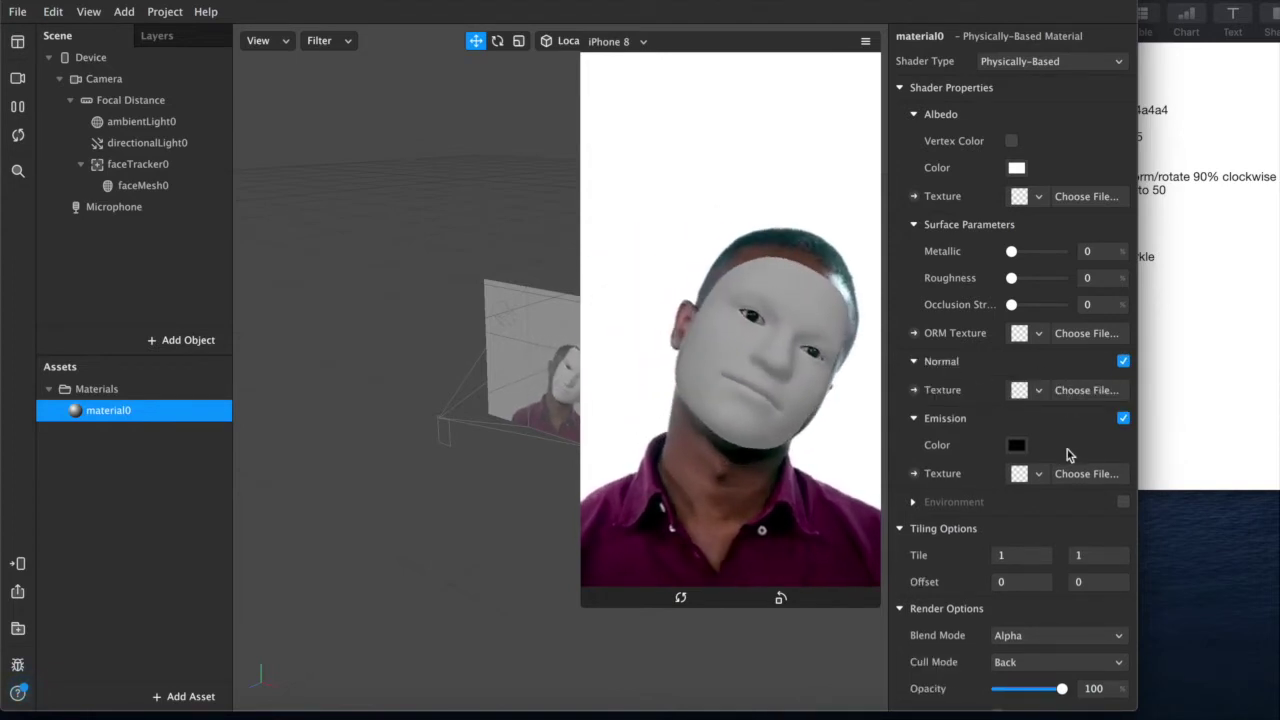
Load glitterfile.png as the emission texture, then remove it from the emission slot
click(1080, 474)
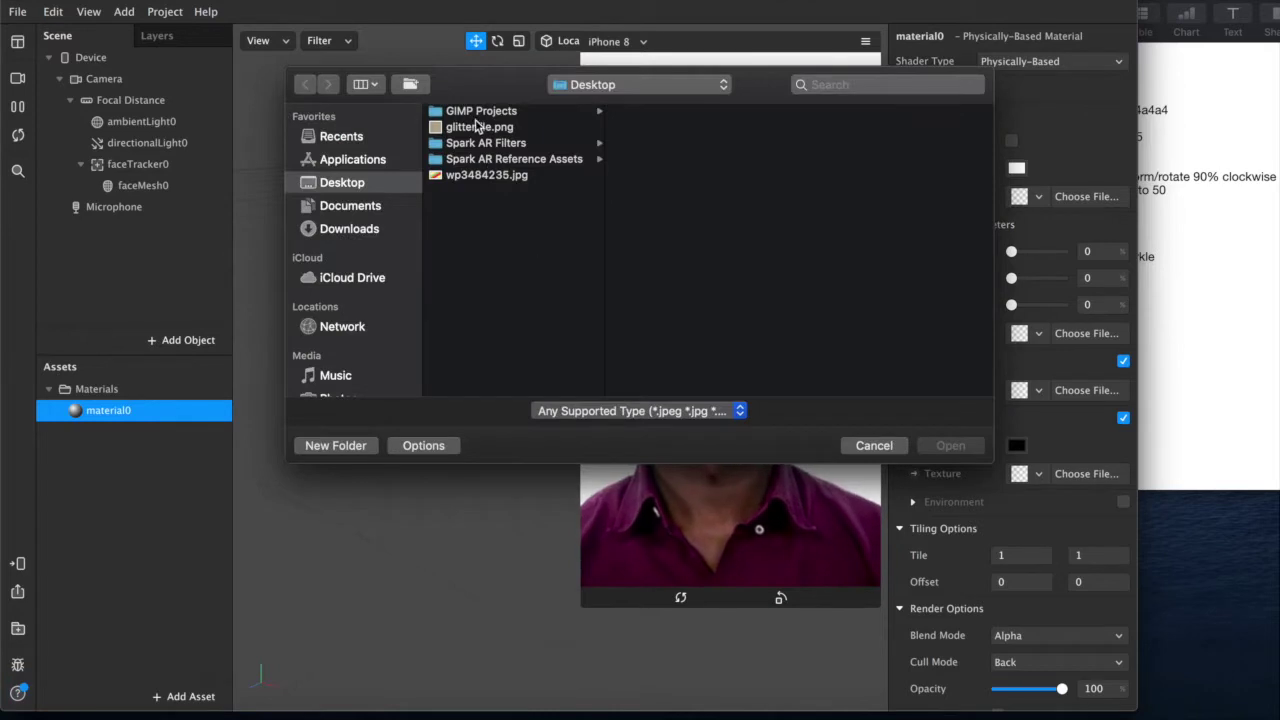
double_click(474, 128)
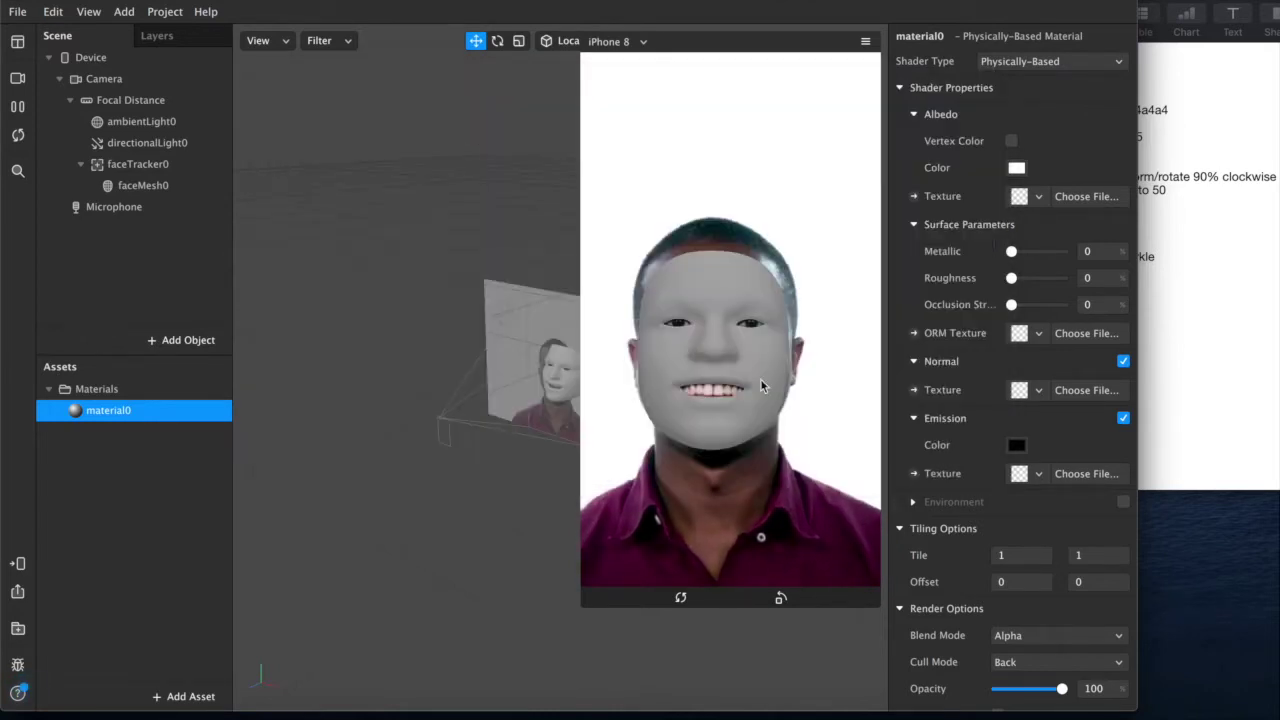
click(1038, 473)
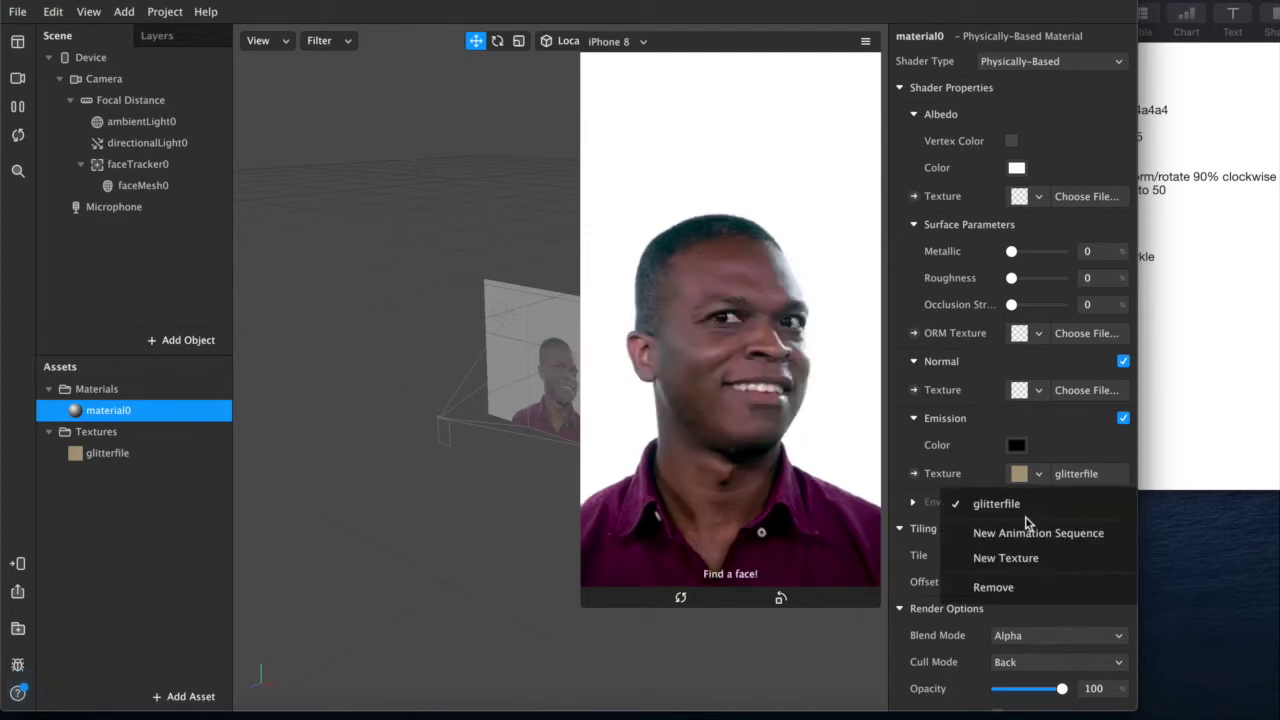
click(1014, 582)
Load glitterfile.png as the Normal texture and delete the duplicate glitterfile asset and its file
click(1078, 398)
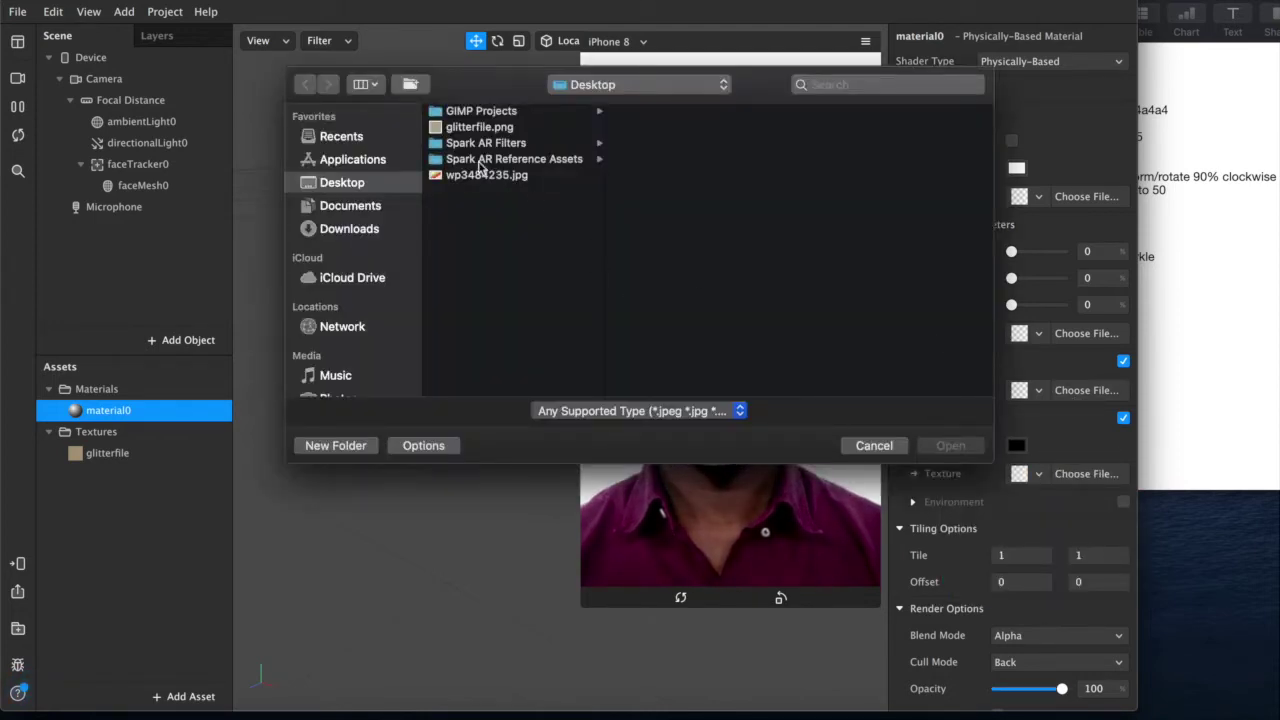
double_click(468, 128)
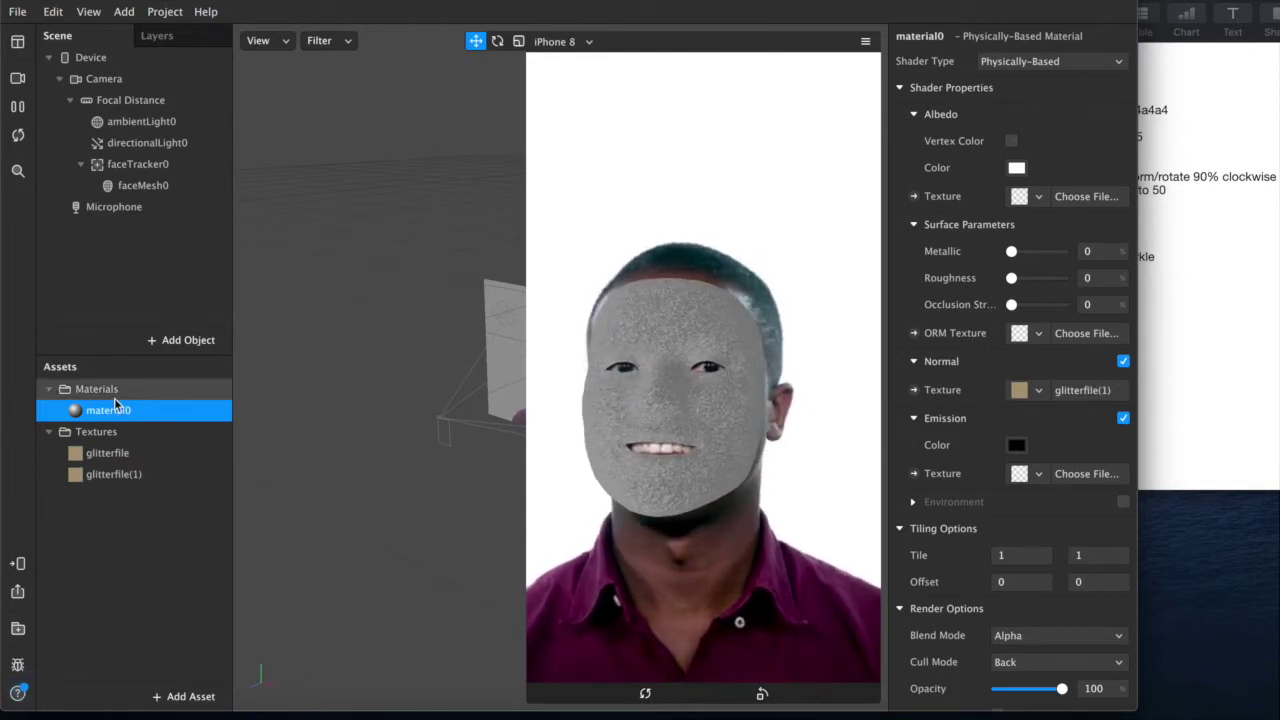
click(90, 453)
right_click(88, 453)
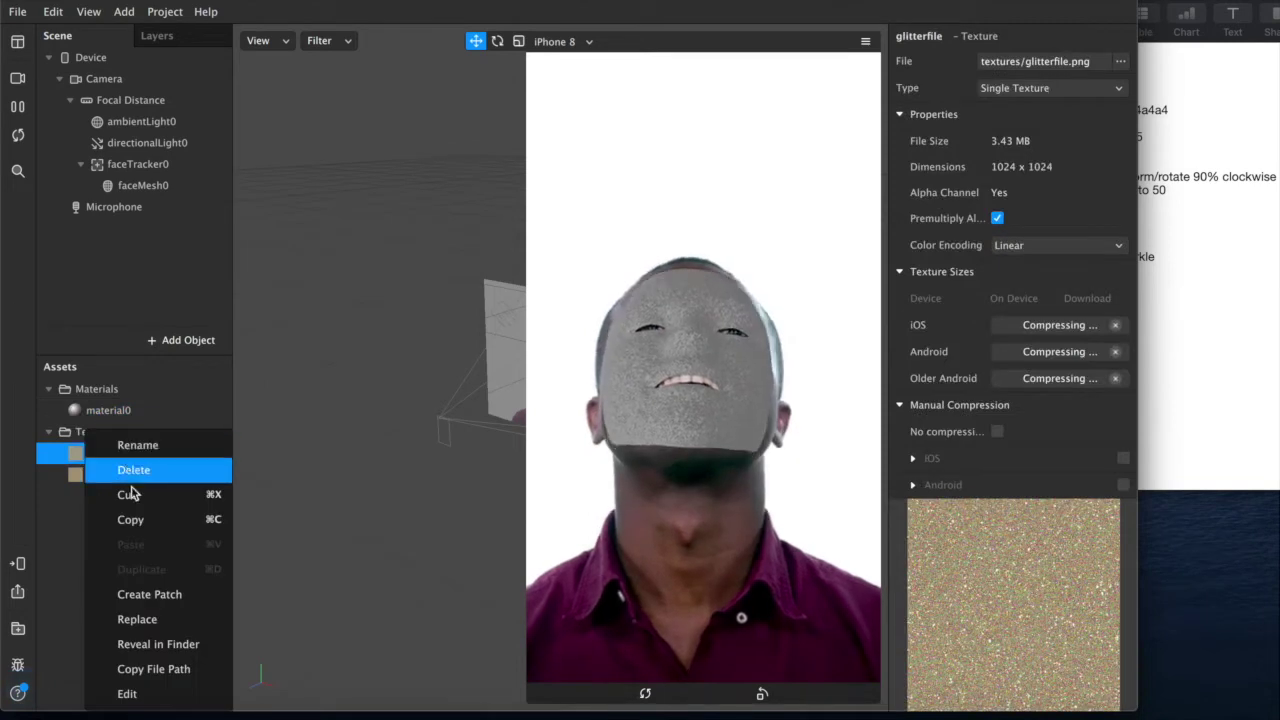
click(140, 469)
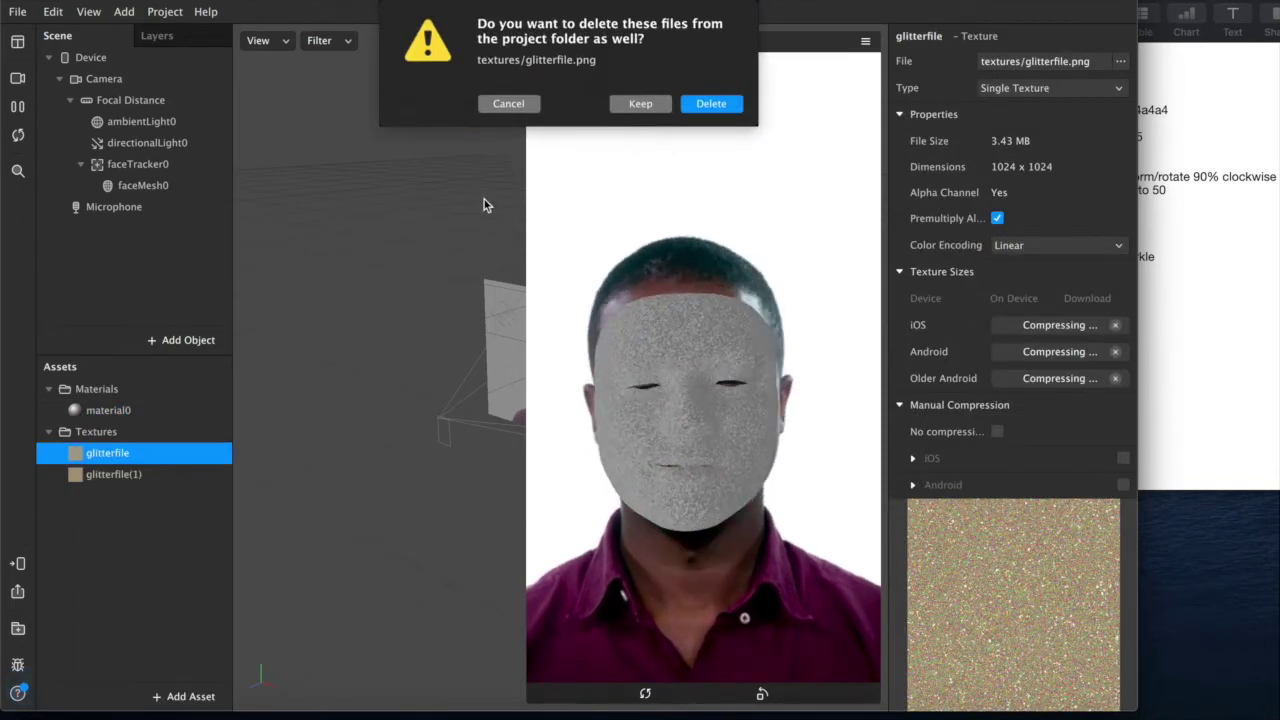
click(711, 104)
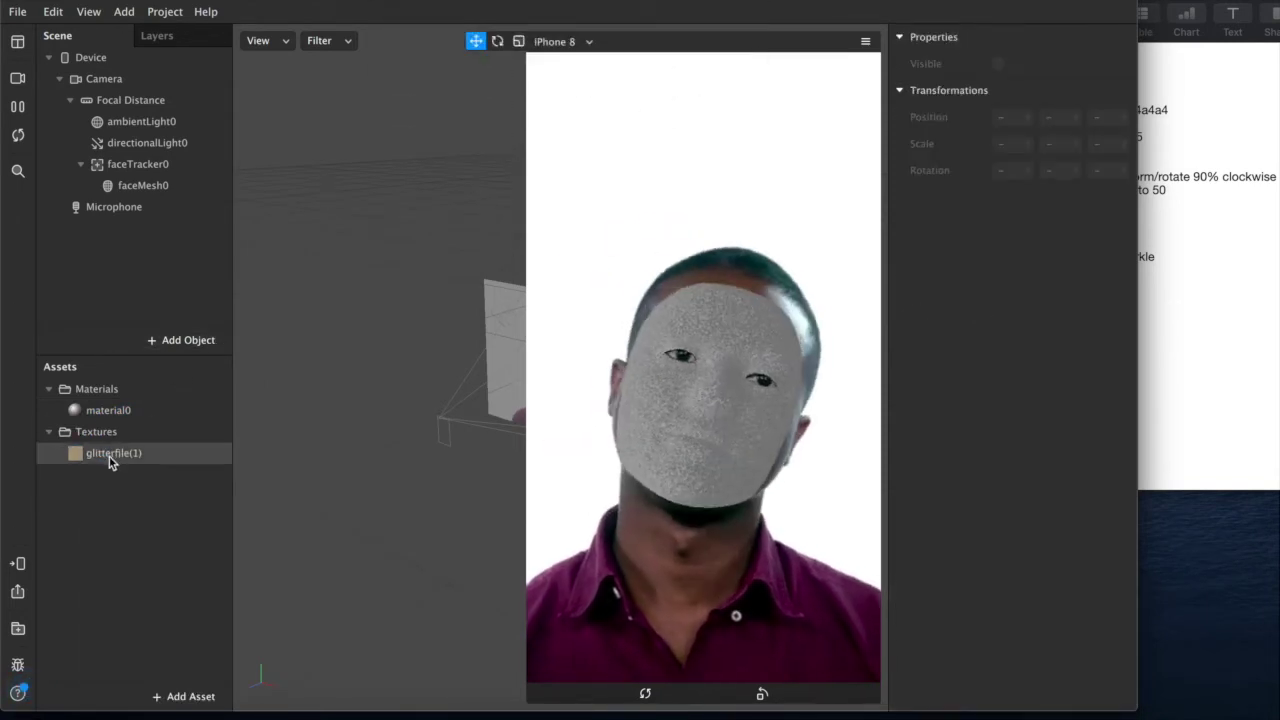
click(110, 456)
click(108, 411)
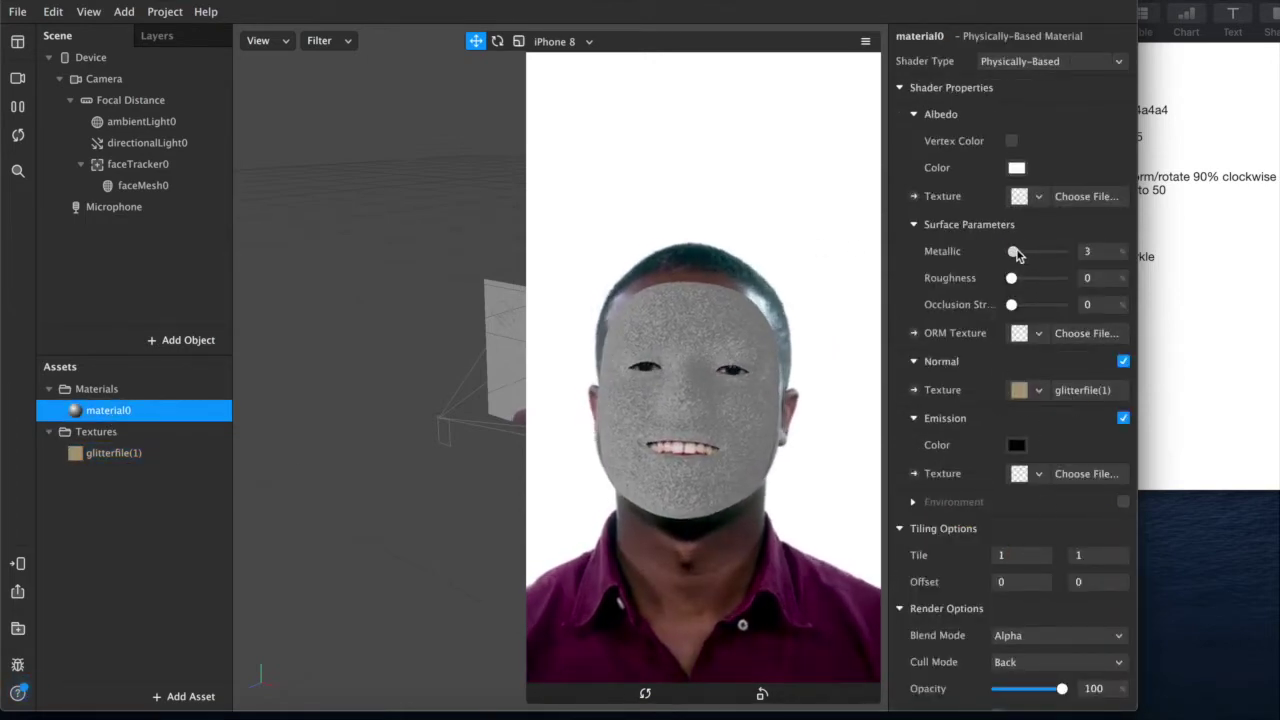
Set material0's Roughness to 100 and Metallic to 30
mouse_move(1019, 280)
mouse_down()
mouse_move(1070, 279)
mouse_move(1025, 283)
mouse_up()
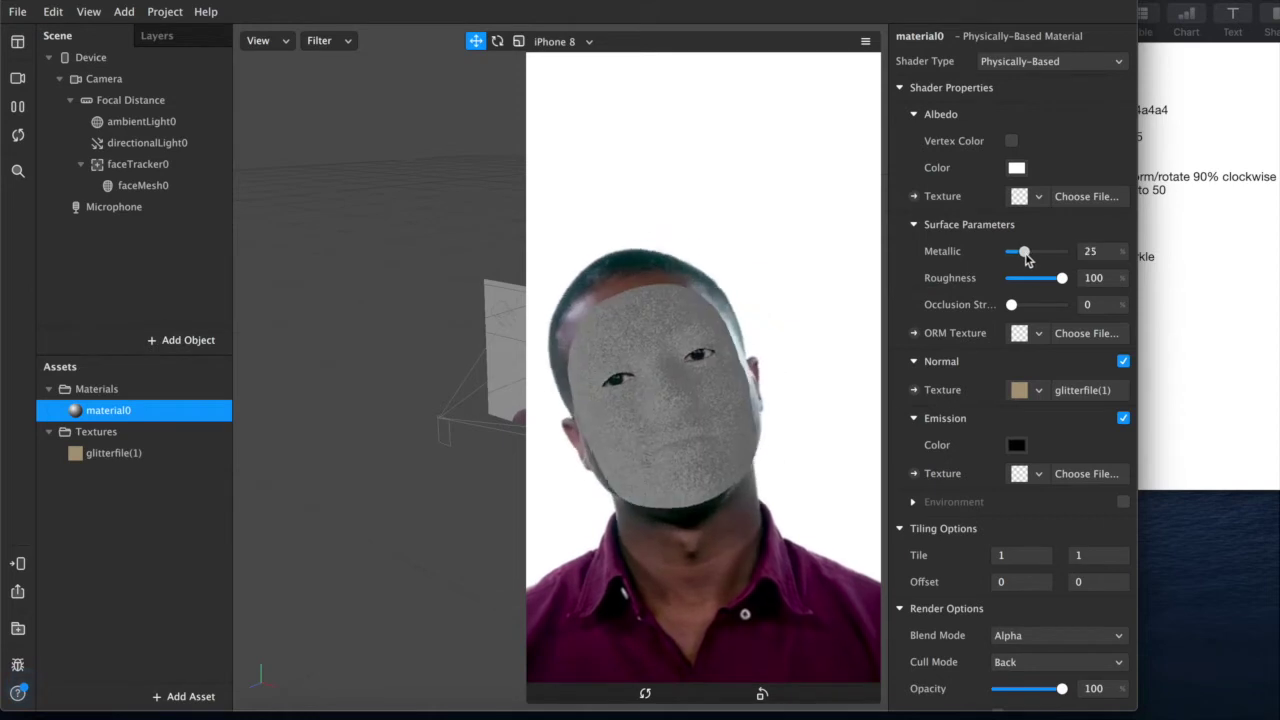
drag(1026, 258, 1042, 257)
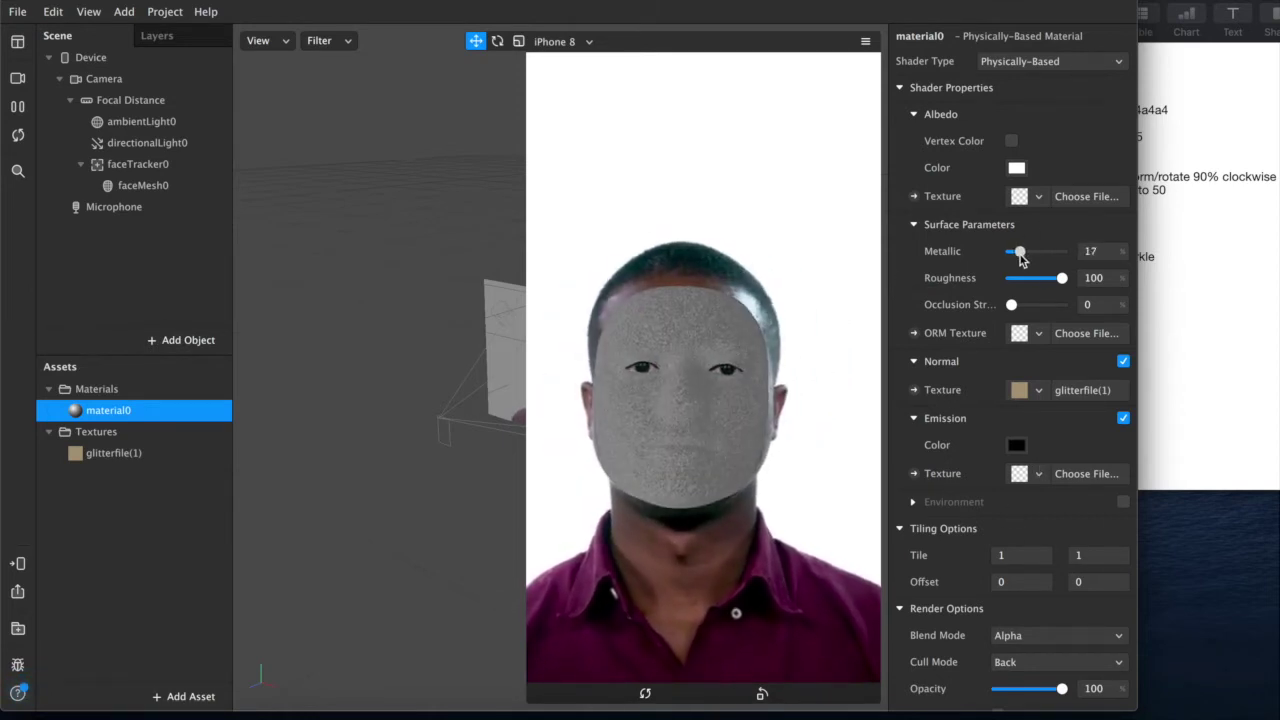
click(1016, 168)
Set material0's Albedo to Spring green and switch the preview to the FaceTime HD Camera
click(391, 405)
click(422, 418)
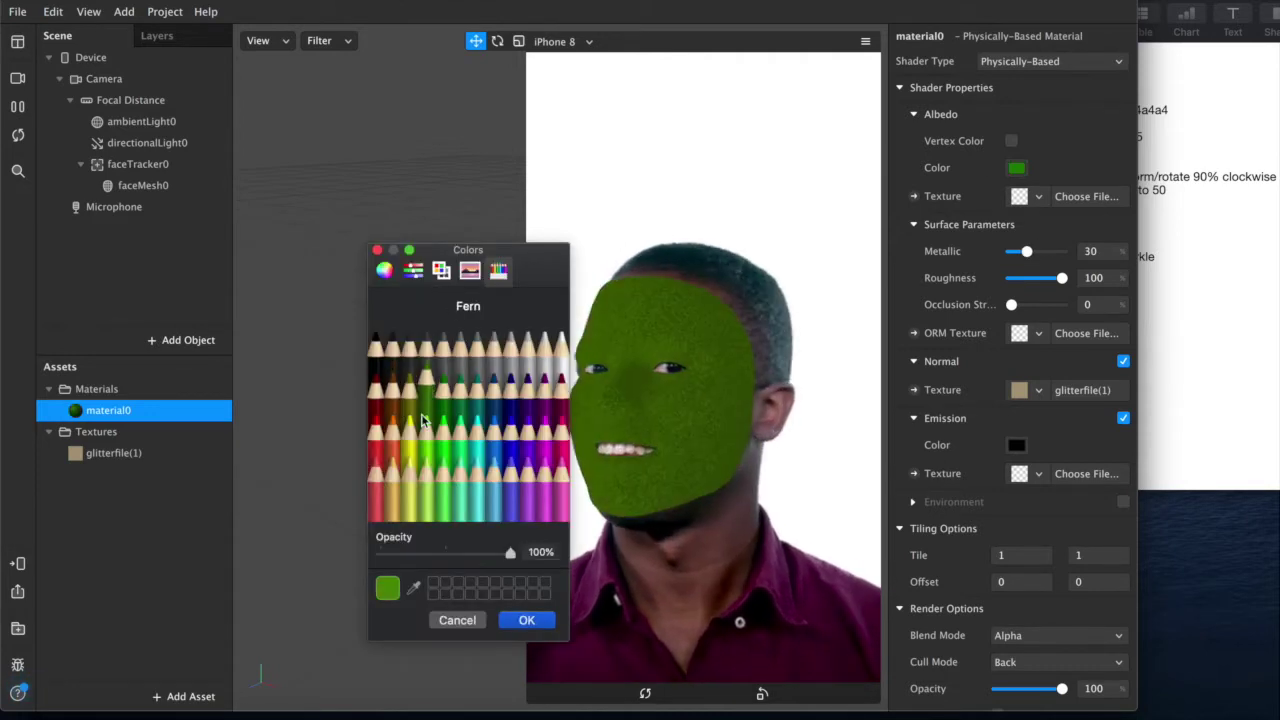
click(488, 453)
click(450, 446)
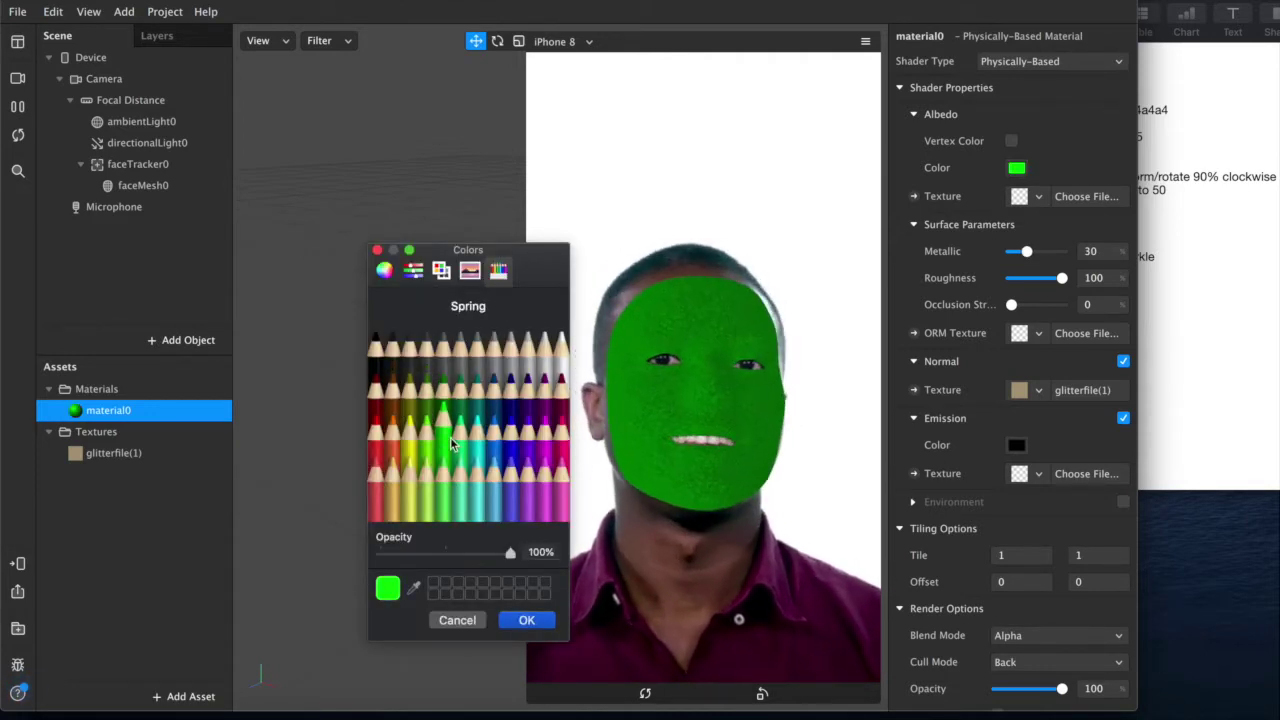
click(527, 620)
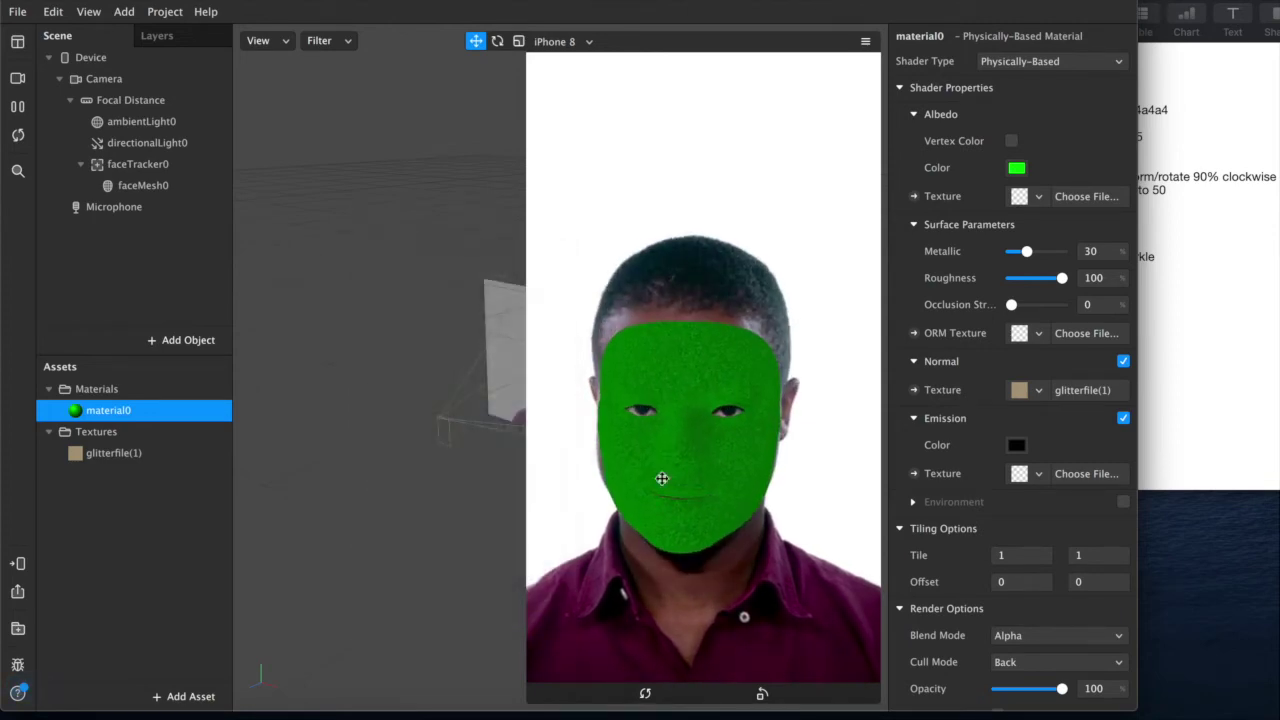
click(17, 77)
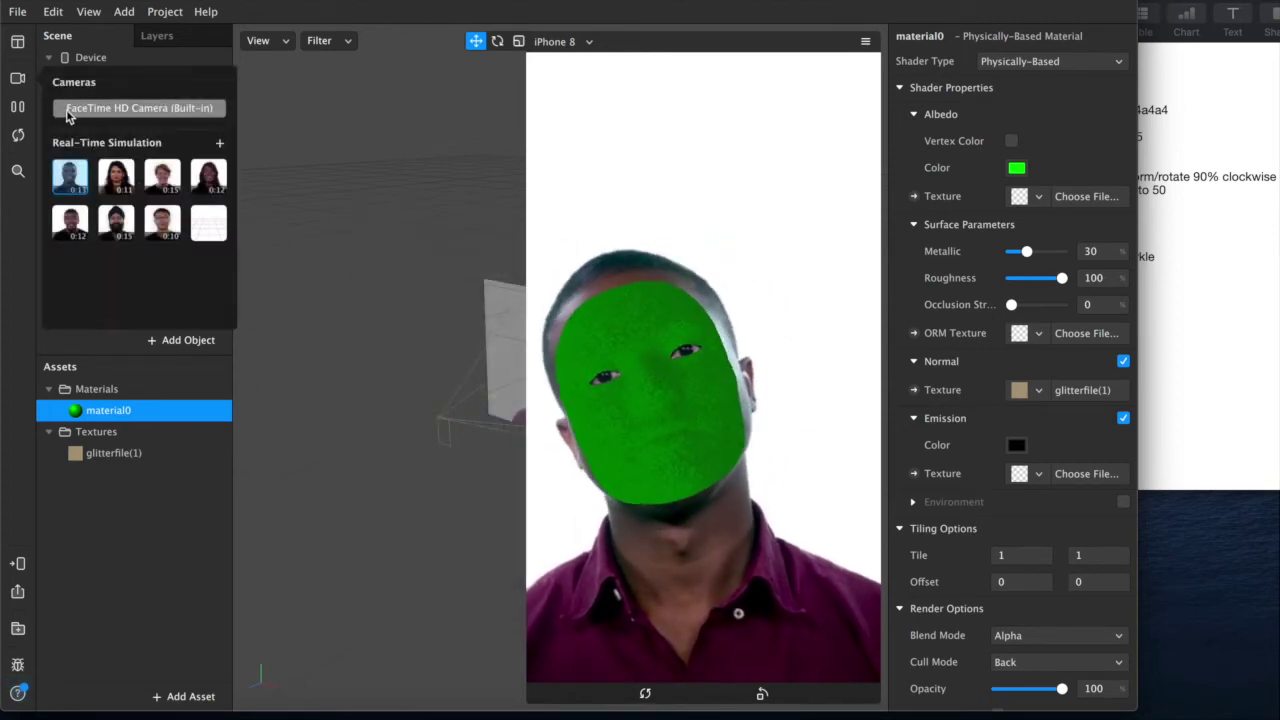
click(82, 110)
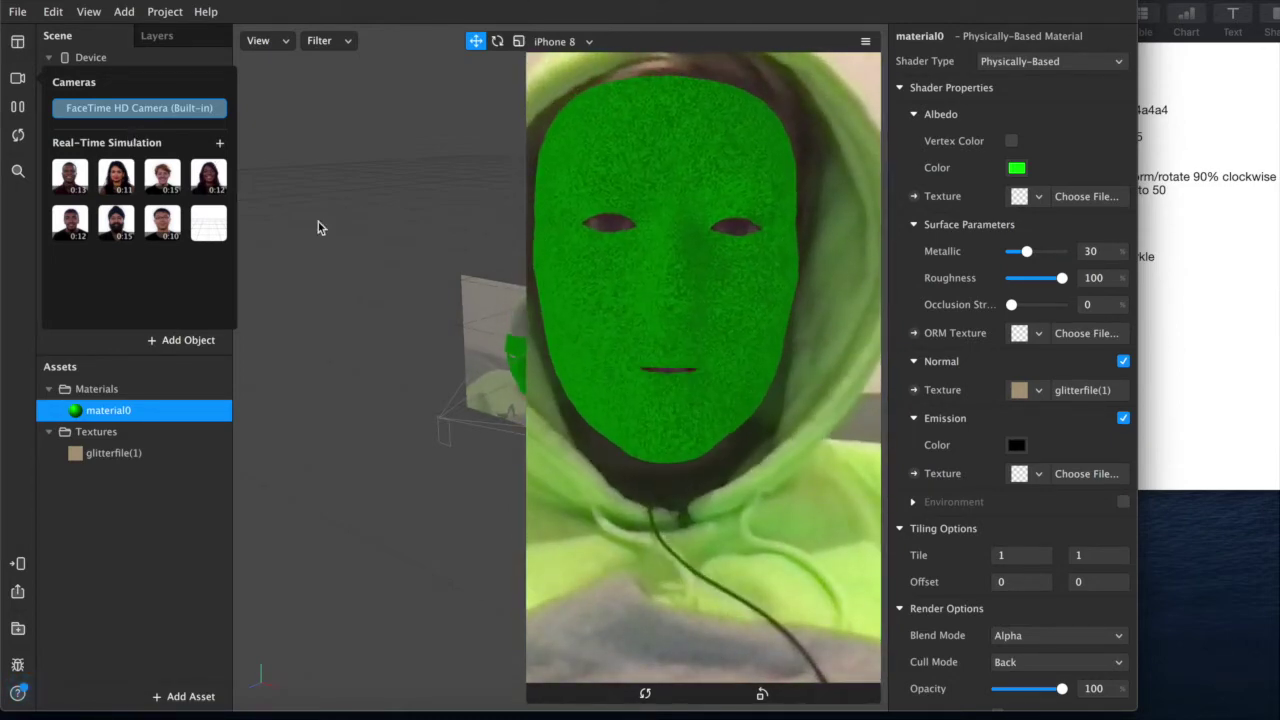
Add the Sunny Vondelpark environment preset as sunnyPark0, then select material0
click(124, 636)
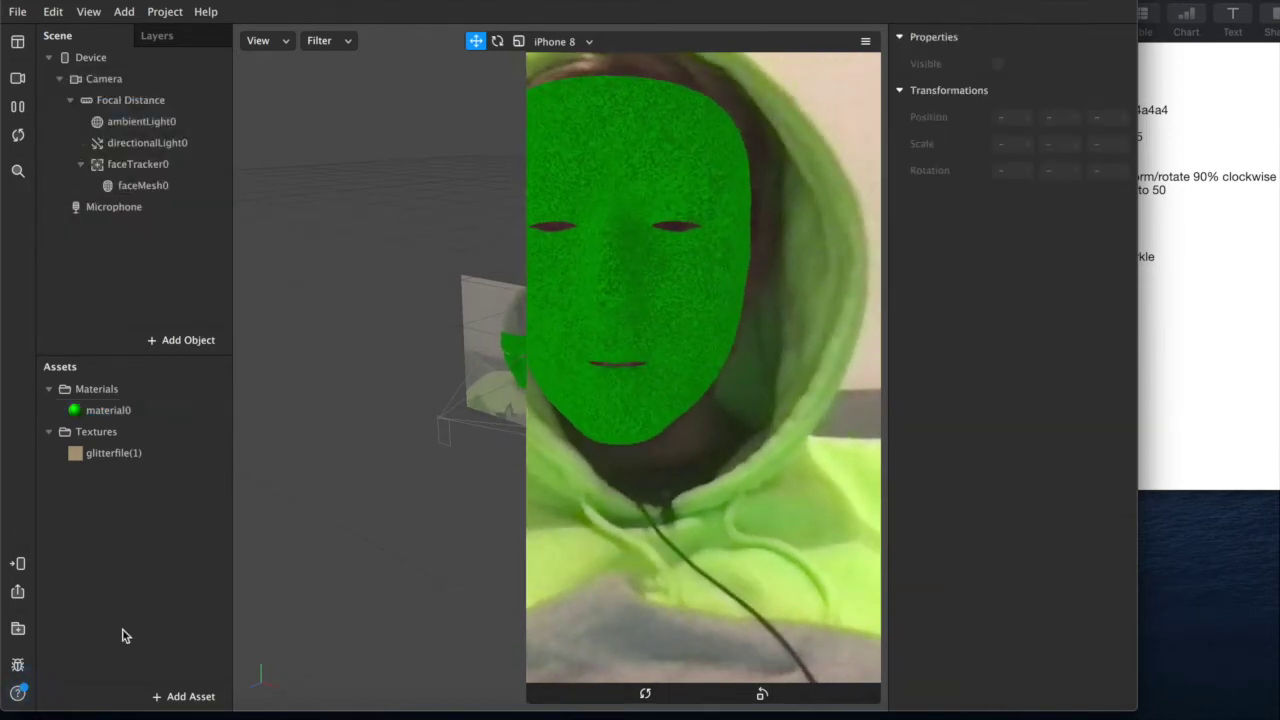
click(178, 700)
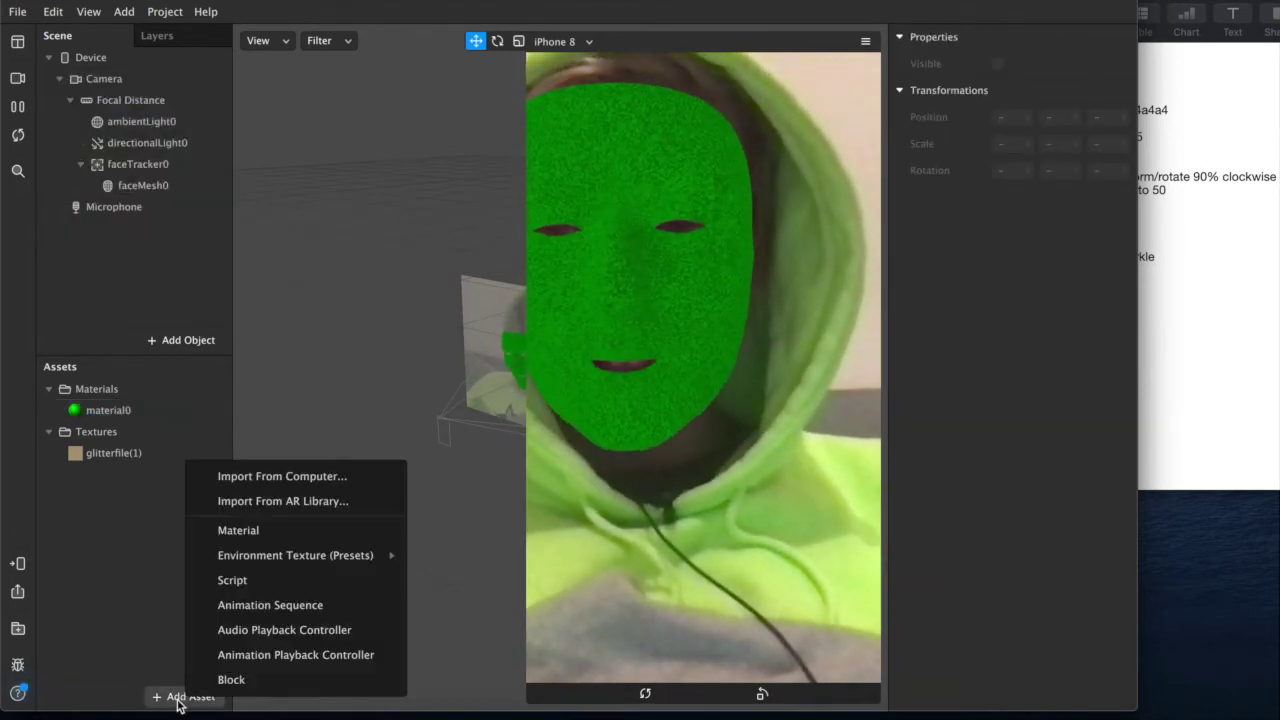
mouse_move(330, 558)
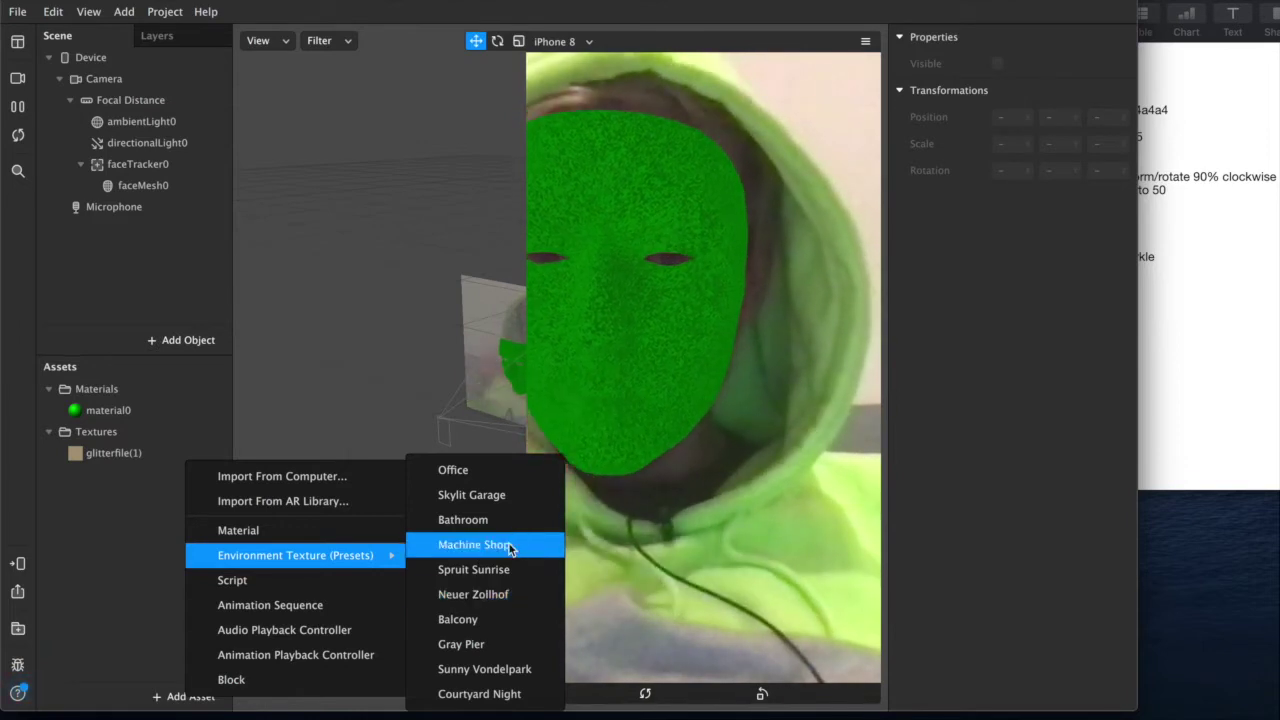
click(485, 669)
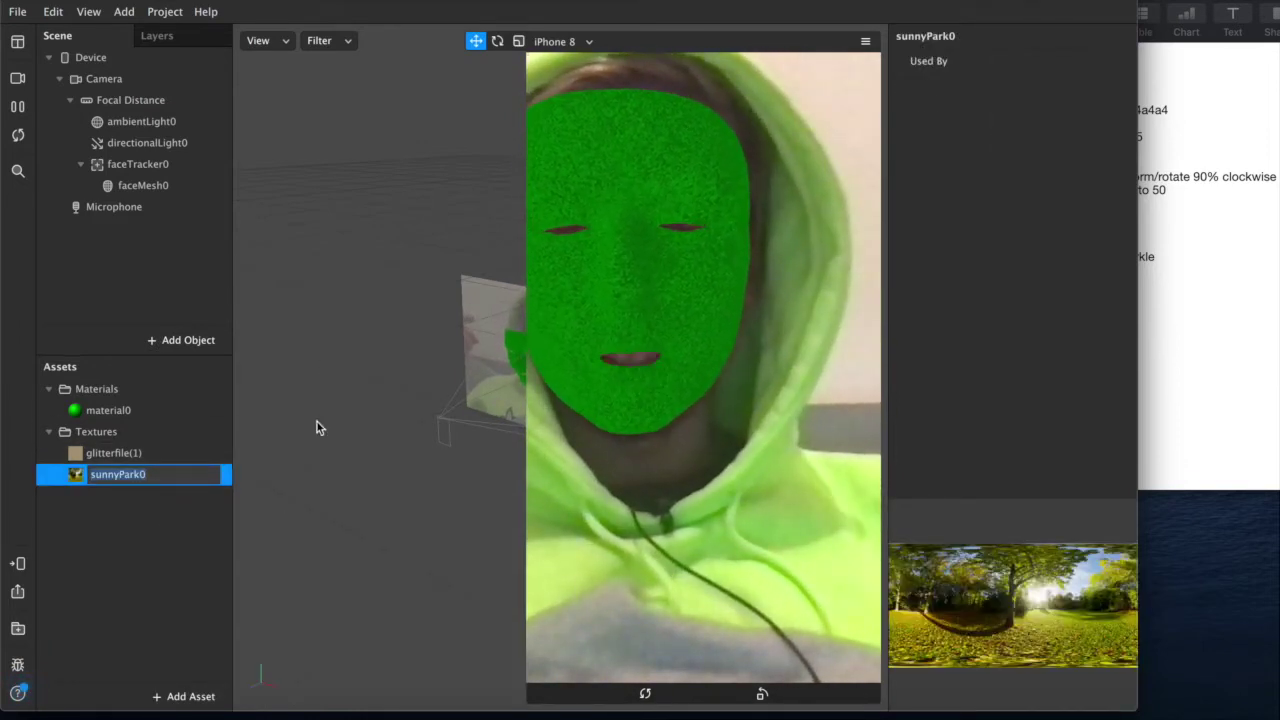
click(82, 410)
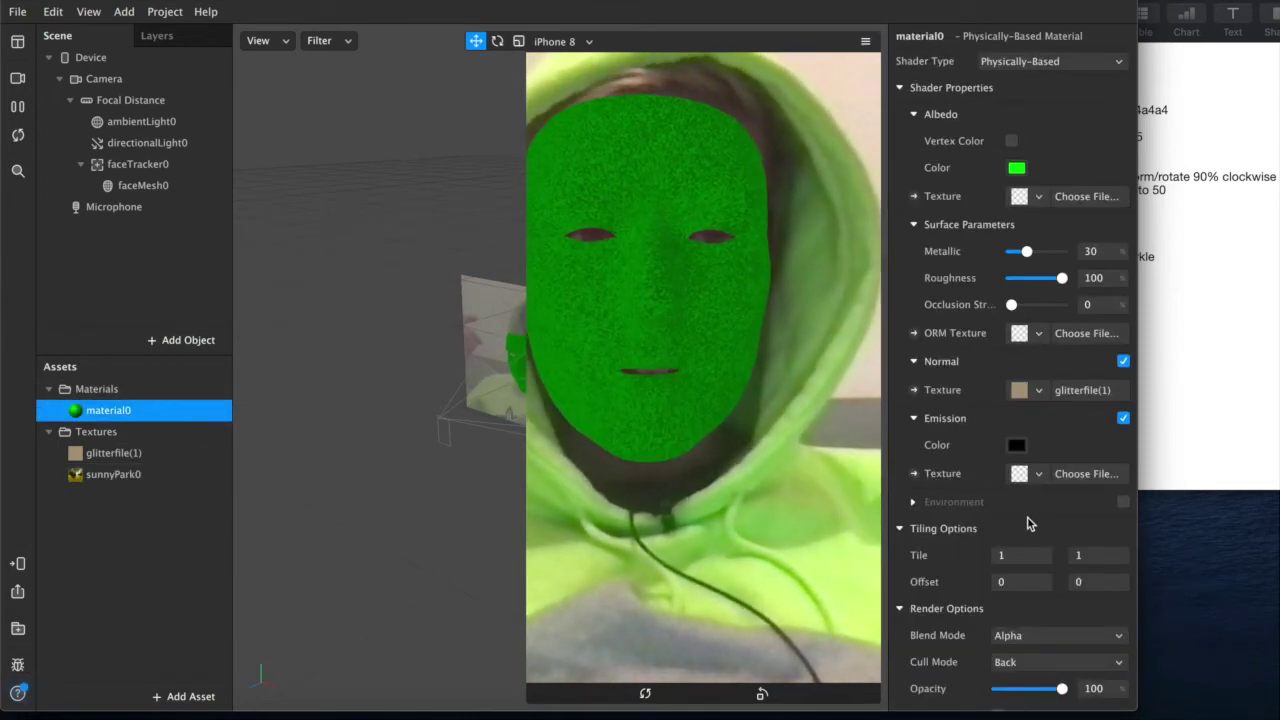
Enable the material's Environment with sunnyPark0 as its texture, rotated to 195
click(1123, 502)
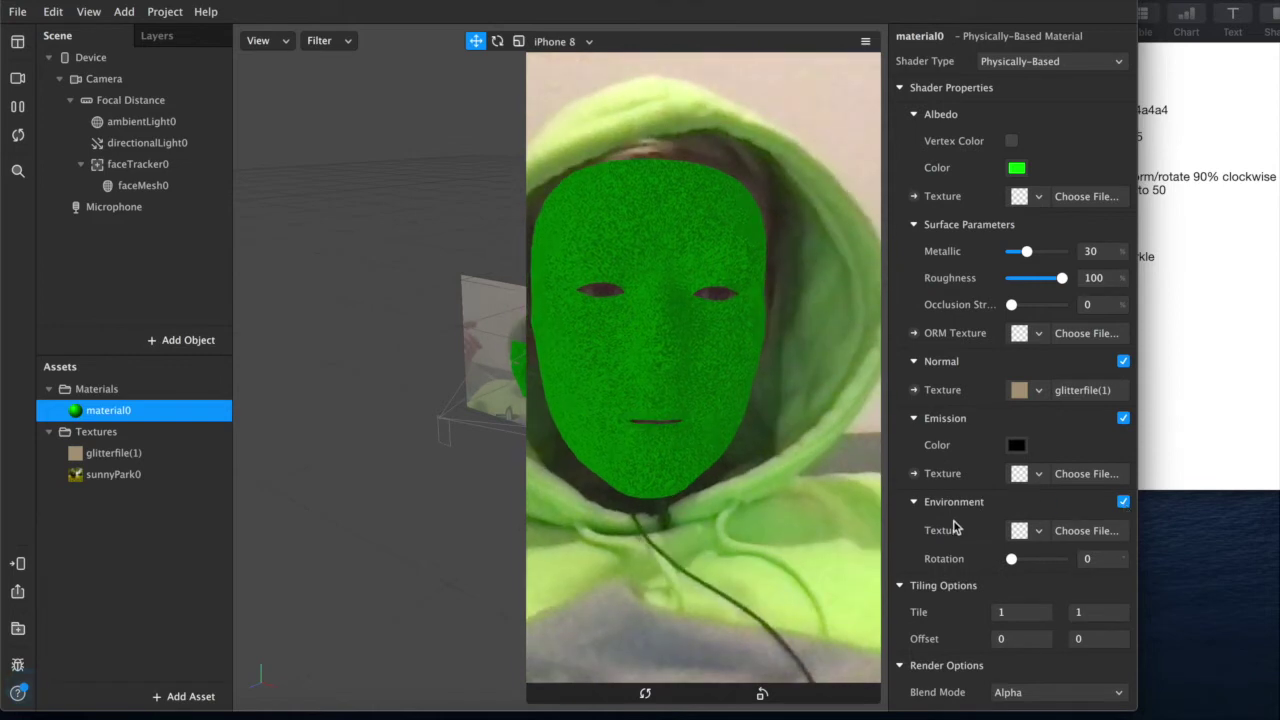
click(1037, 532)
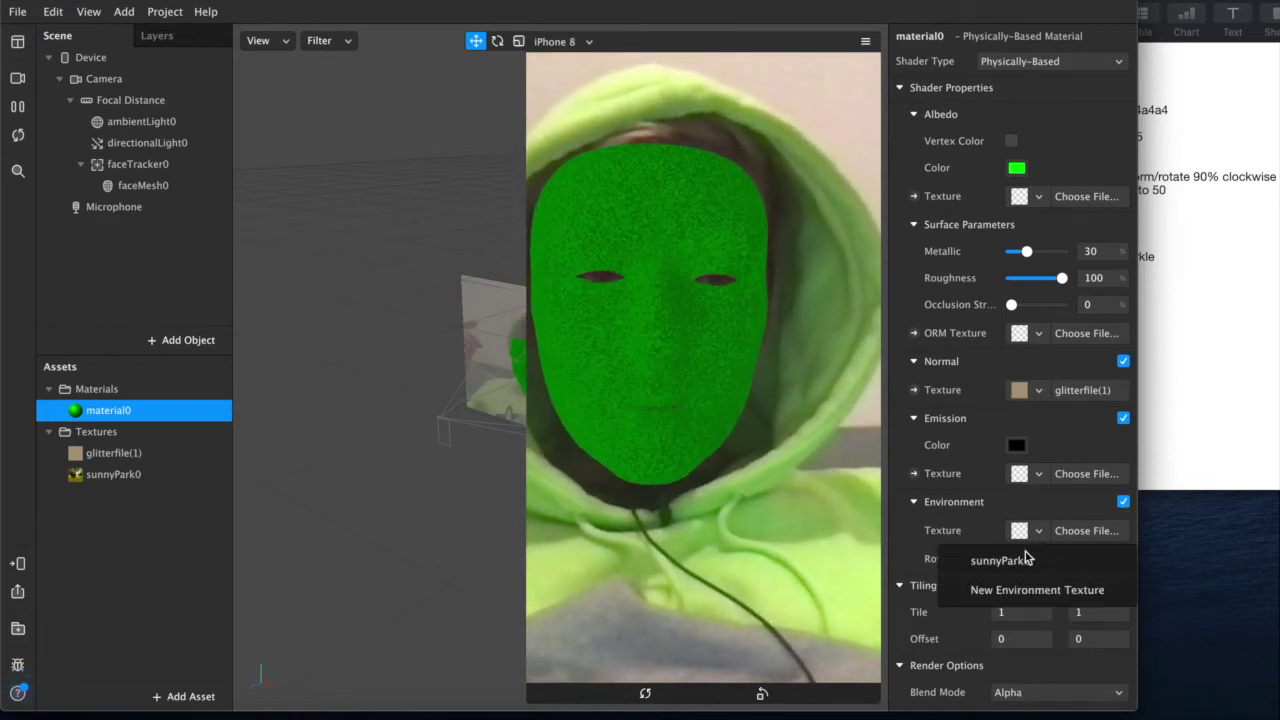
click(985, 540)
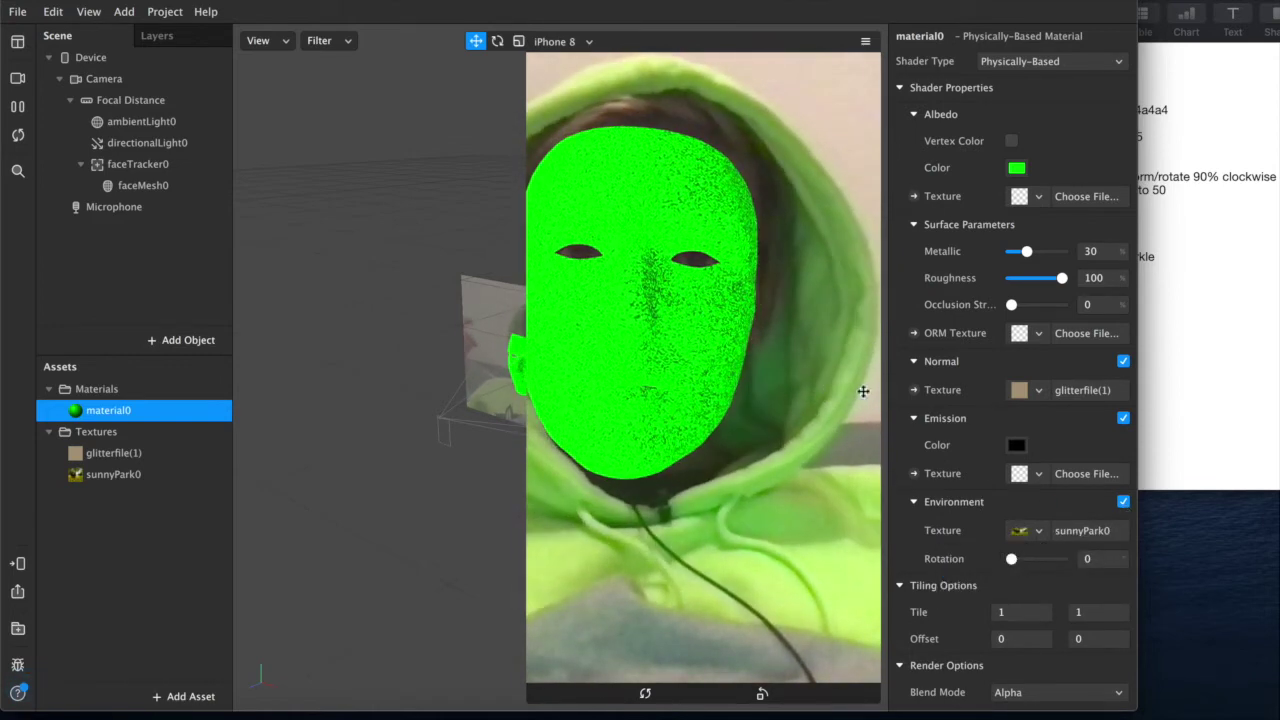
drag(1011, 559, 1042, 559)
Lower the material's Roughness to 0 and raise Metallic to 86
drag(1052, 280, 1042, 279)
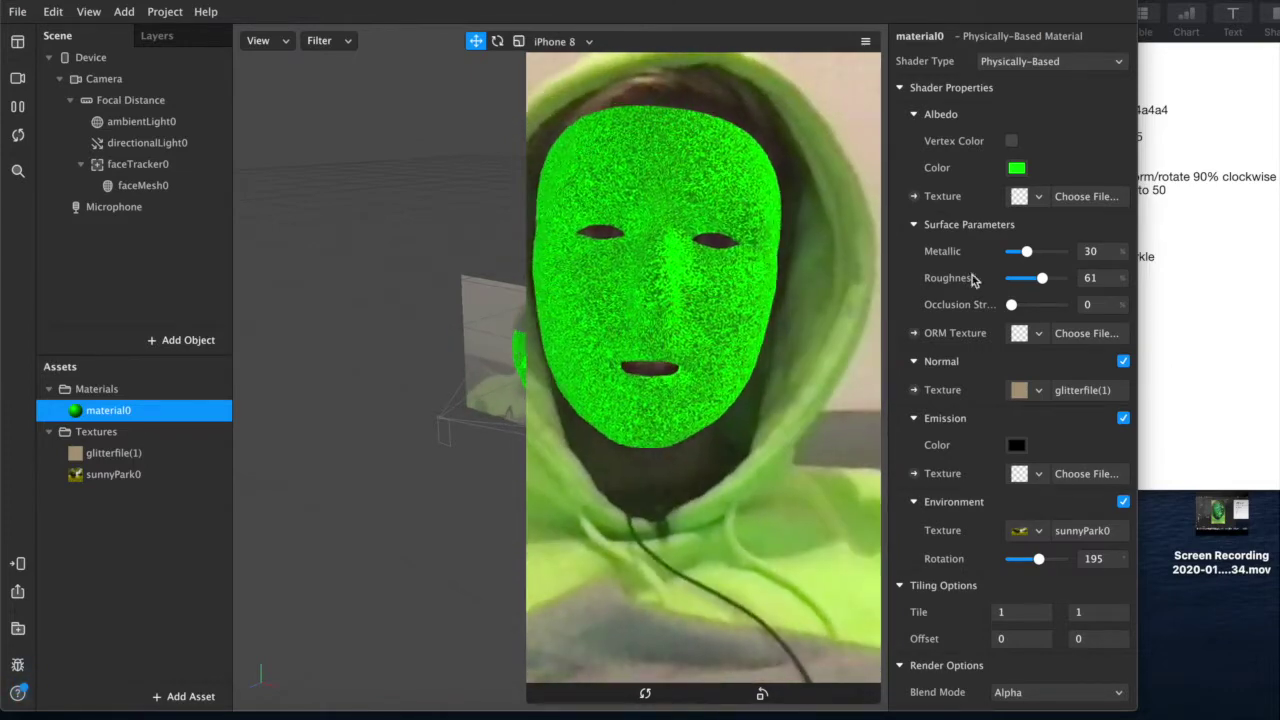
drag(1042, 278, 1016, 278)
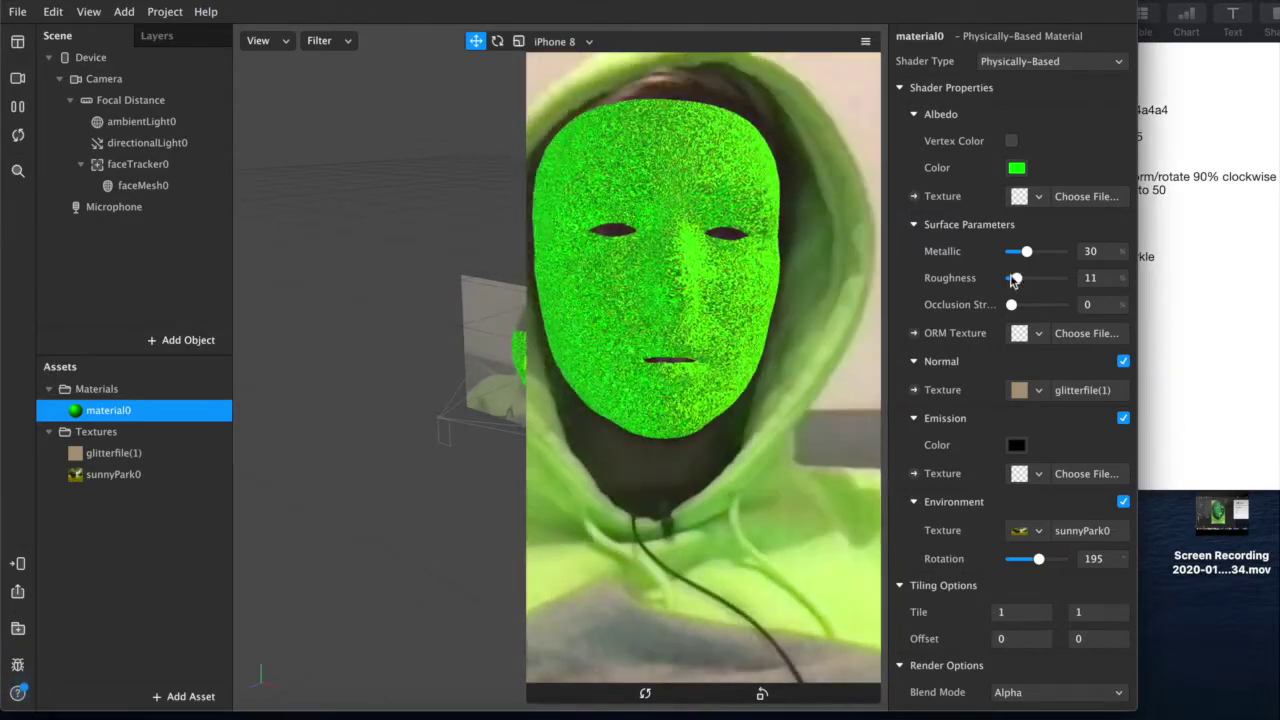
drag(1016, 278, 1055, 251)
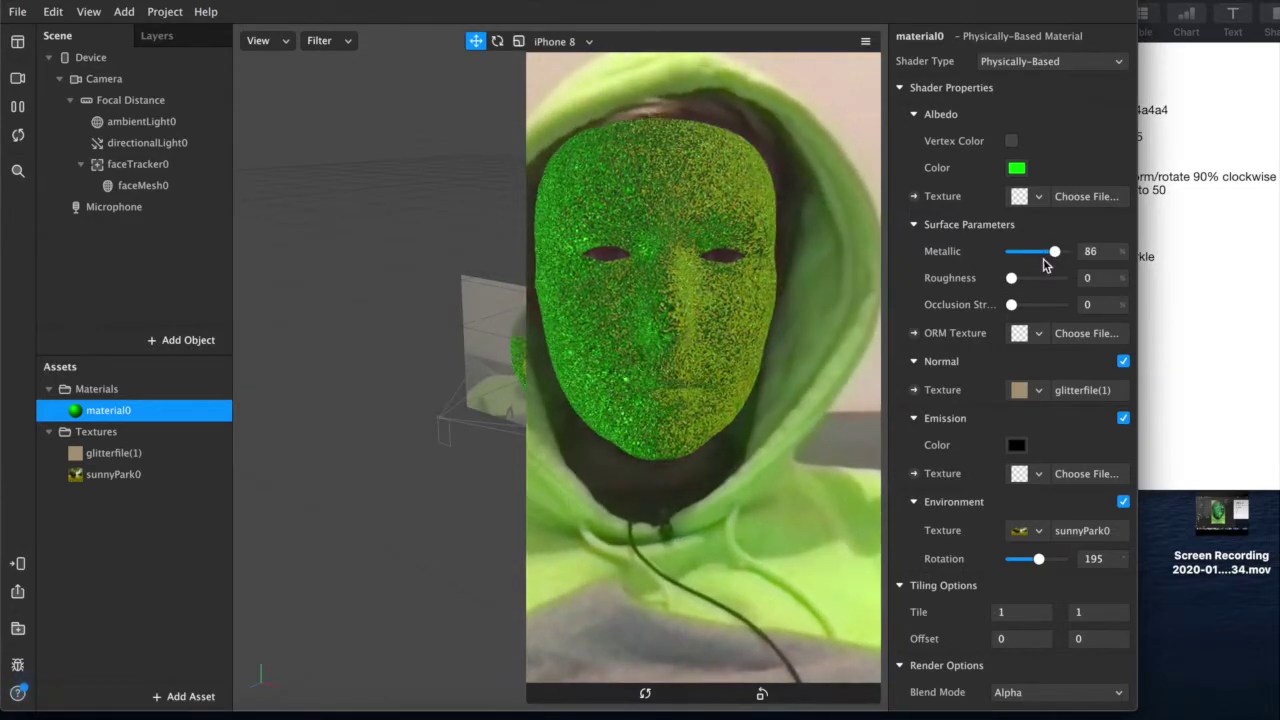
click(128, 474)
Add the Office environment preset and set office0 as material0's environment texture
click(162, 697)
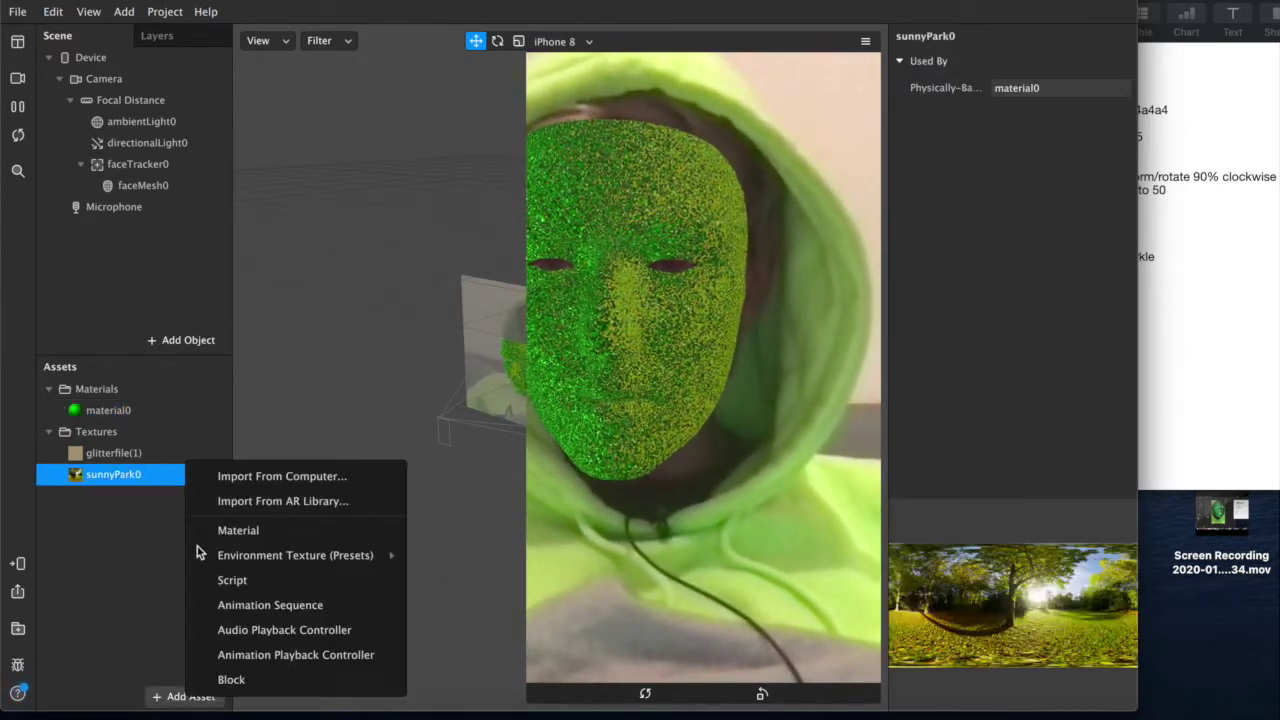
mouse_move(365, 562)
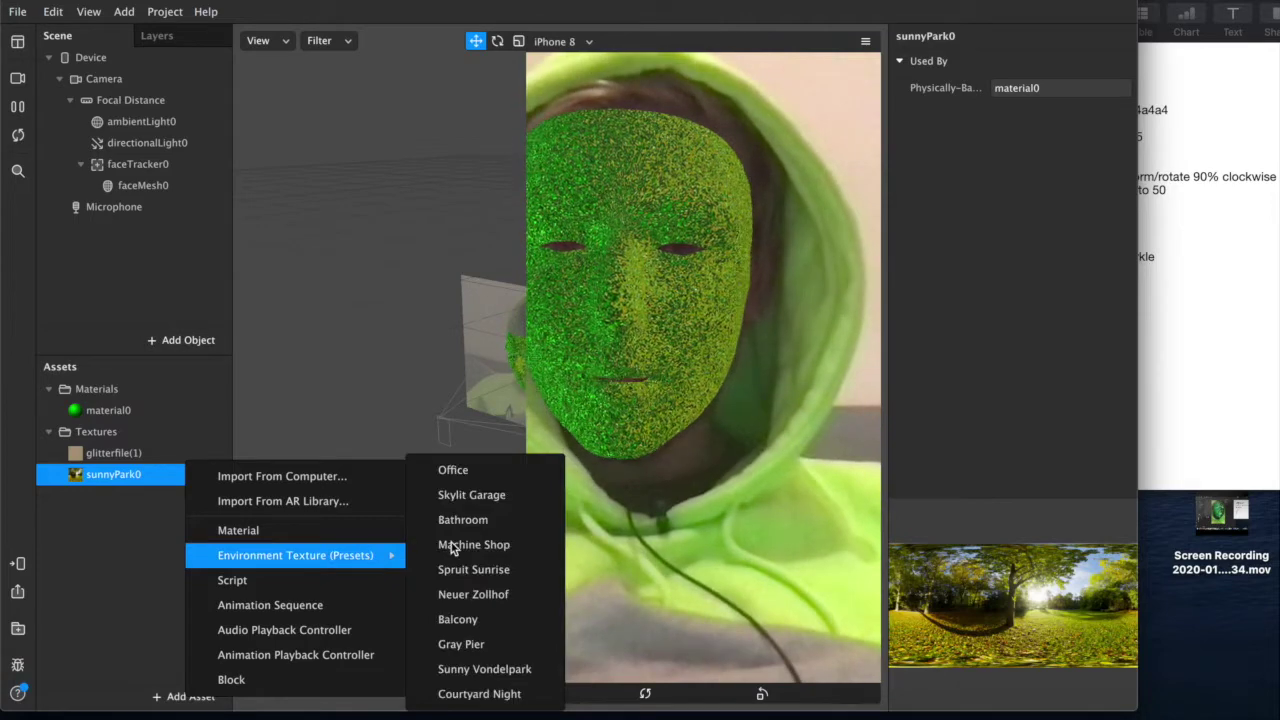
click(491, 467)
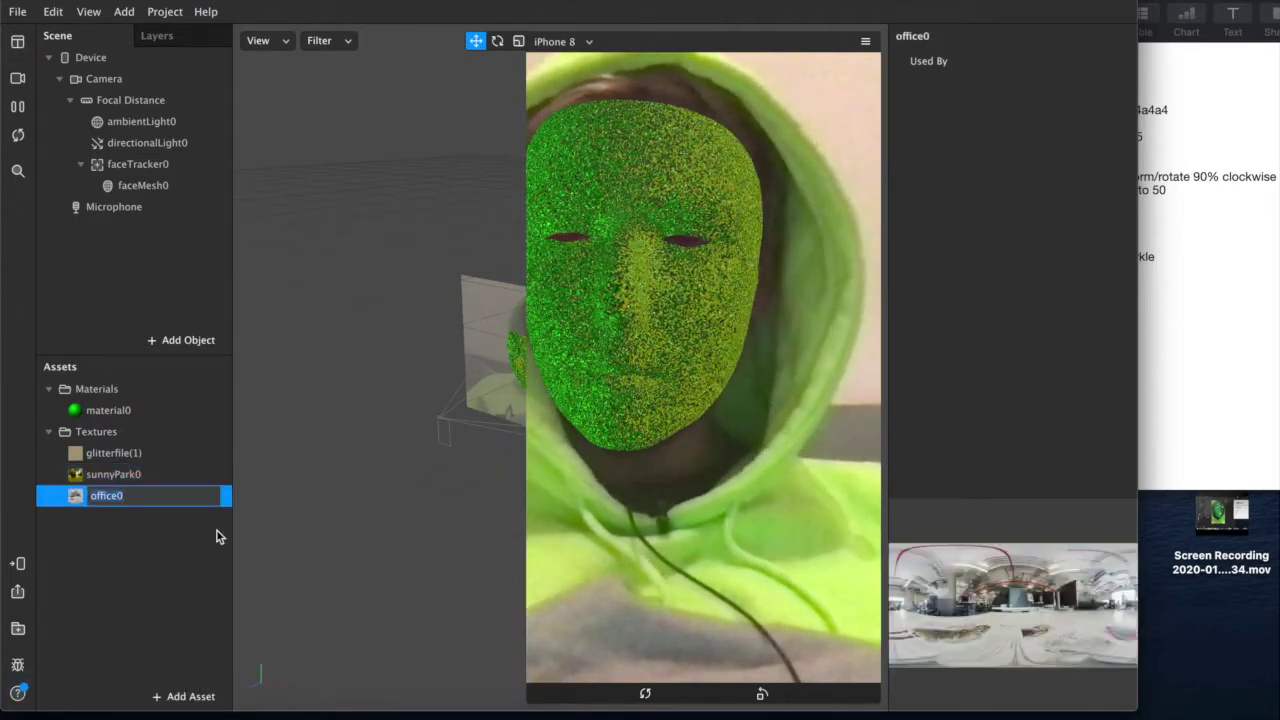
click(108, 410)
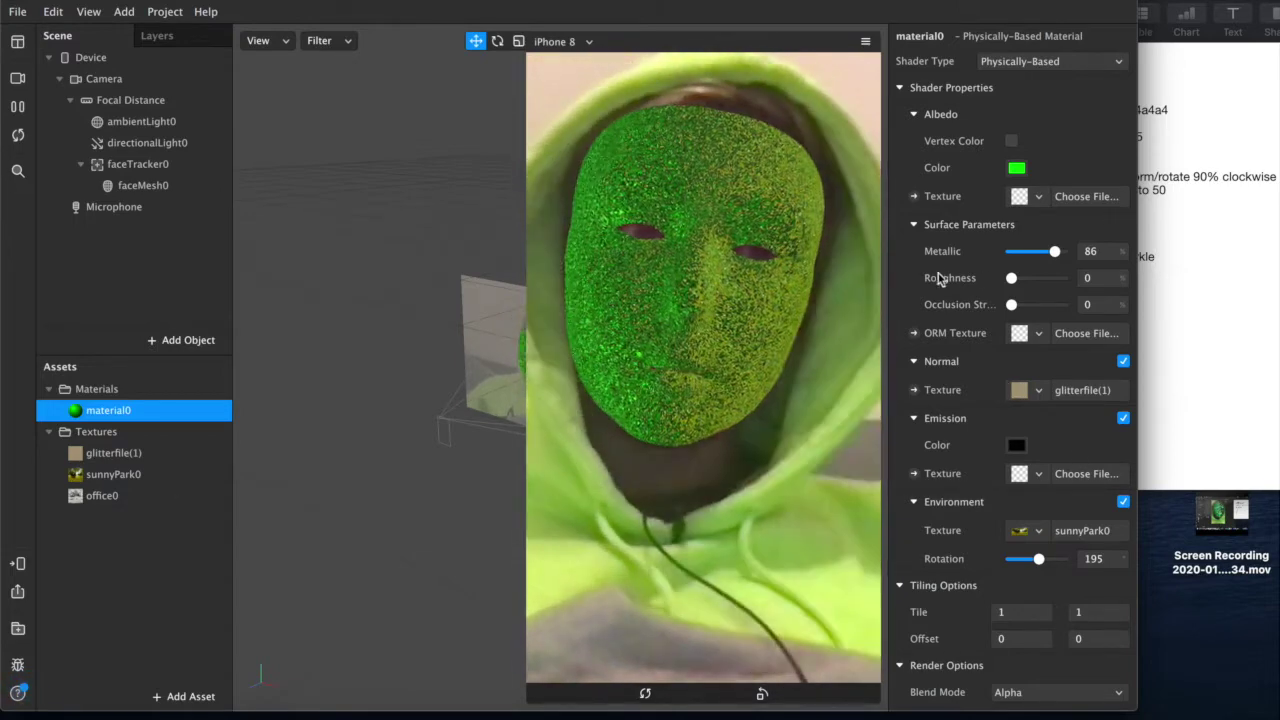
click(1040, 531)
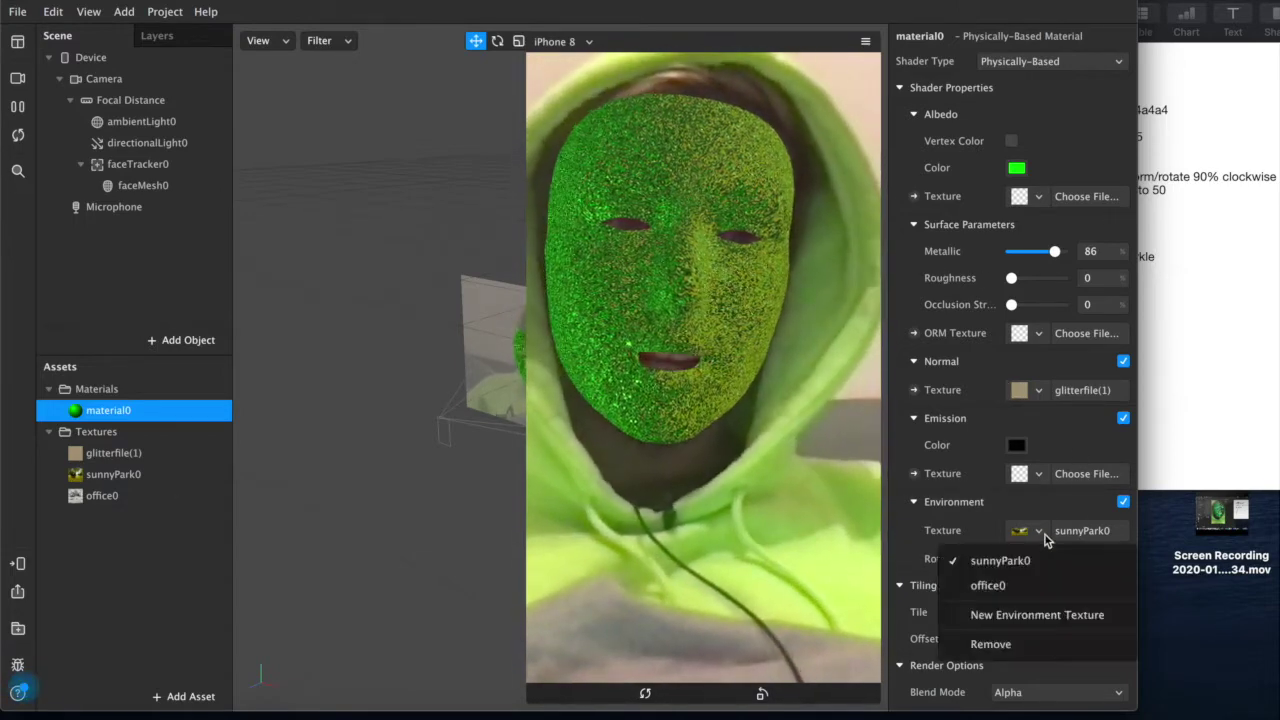
click(1017, 586)
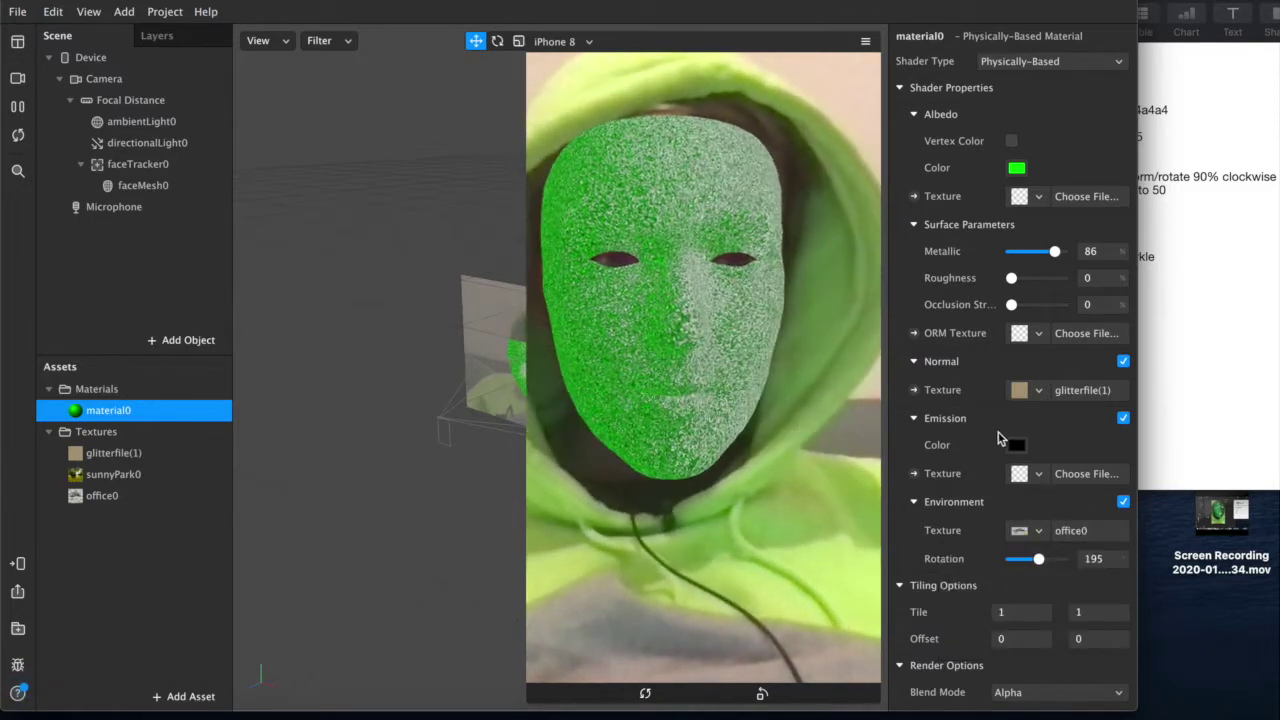
Give material0 Metallic 100, Roughness 29 and environment rotation 292
drag(1054, 251, 1024, 287)
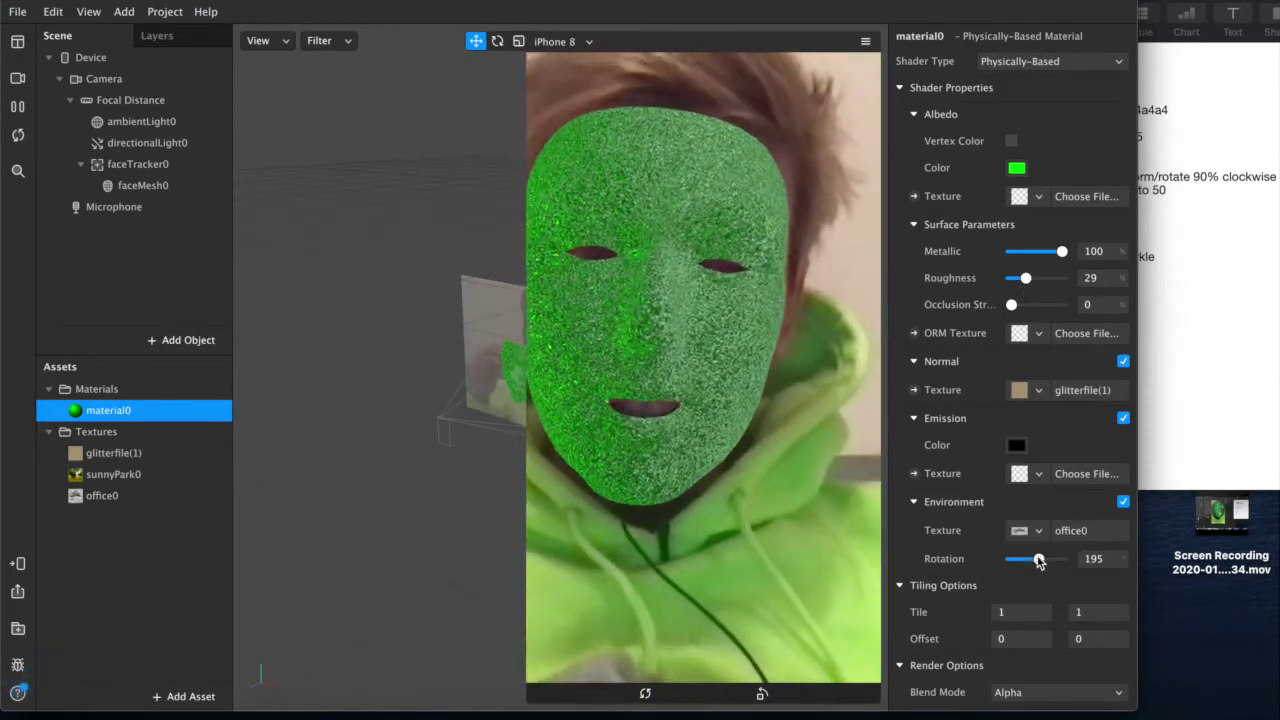
mouse_move(1038, 558)
mouse_down()
mouse_move(1024, 560)
mouse_move(1035, 566)
mouse_up()
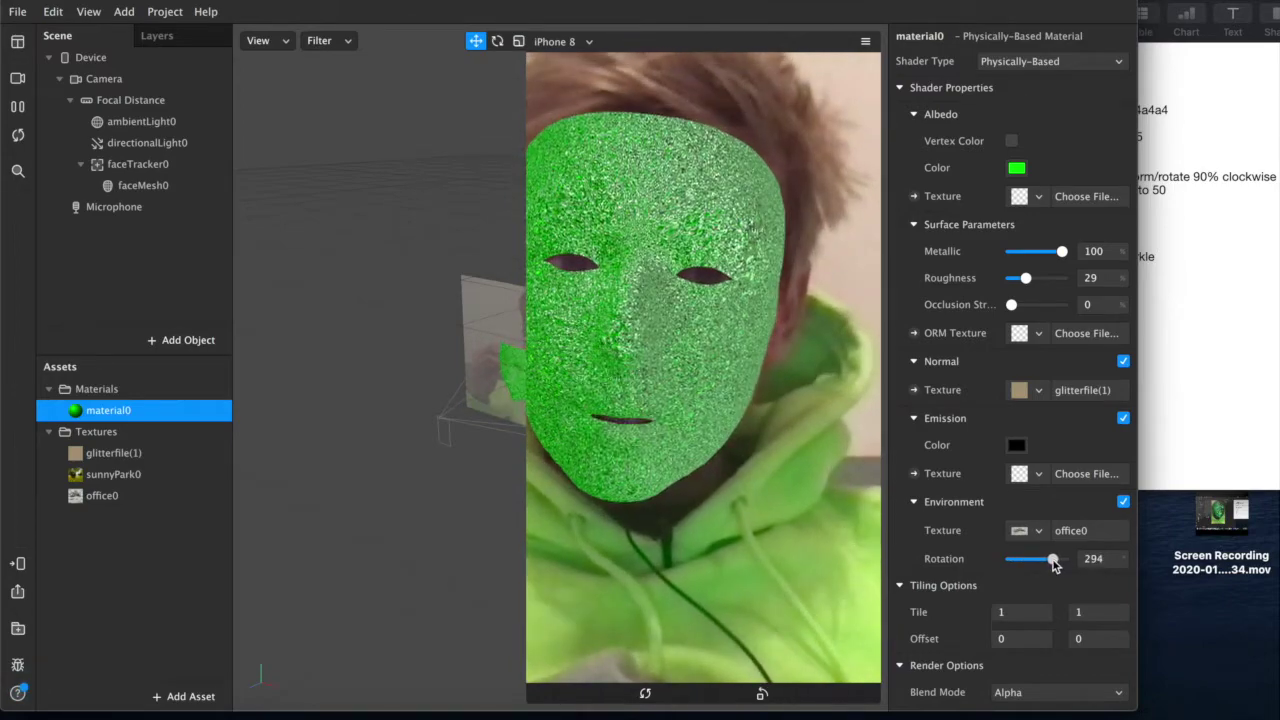
drag(1058, 563, 1057, 563)
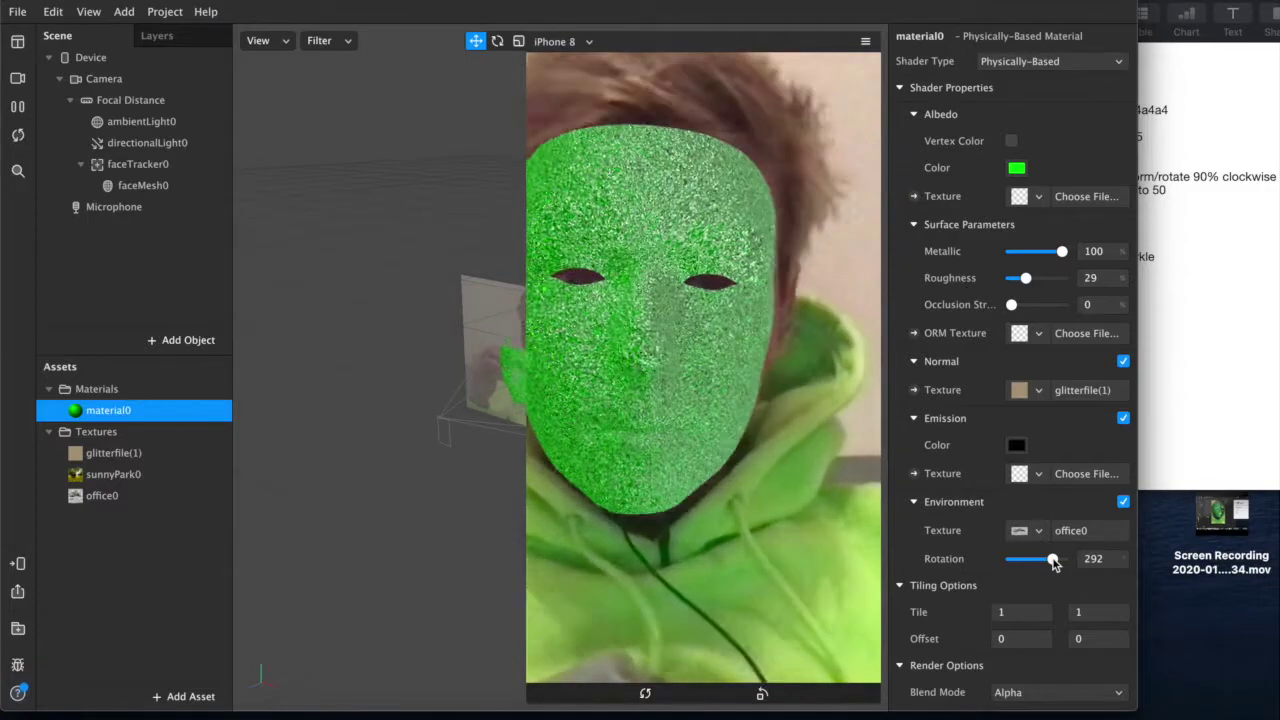
click(1016, 168)
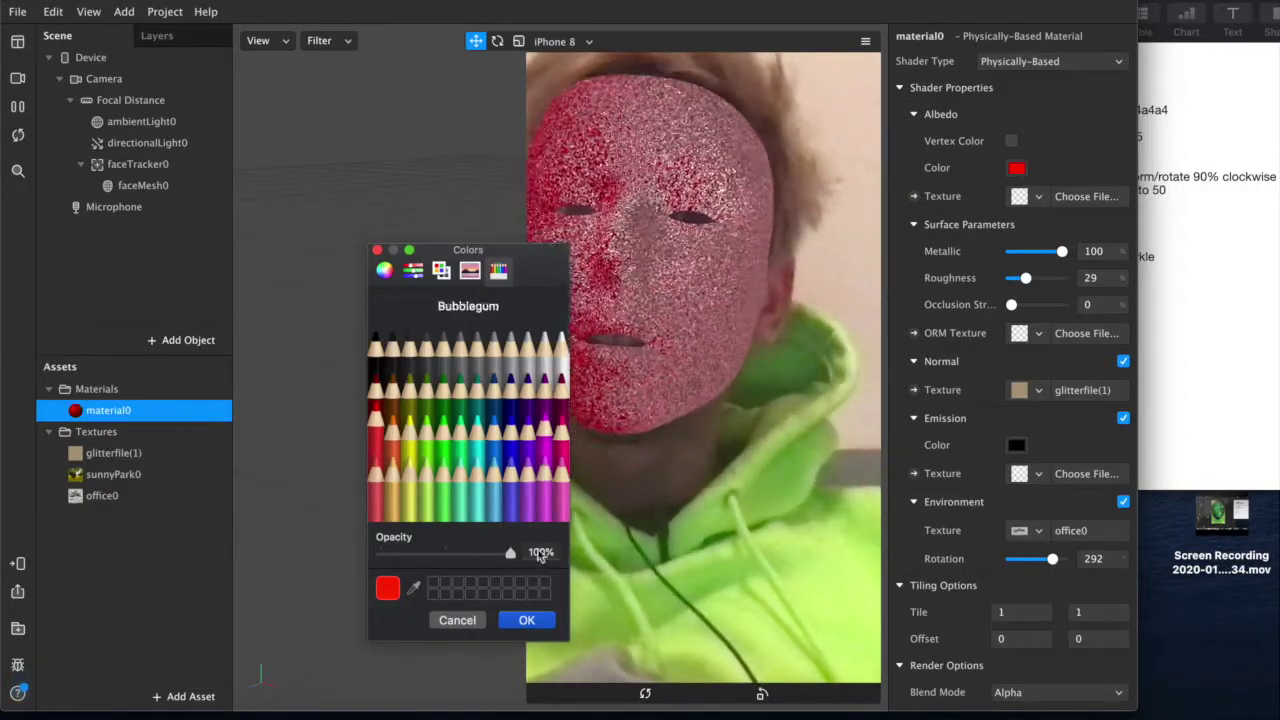
Confirm red as material0's Albedo colour in the Colors picker
click(526, 621)
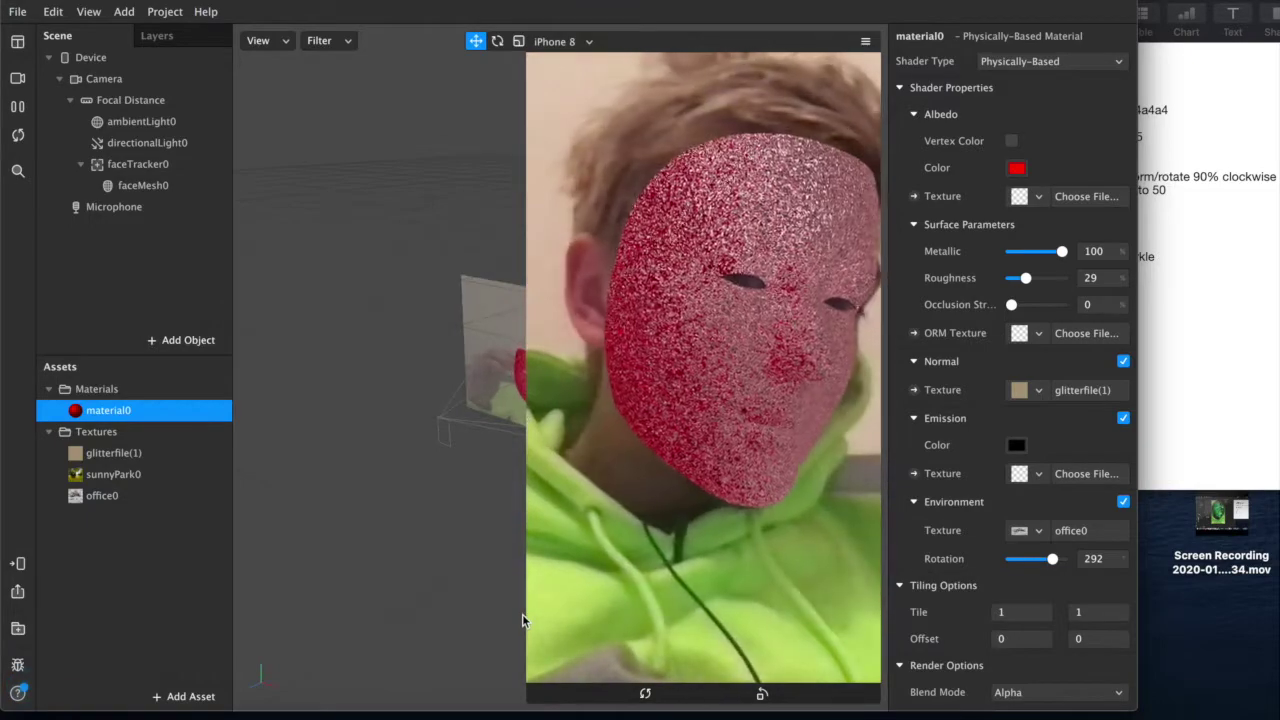